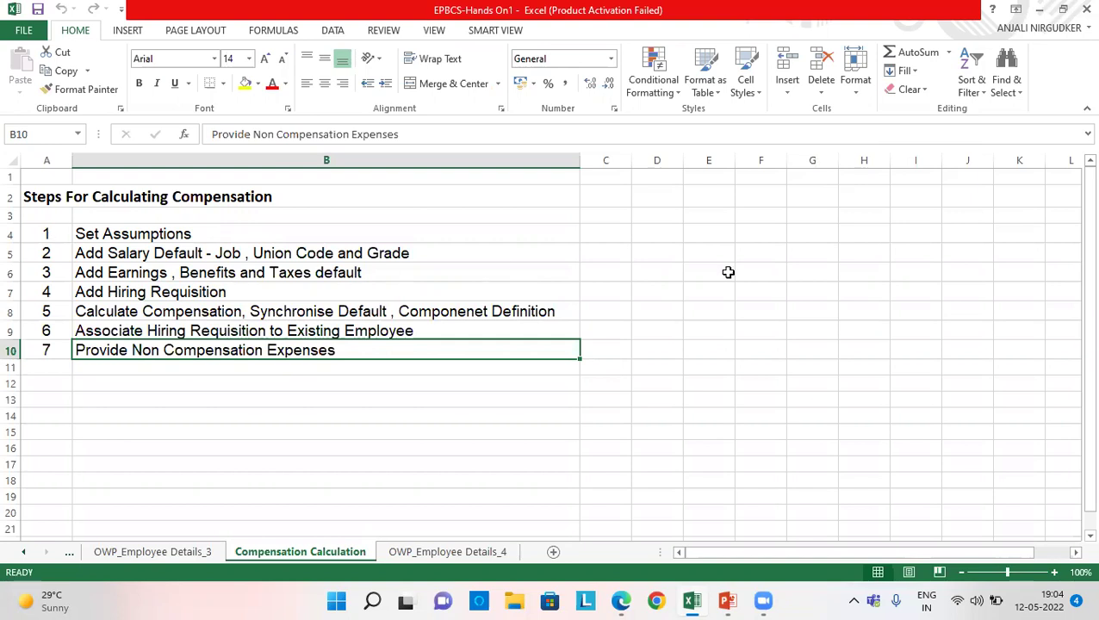
Review the seven steps for calculating compensation, from Set Assumptions through Provide Non Compensation Expenses.
key(Up)
key(Up)
key(Up)
key(Up)
key(Up)
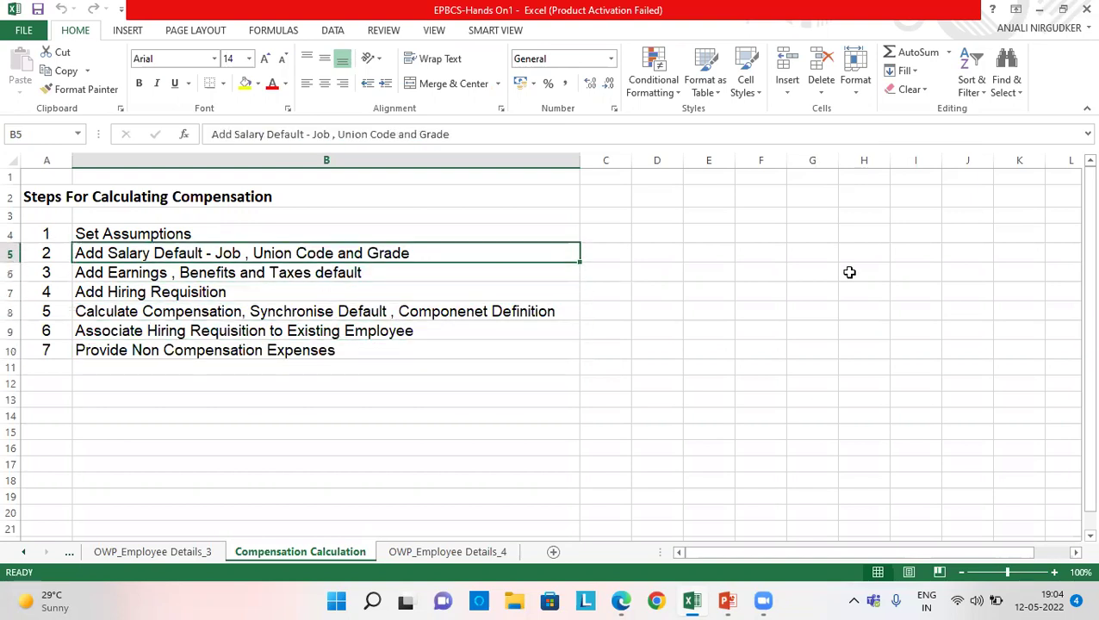
key(Up)
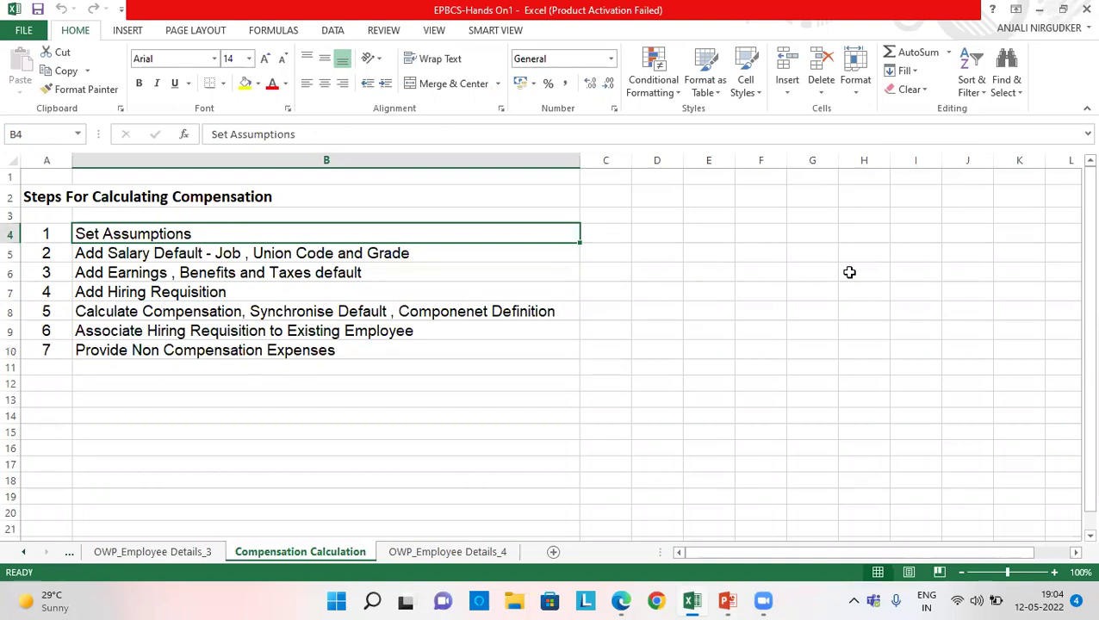
key(Down)
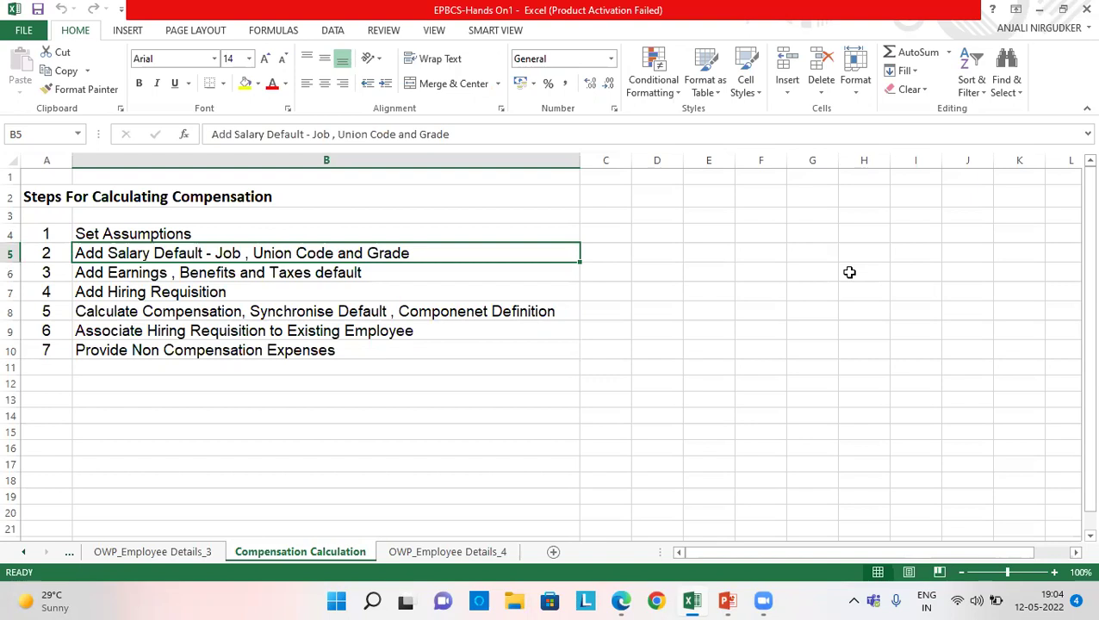
key(Down)
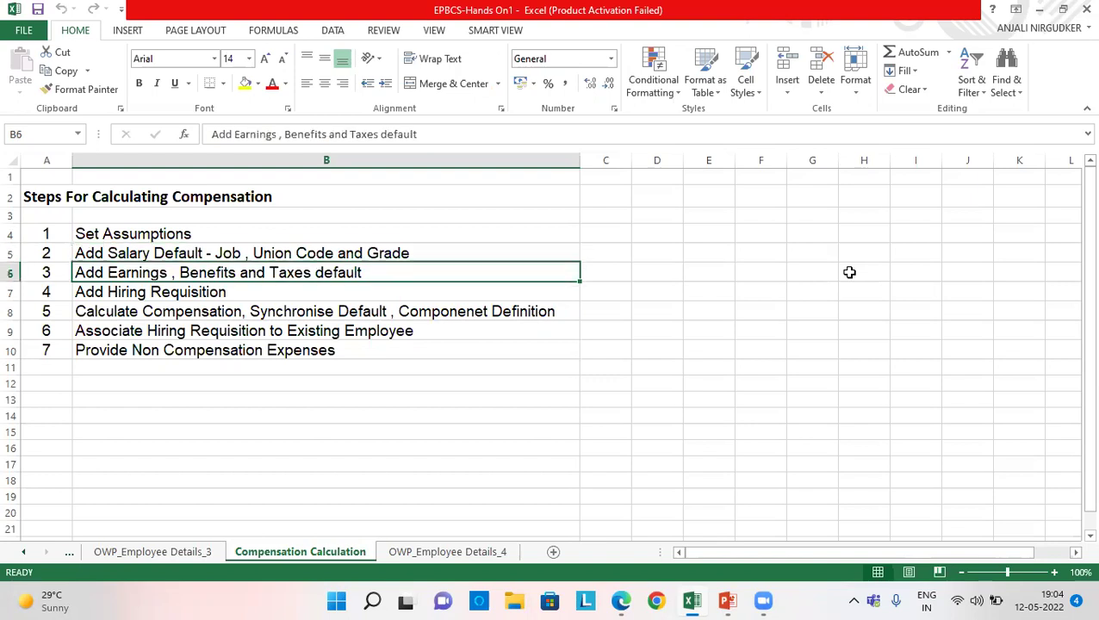
key(Down)
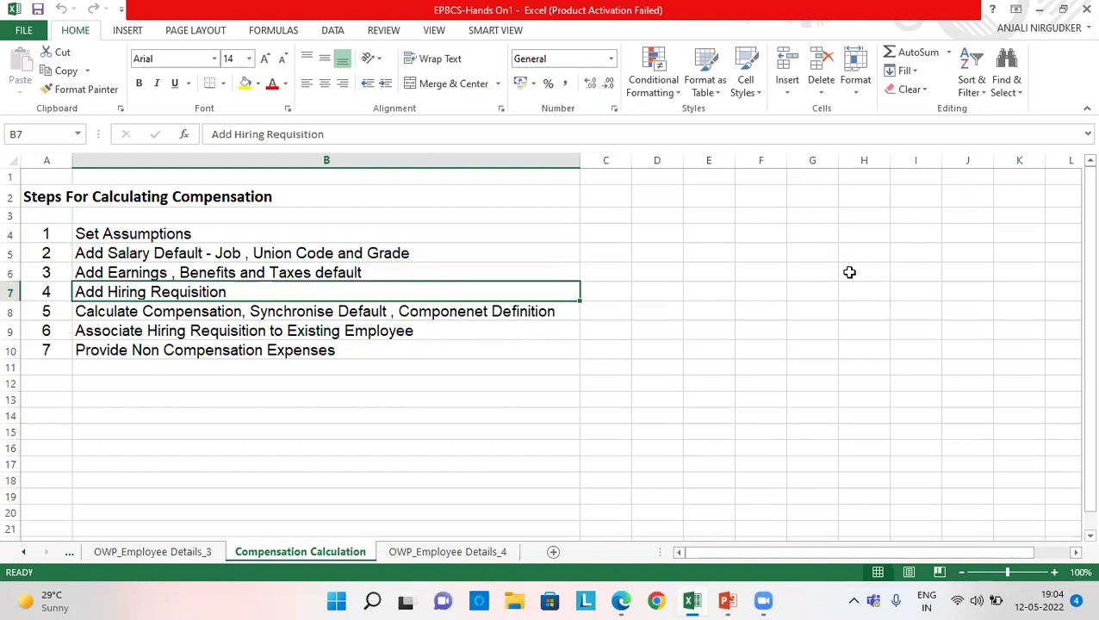
key(Down)
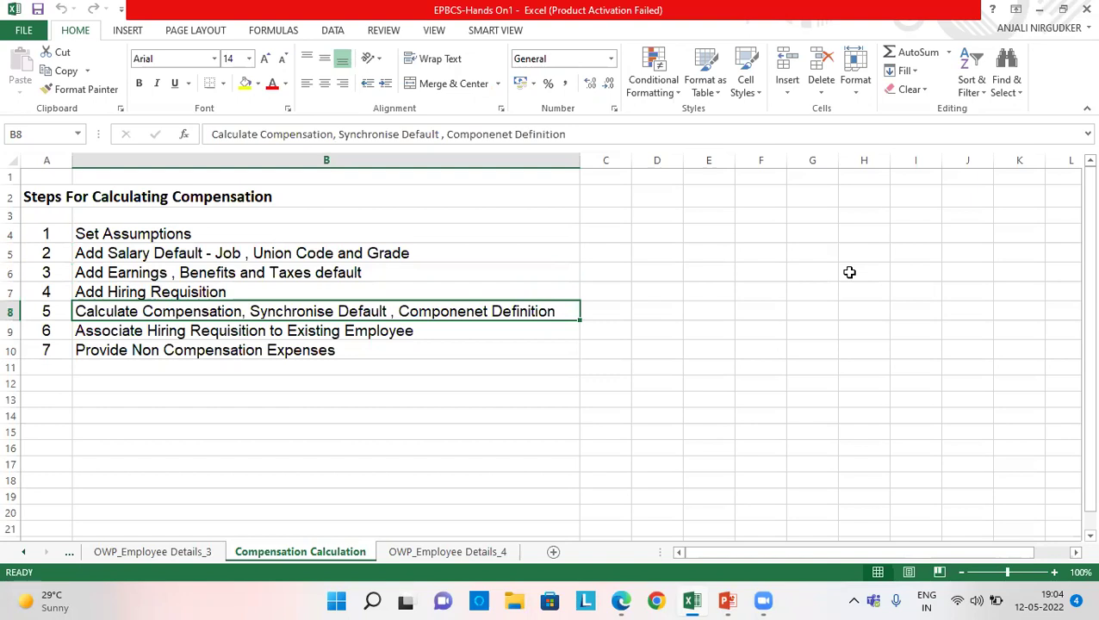
key(Down)
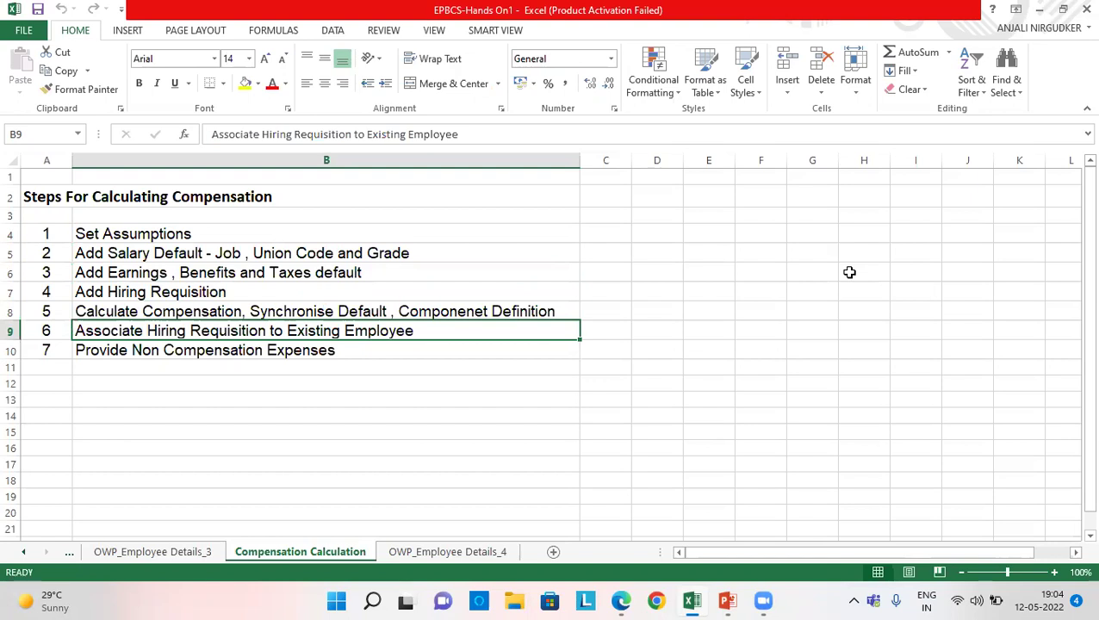
key(Down)
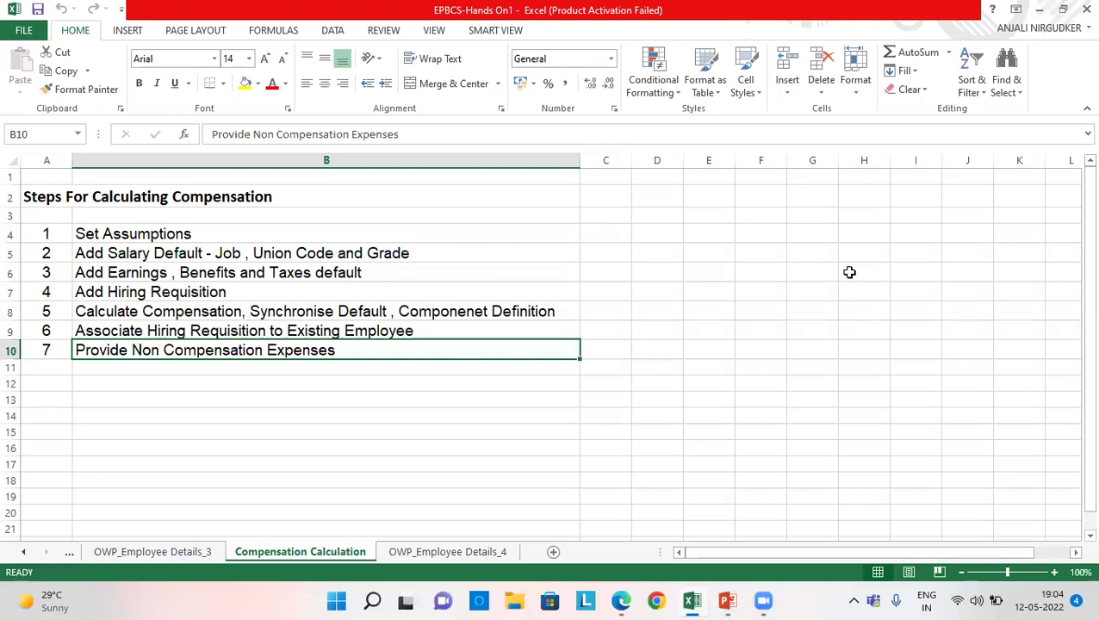
Switch to Oracle EPM Cloud in the Edge browser and open the Benefits and Taxes setup in the application's Workforce configuration.
key(alt)
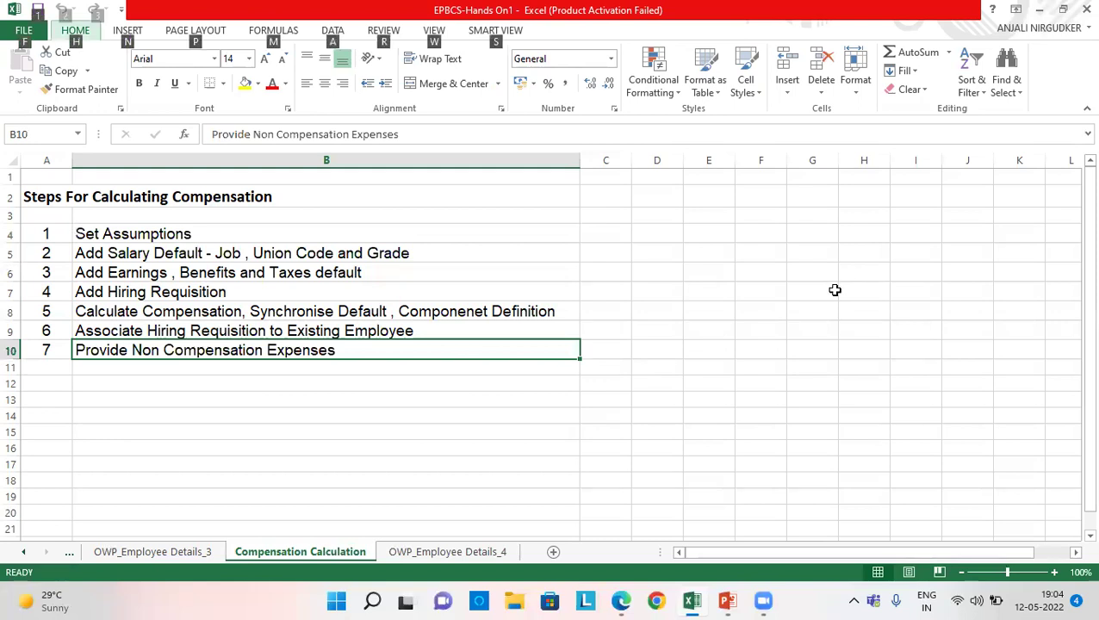
click(620, 600)
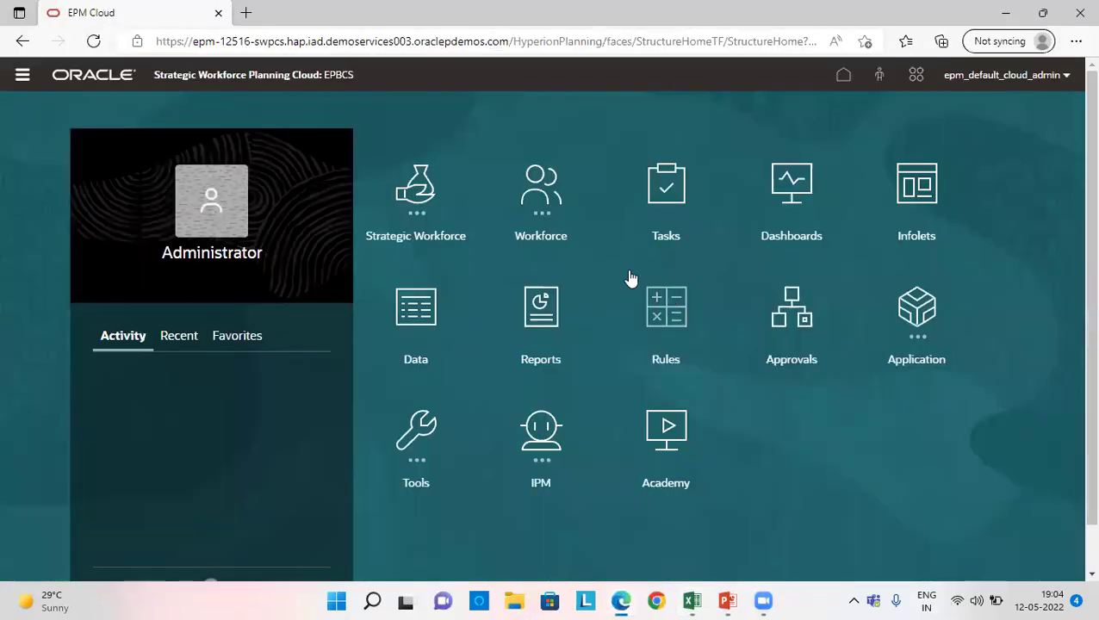
click(547, 209)
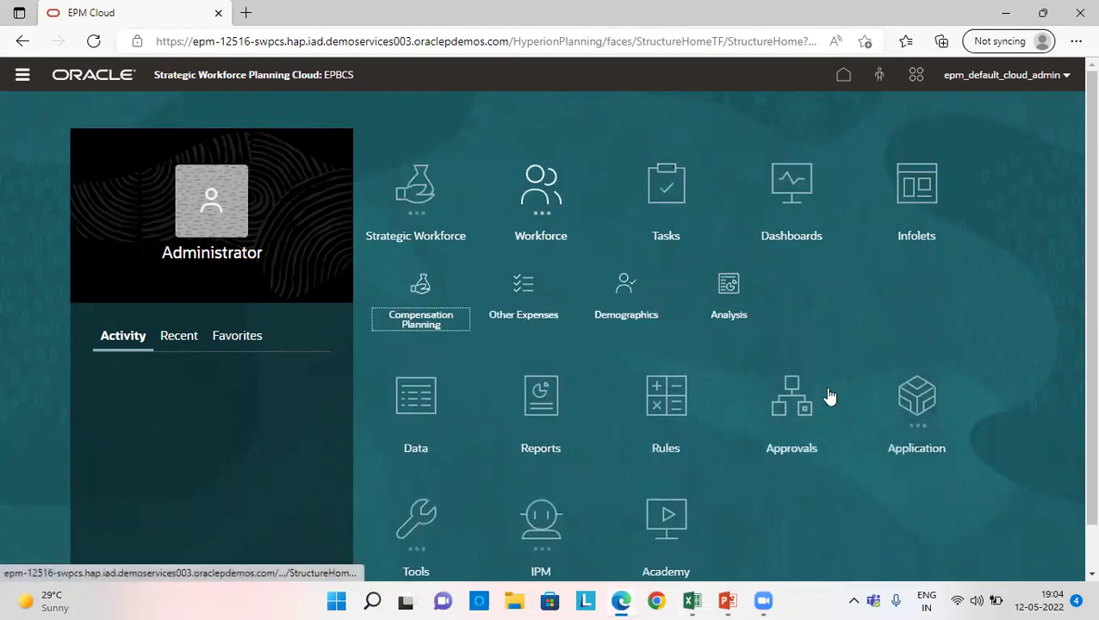
click(912, 395)
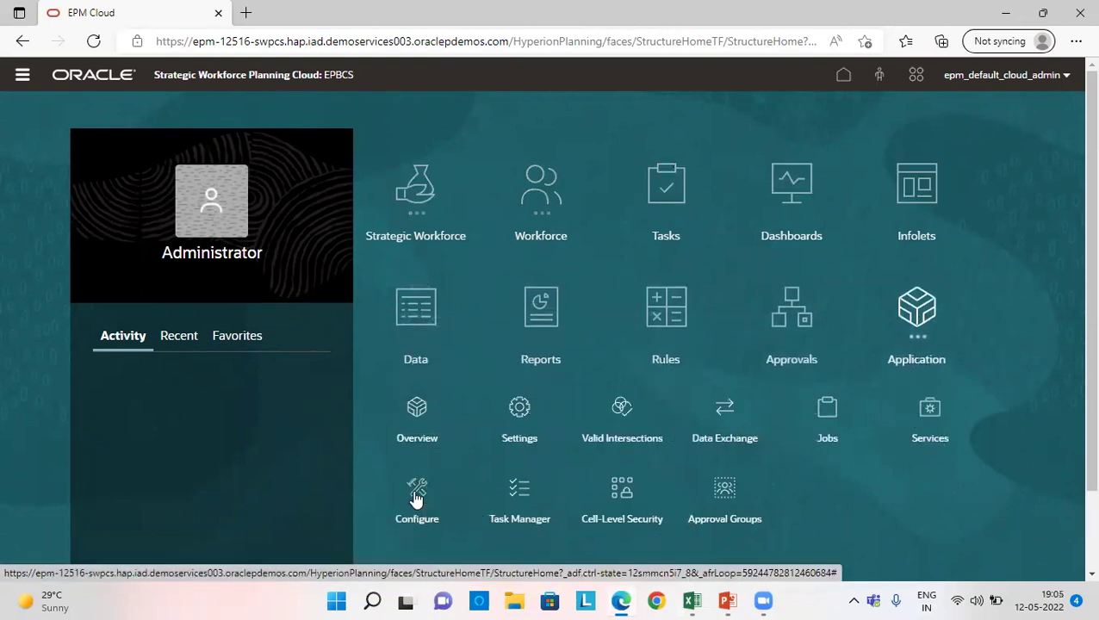
click(412, 500)
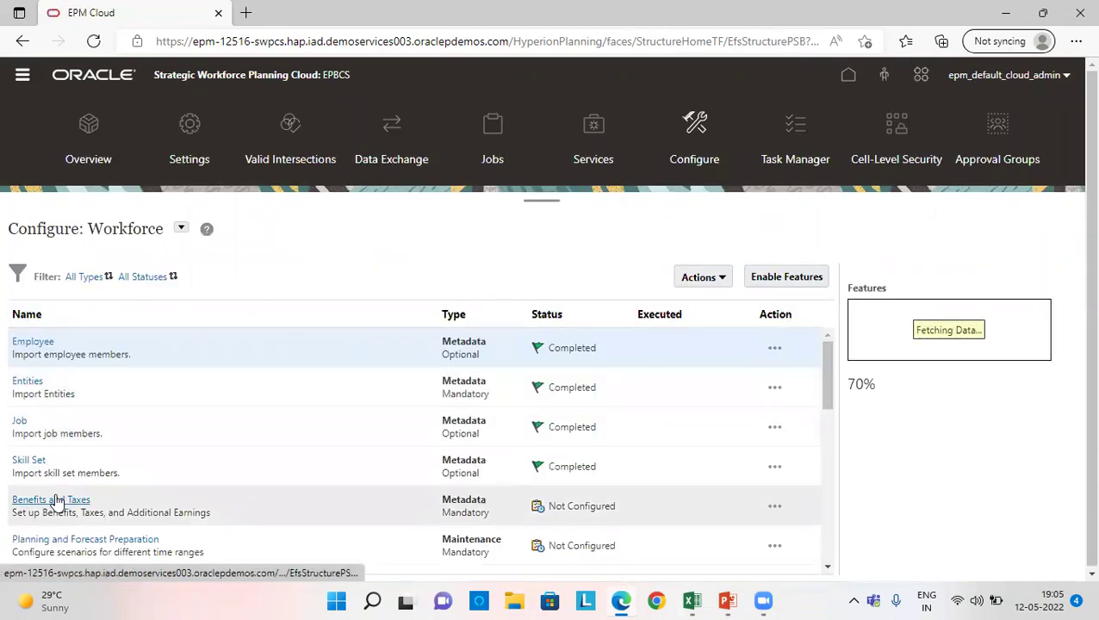
click(53, 500)
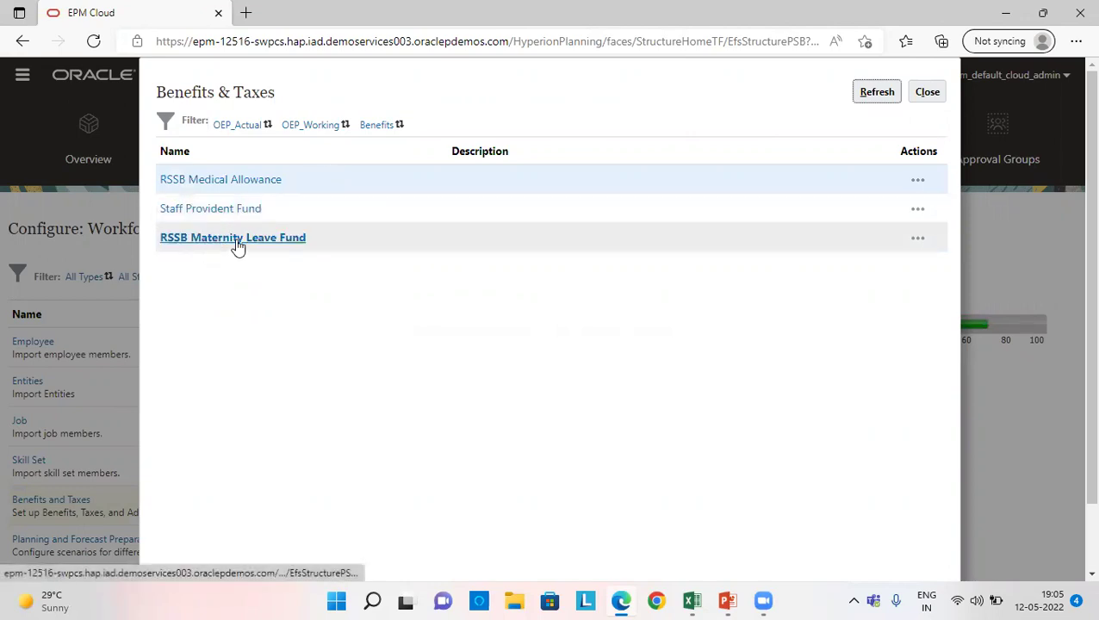
Filter the Benefits & Taxes list to the Additional Earnings components.
click(382, 126)
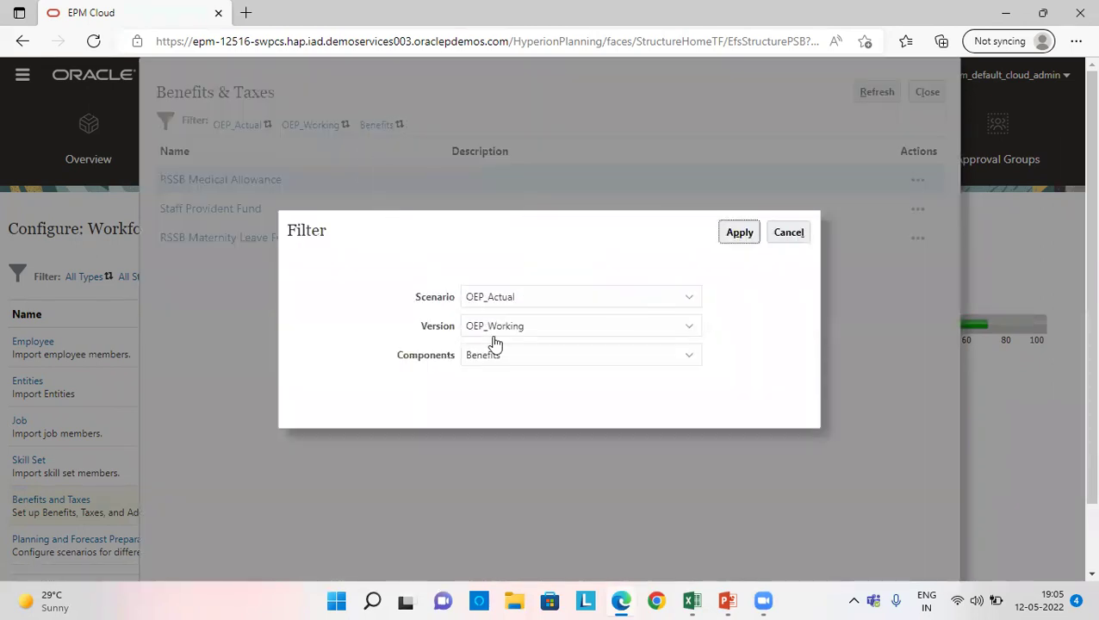
click(496, 356)
click(496, 402)
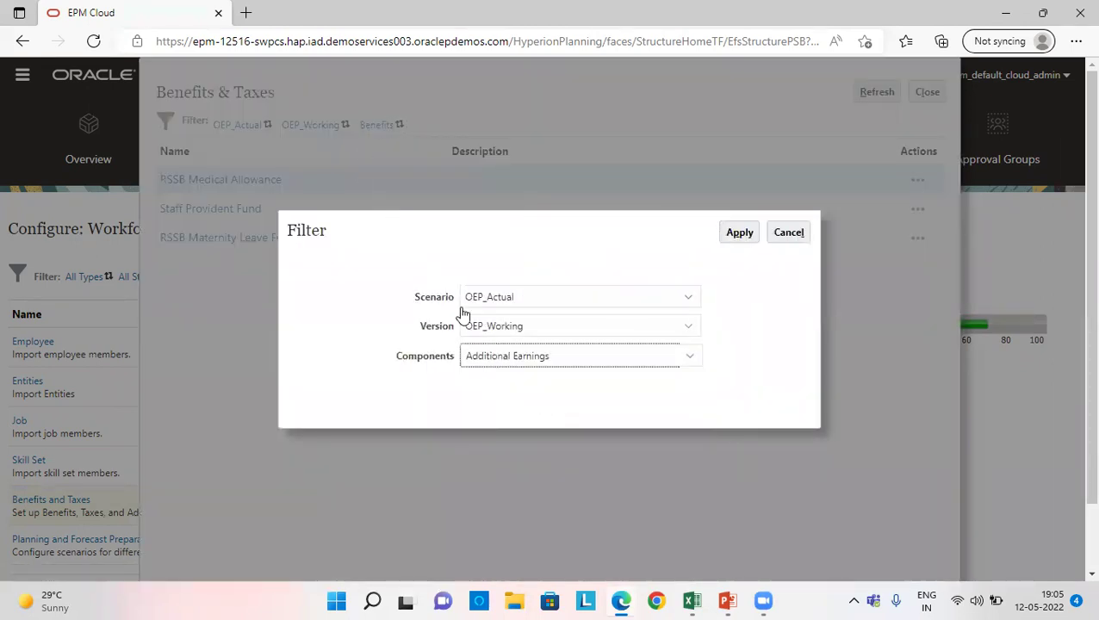
click(735, 234)
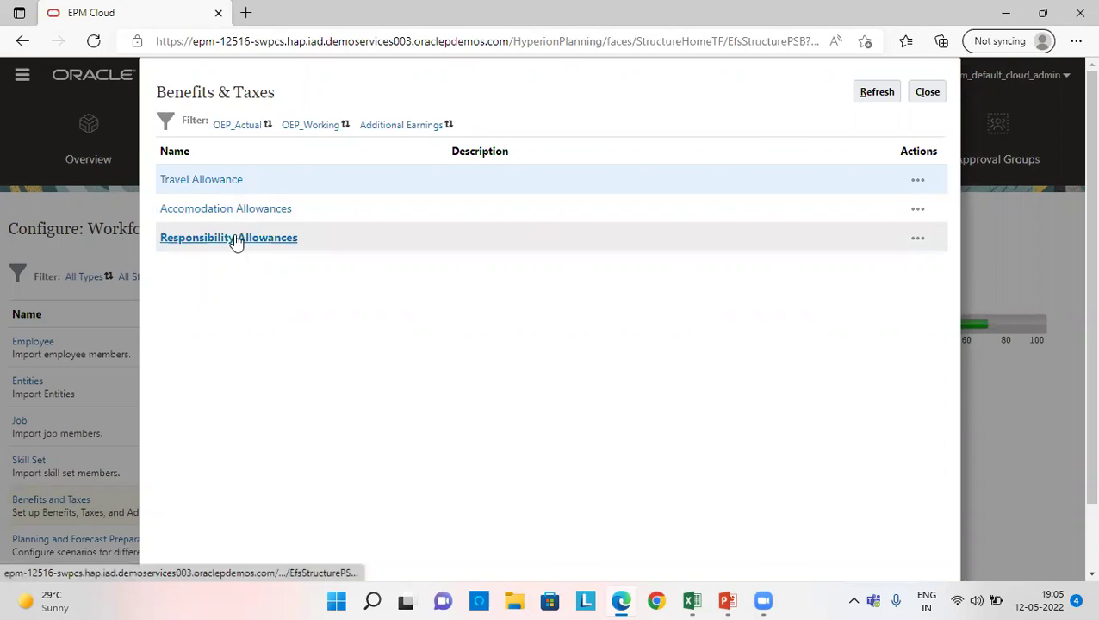
Open Travel Allowance and check its details, keeping component type Simple, threshold scope Monthly and taxable component Yes.
click(196, 179)
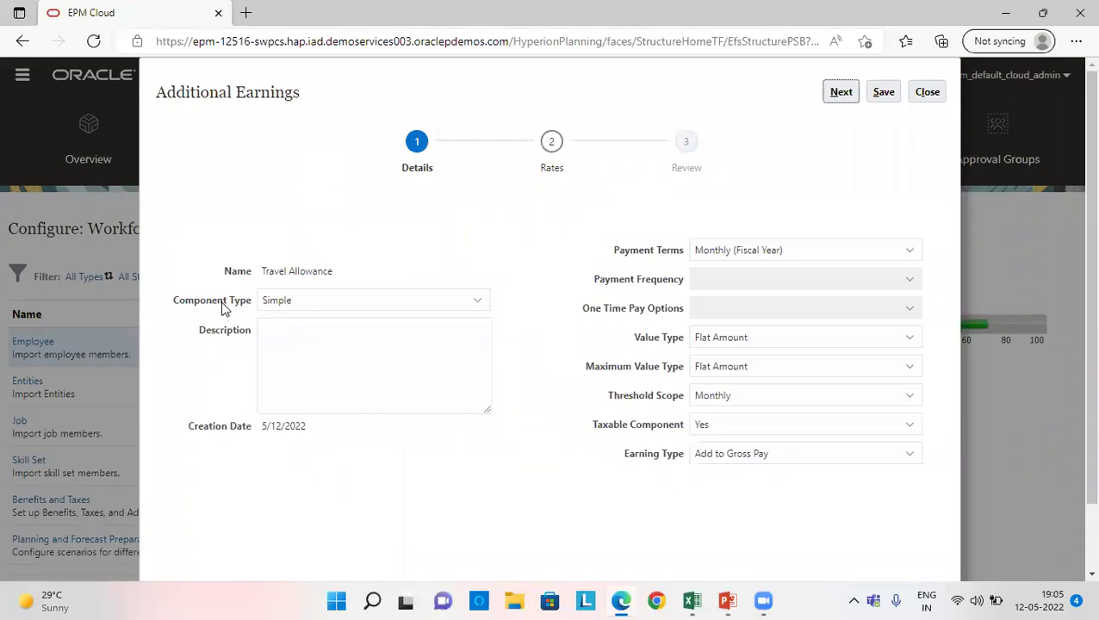
click(297, 308)
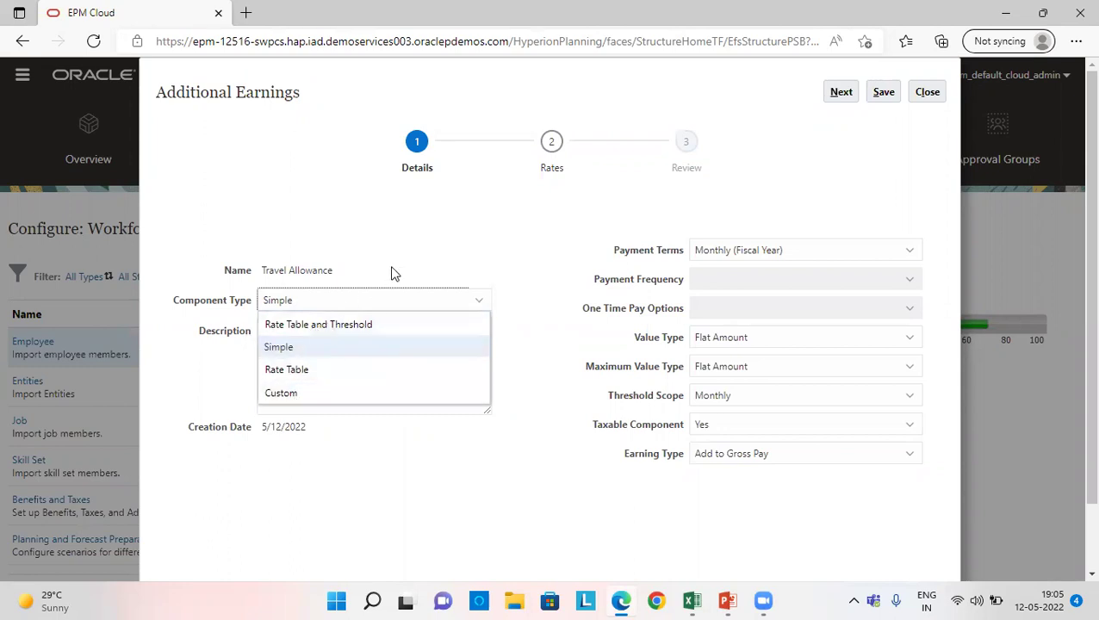
click(322, 353)
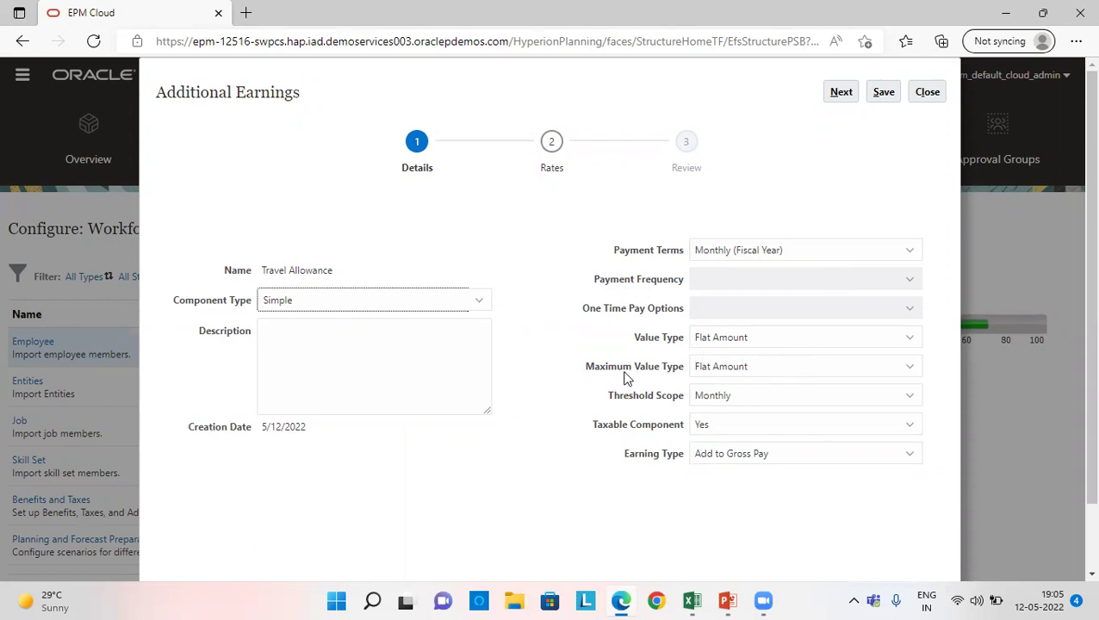
click(733, 394)
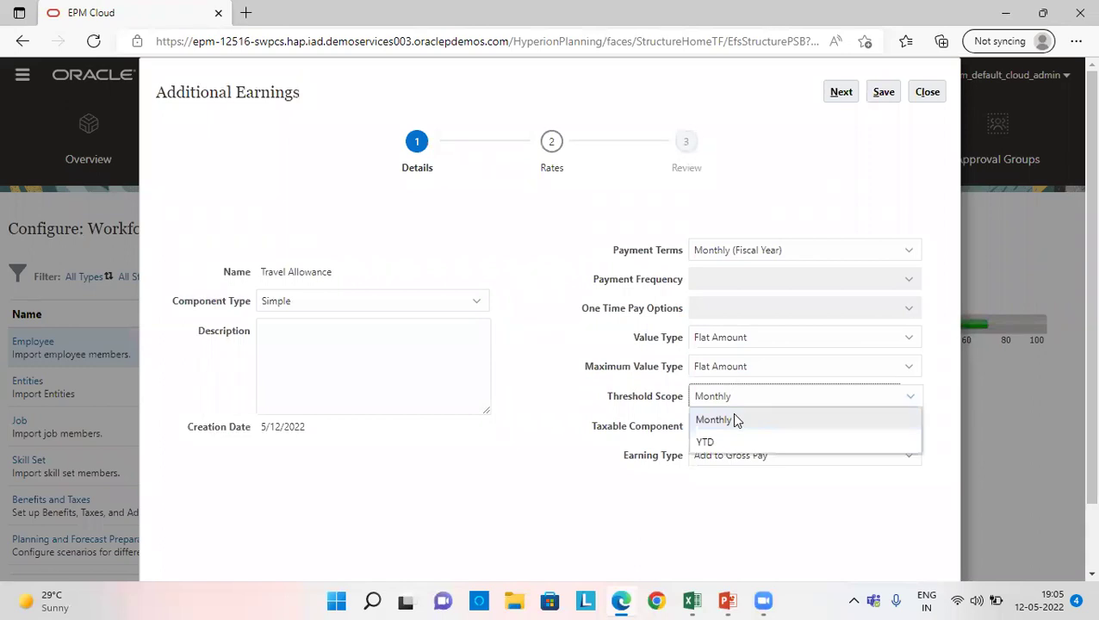
click(731, 419)
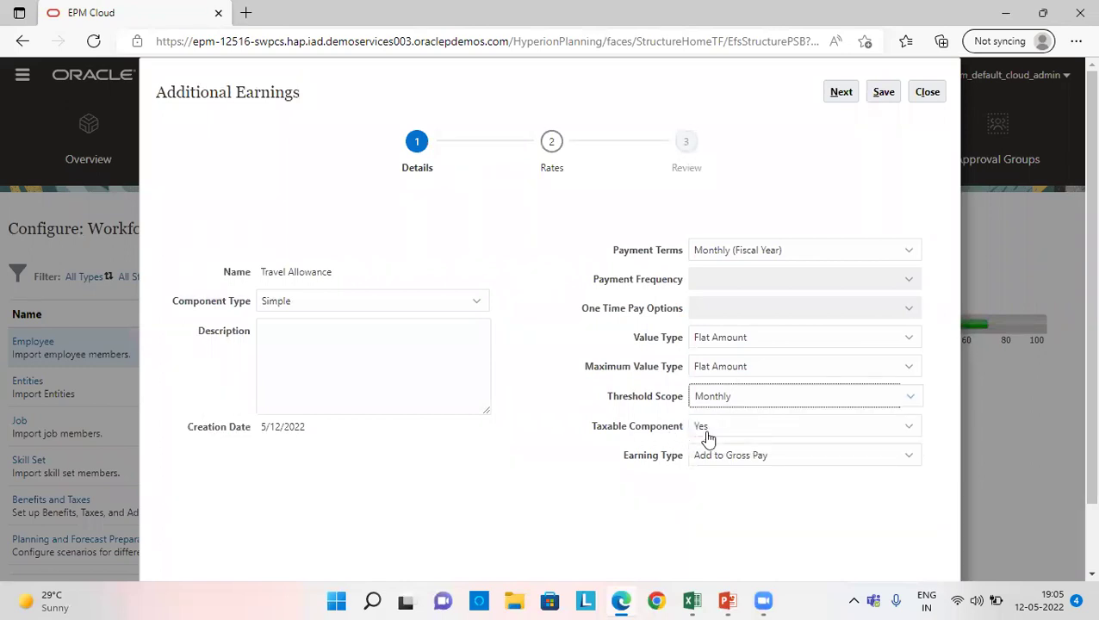
click(708, 439)
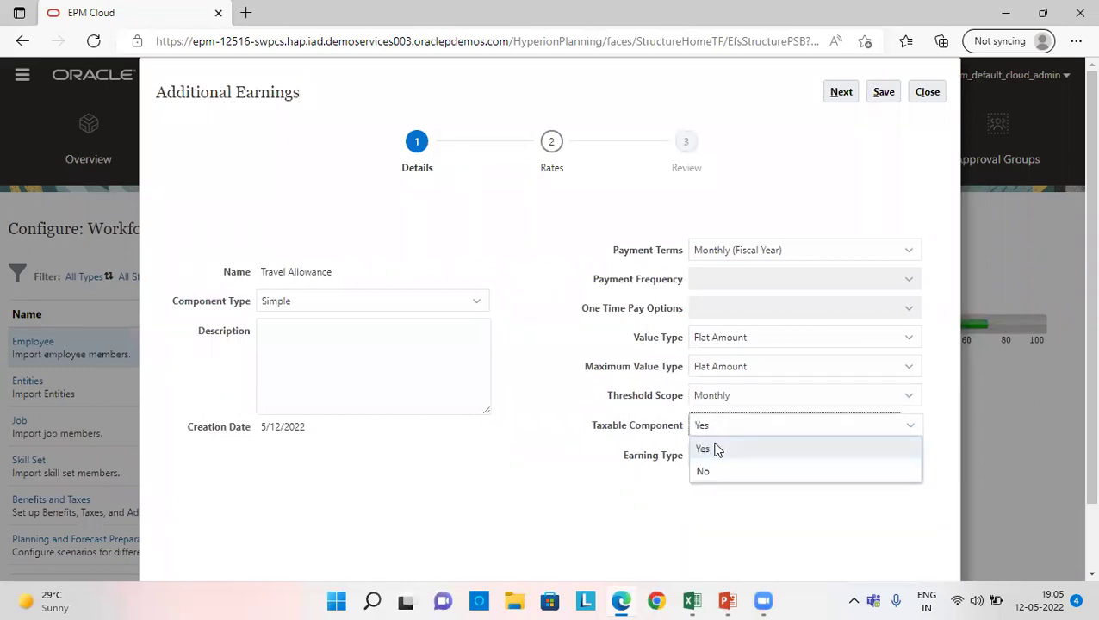
click(717, 449)
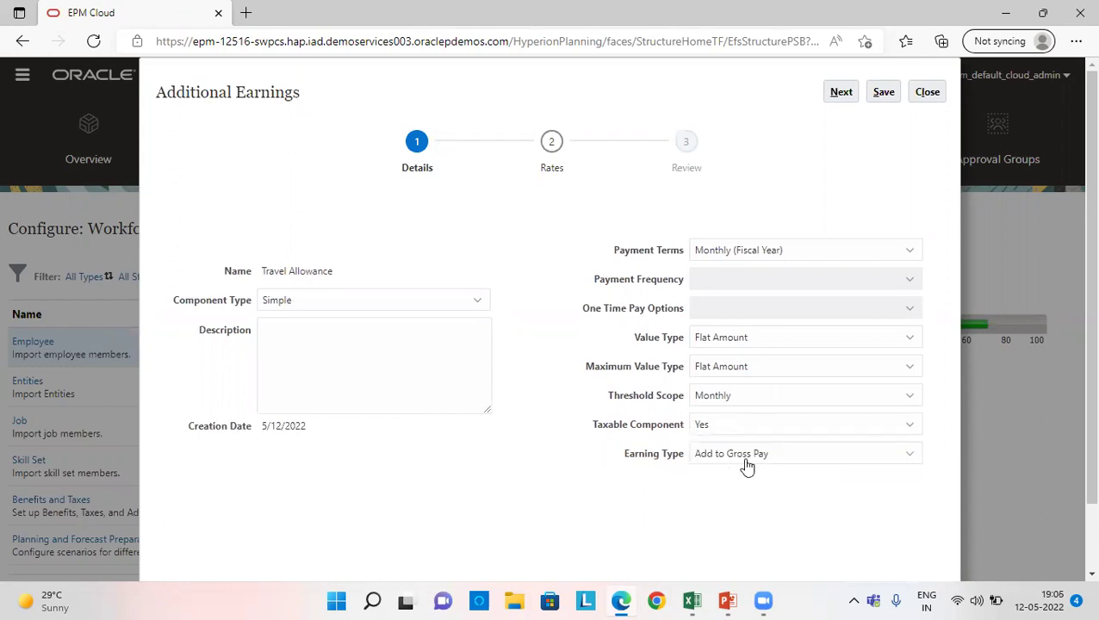
Examine the Travel Allowance rates and thresholds by year and its monthly review, and close the component.
click(843, 99)
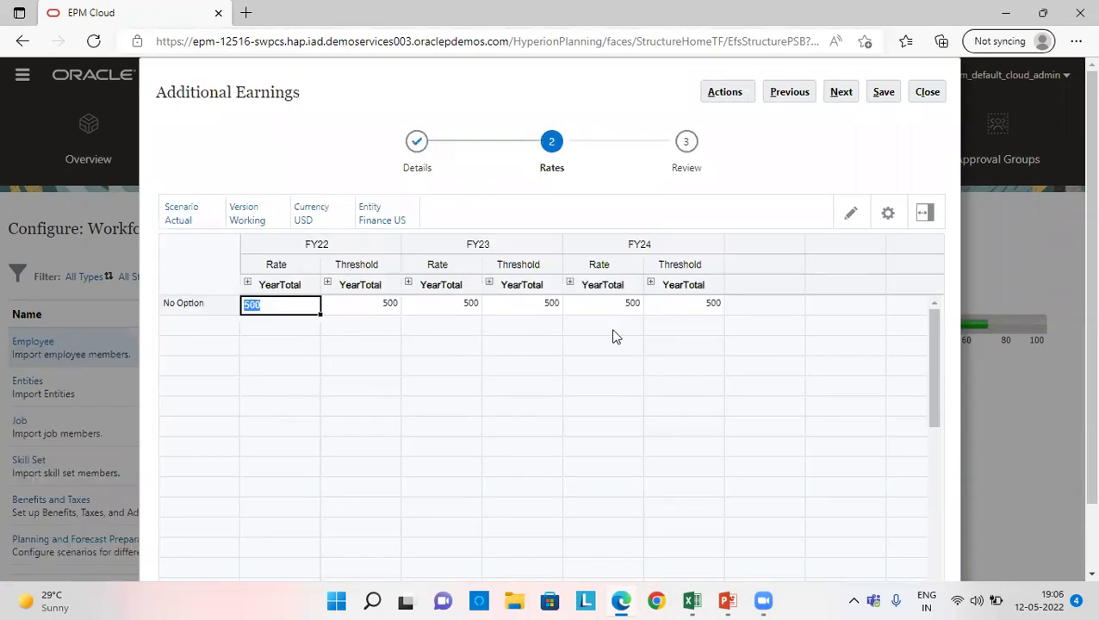
click(895, 91)
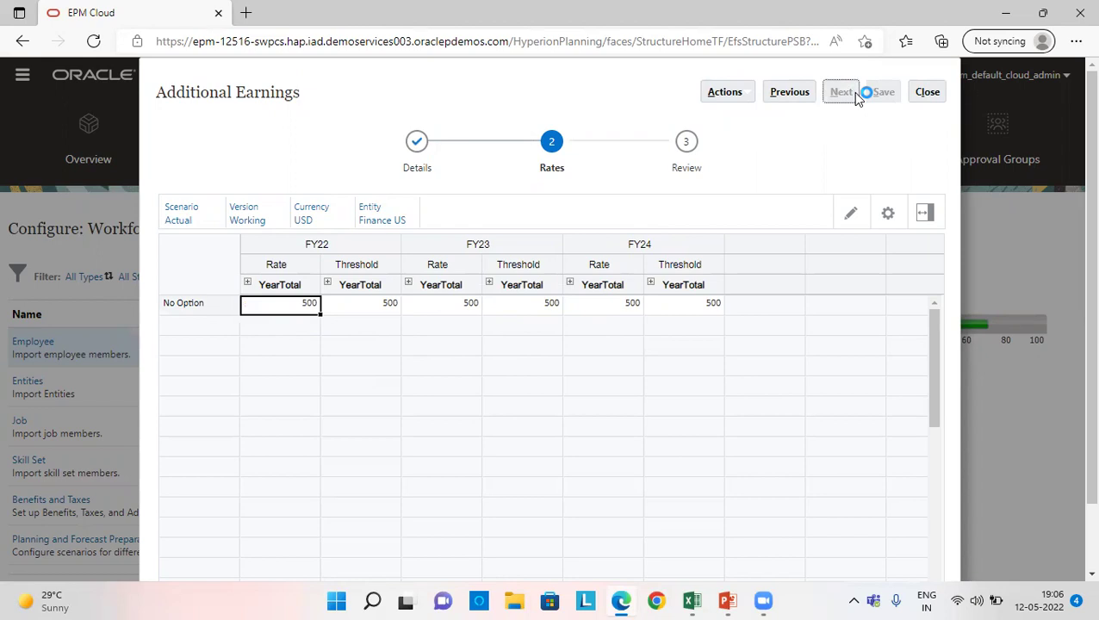
click(831, 93)
click(618, 245)
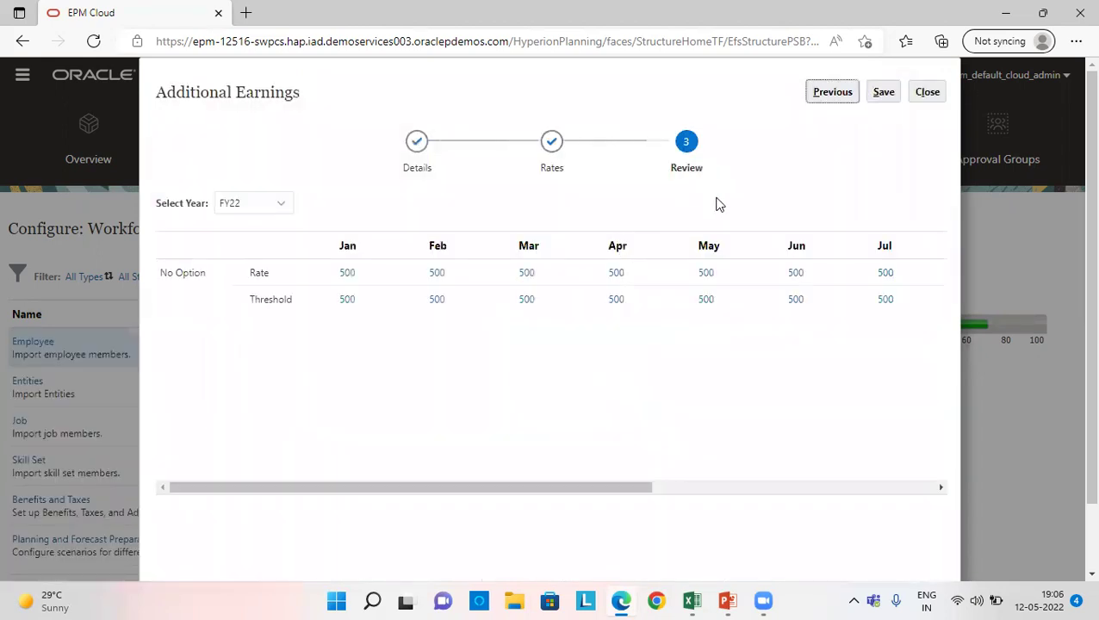
click(920, 97)
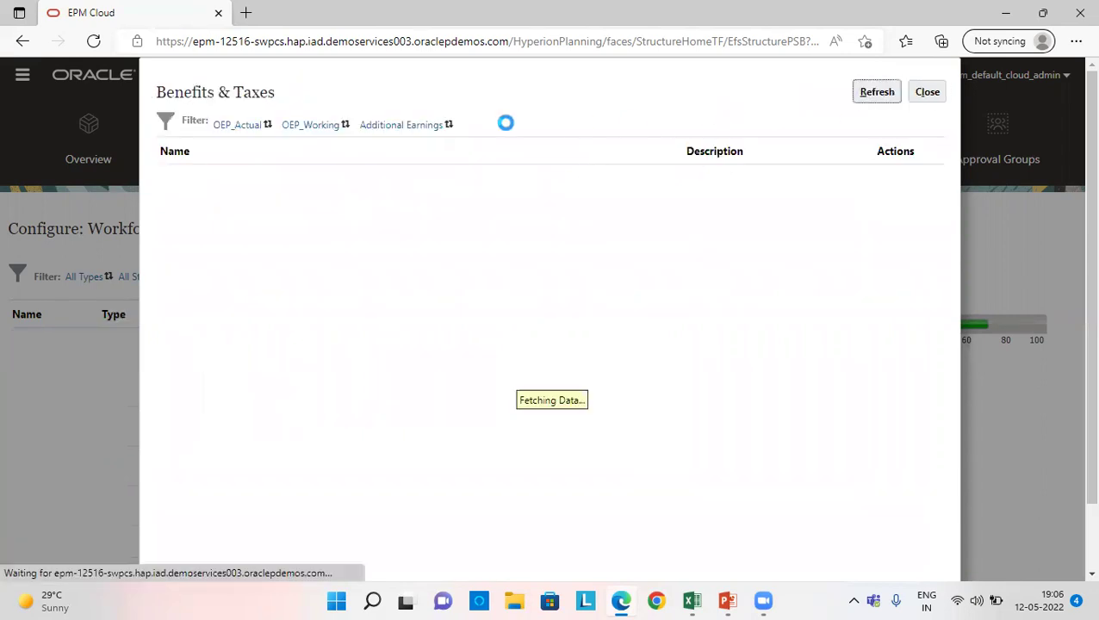
Filter the Benefits & Taxes list to the Taxes components.
click(410, 128)
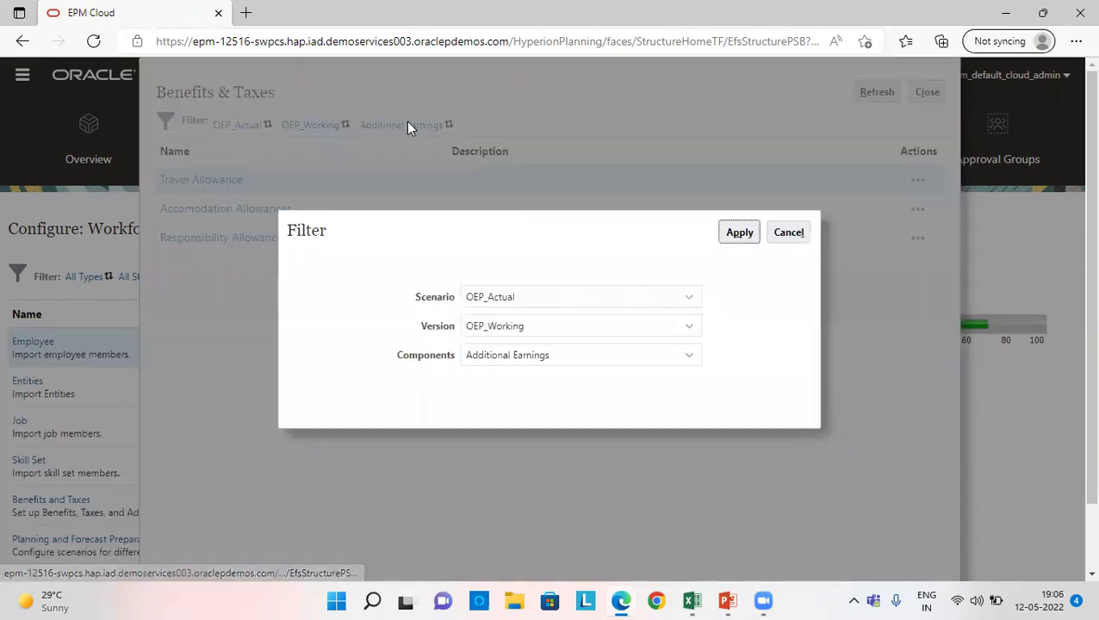
click(499, 366)
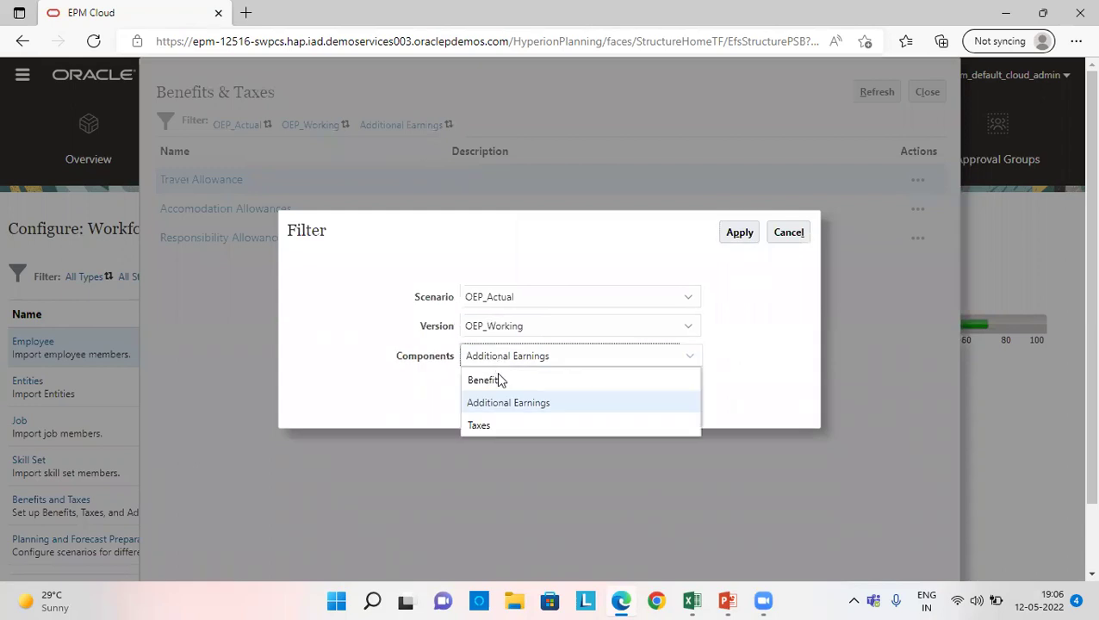
click(488, 425)
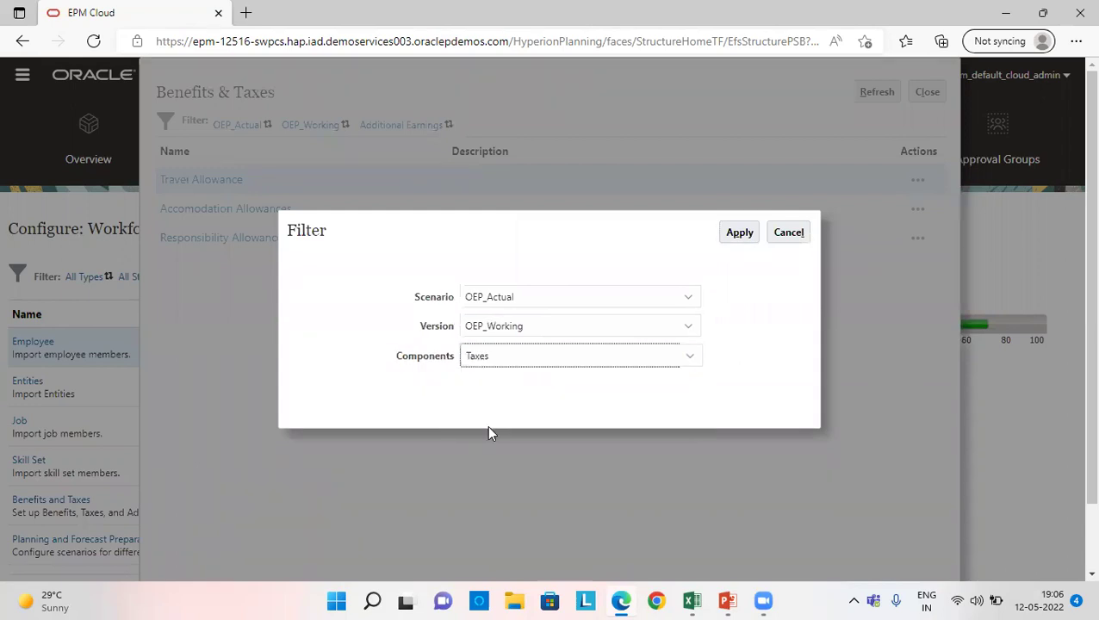
click(743, 232)
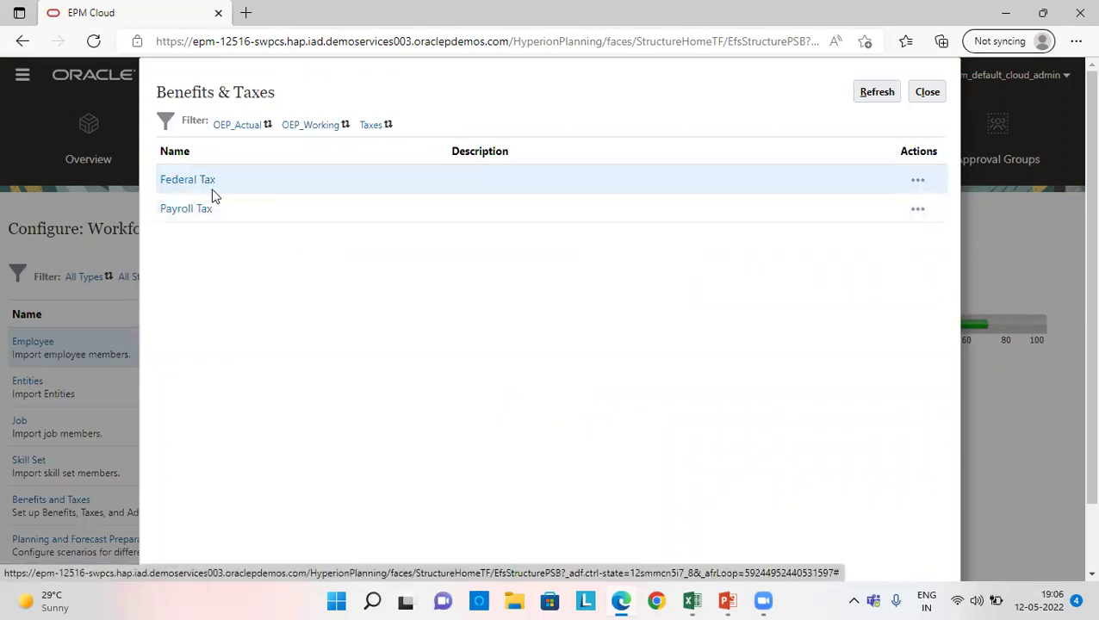
Open Federal Tax, check its details with threshold scope kept at Monthly, and view its yearly rates and thresholds.
click(186, 181)
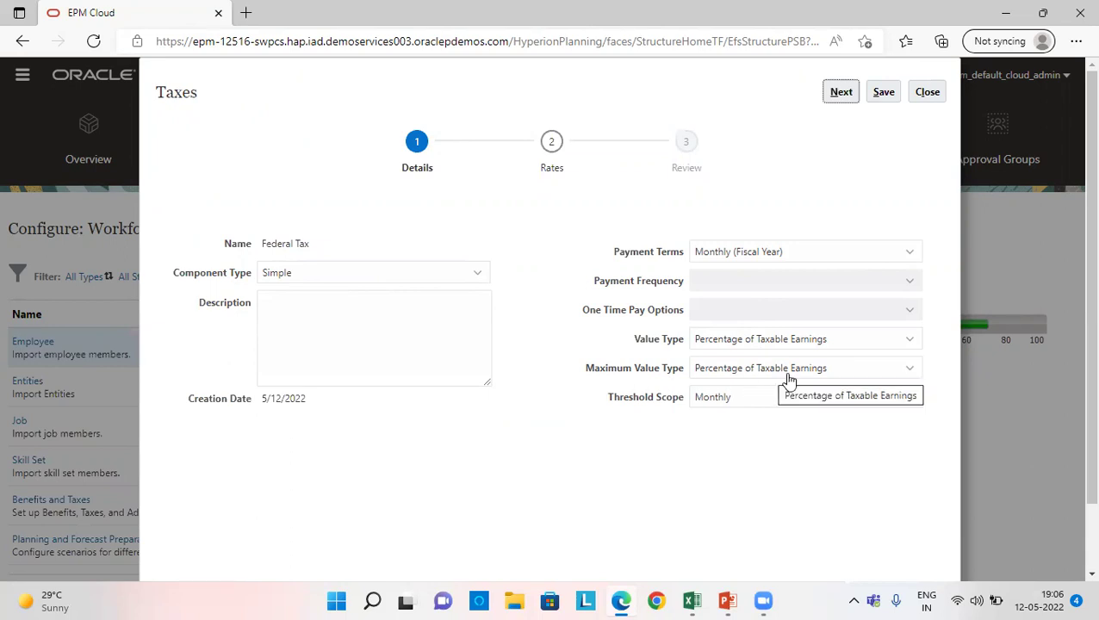
click(754, 398)
click(754, 400)
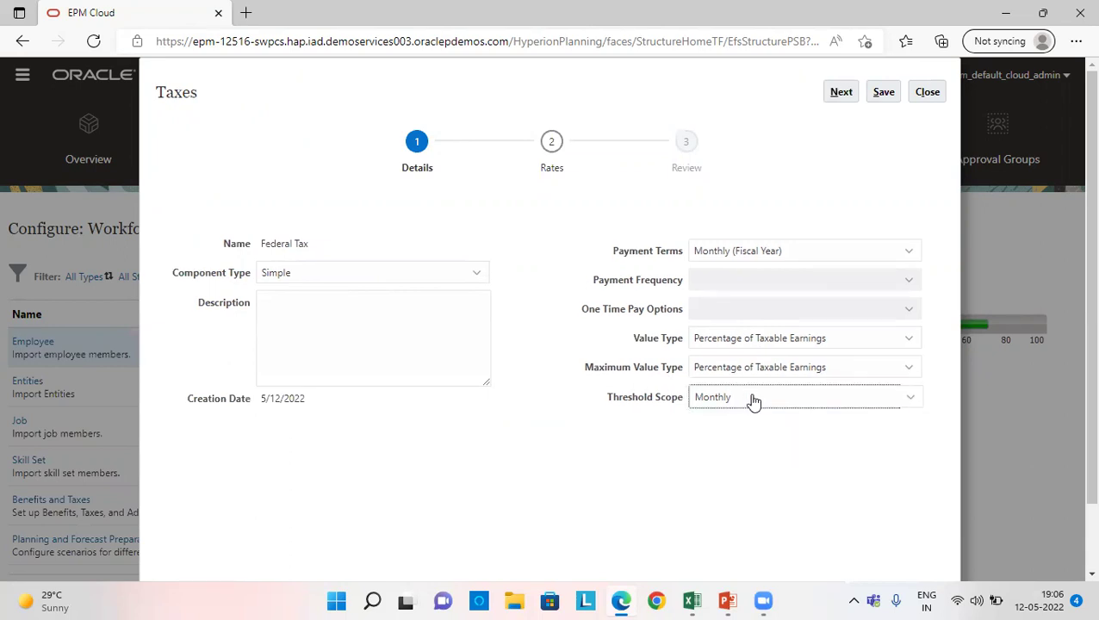
click(844, 96)
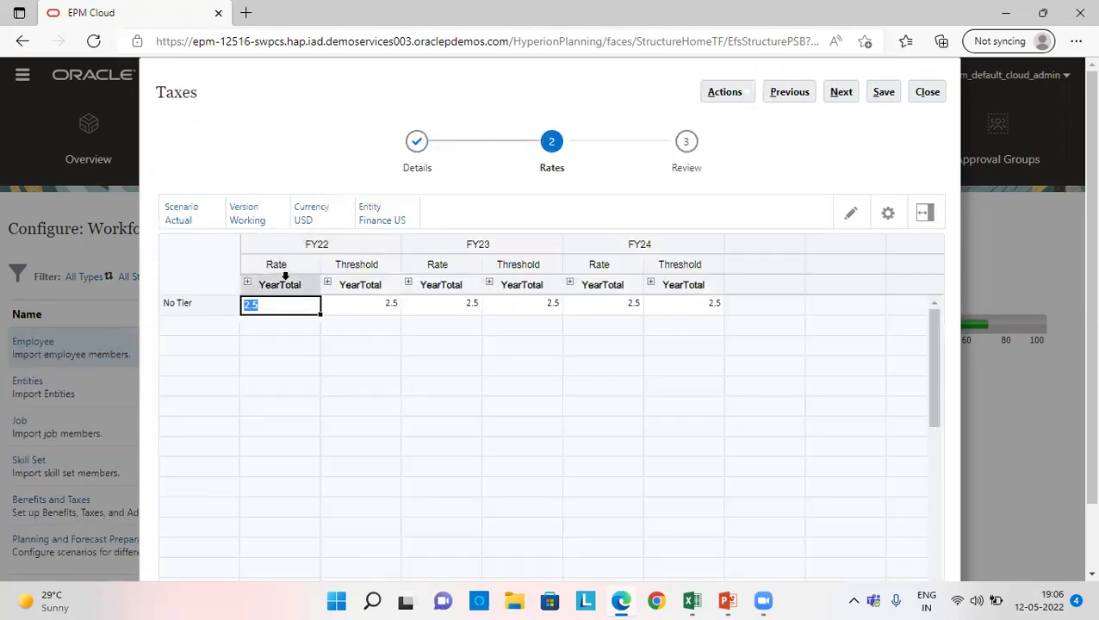
Check the Federal Tax monthly review for FY22, and close the tax component and the Benefits and Taxes setup.
click(268, 325)
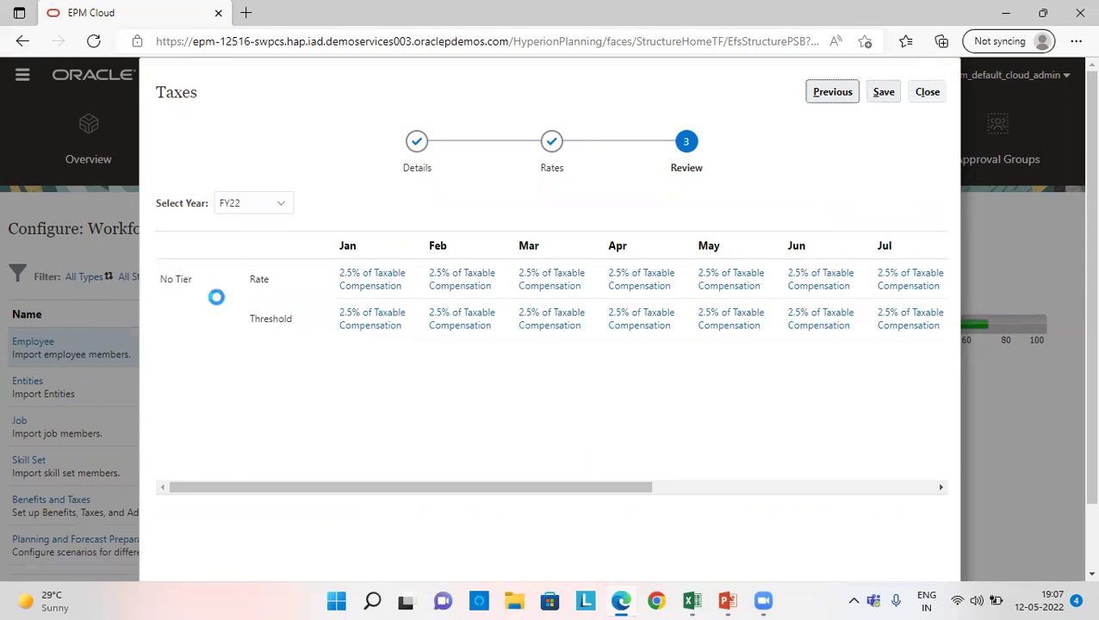
click(928, 91)
click(927, 92)
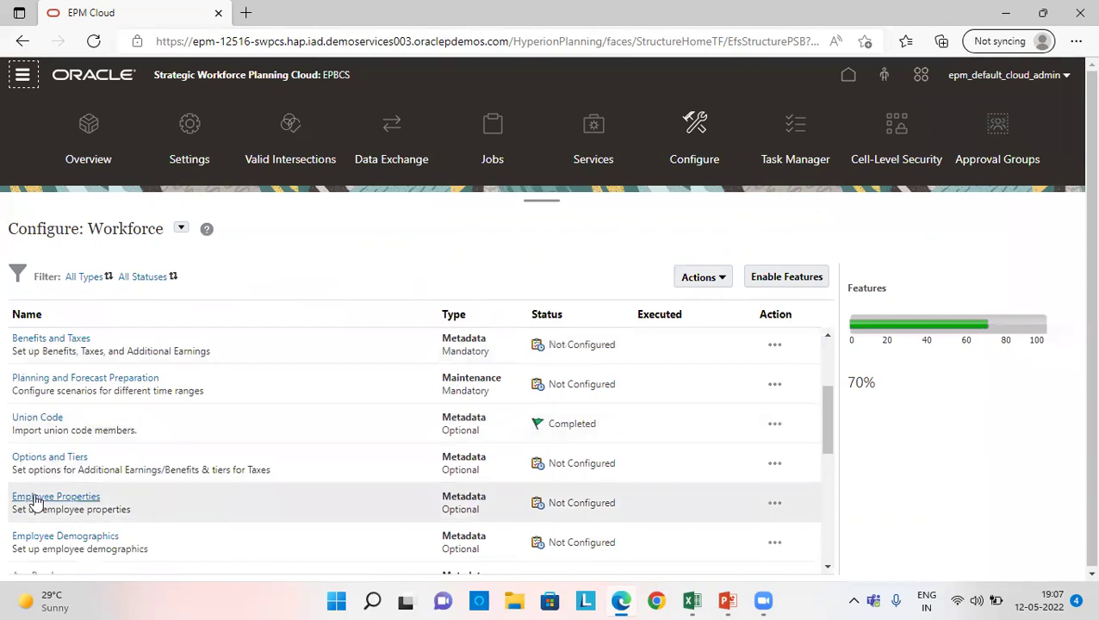
Open Salary Grades from the Workforce configuration and check the salary basis and FY22 rate for No Grade.
scroll(35, 502, down, 3)
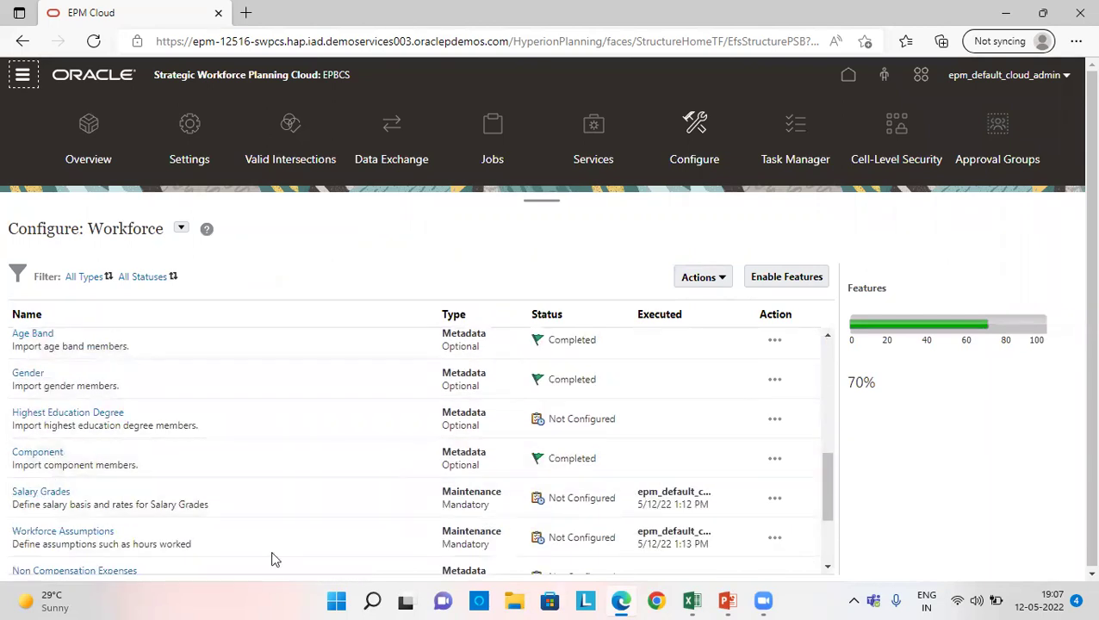
click(52, 491)
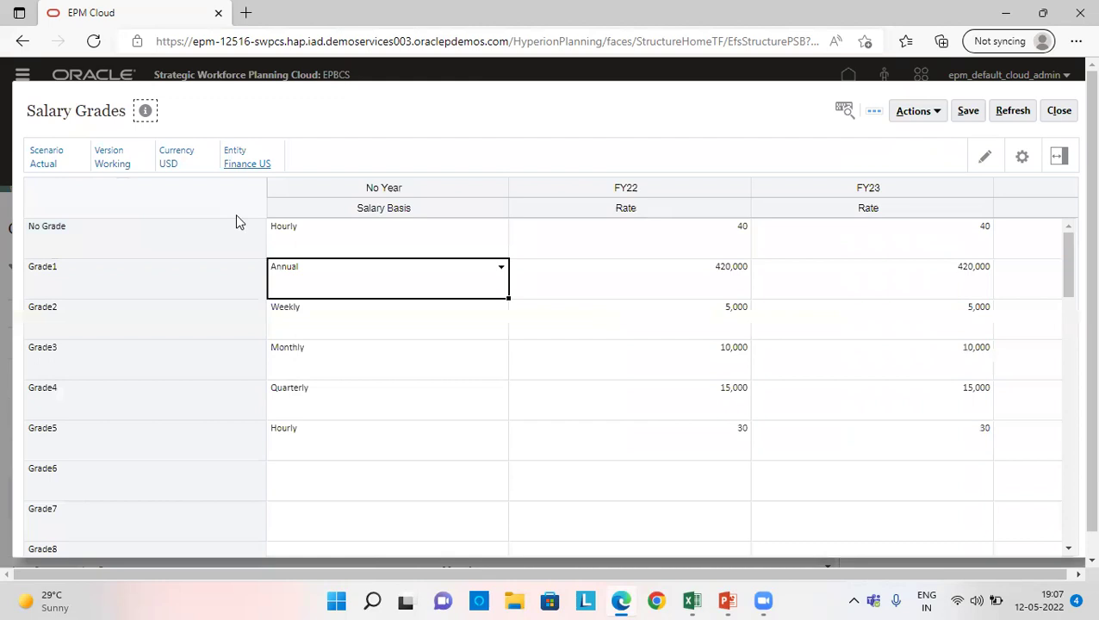
click(700, 243)
click(439, 277)
click(379, 248)
click(699, 240)
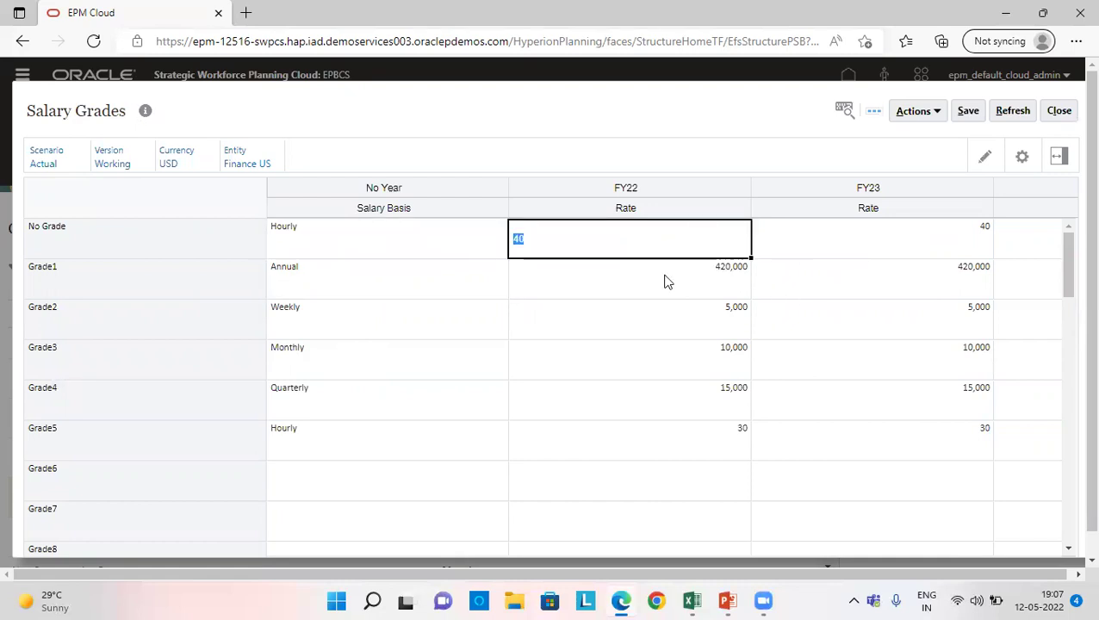
Check the salary basis of Grade1 through Grade5 and close Salary Grades.
click(336, 297)
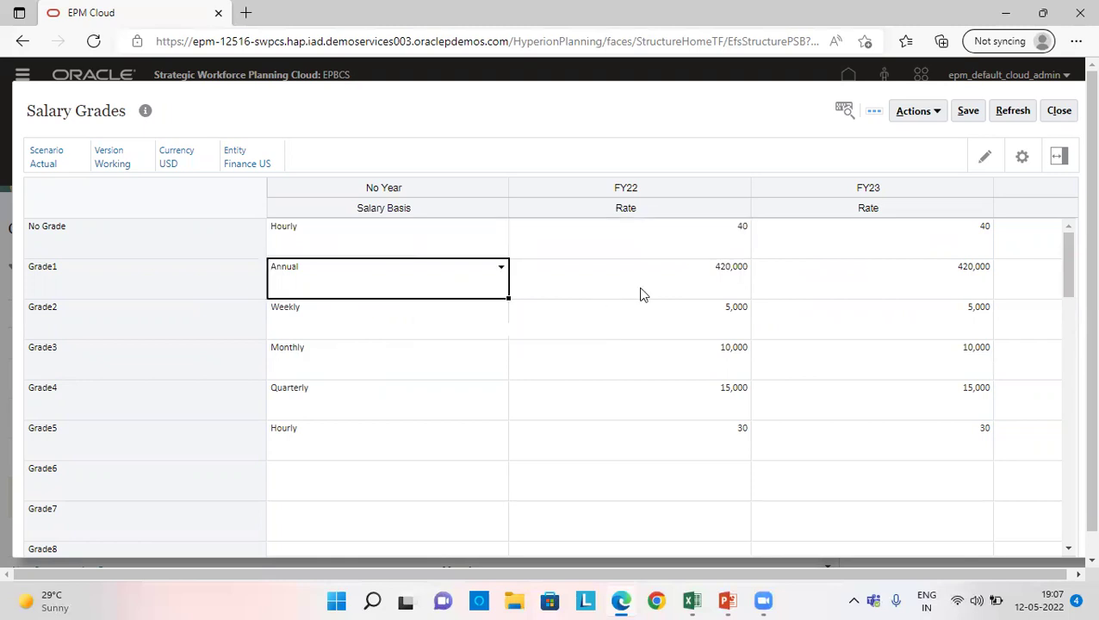
click(378, 322)
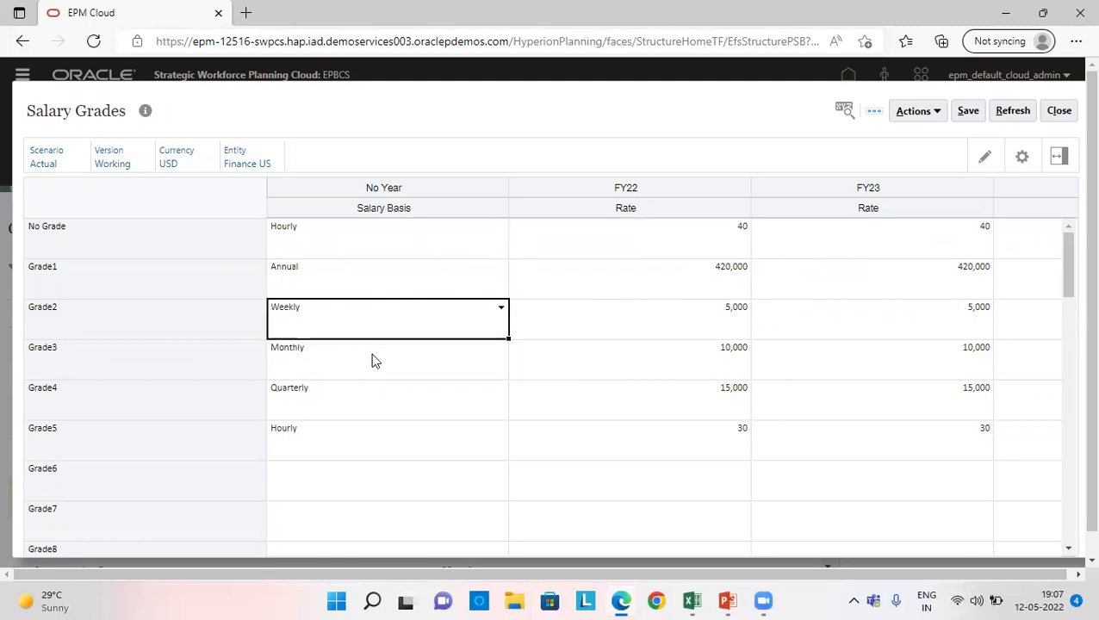
click(375, 360)
click(362, 397)
click(349, 436)
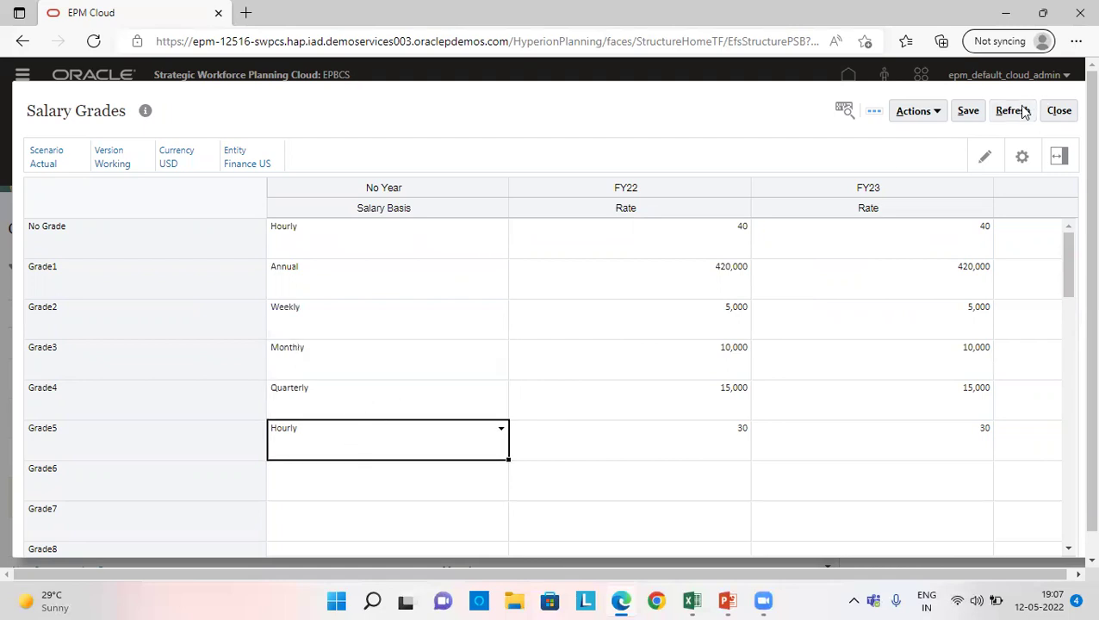
click(1059, 120)
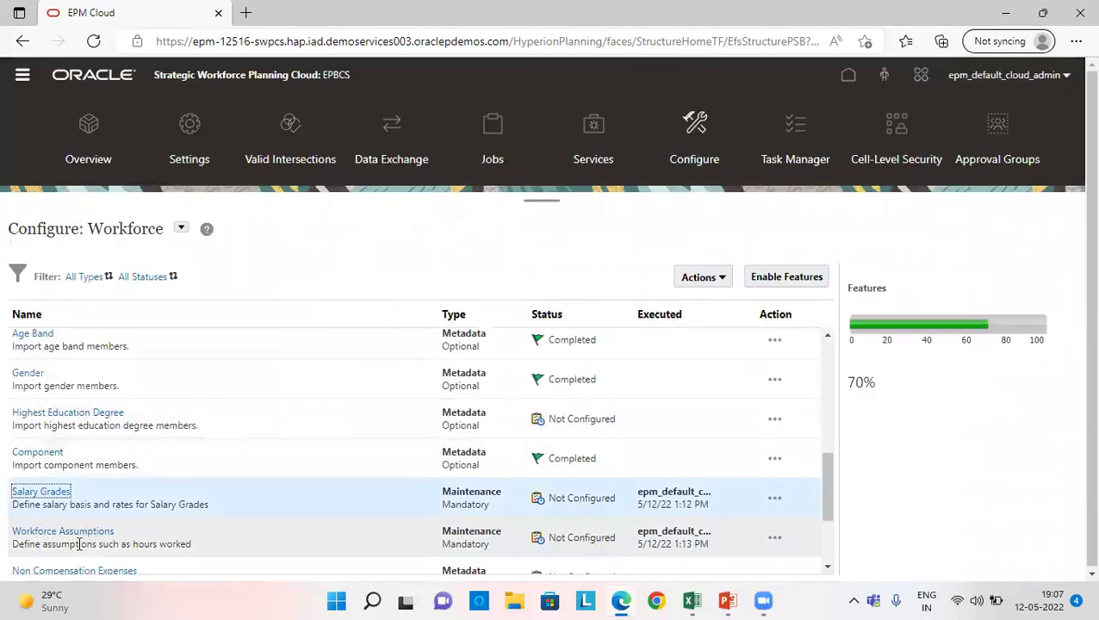
Open Workforce Assumptions, check the FY22 hours per week and working days per month, and close the form.
click(74, 532)
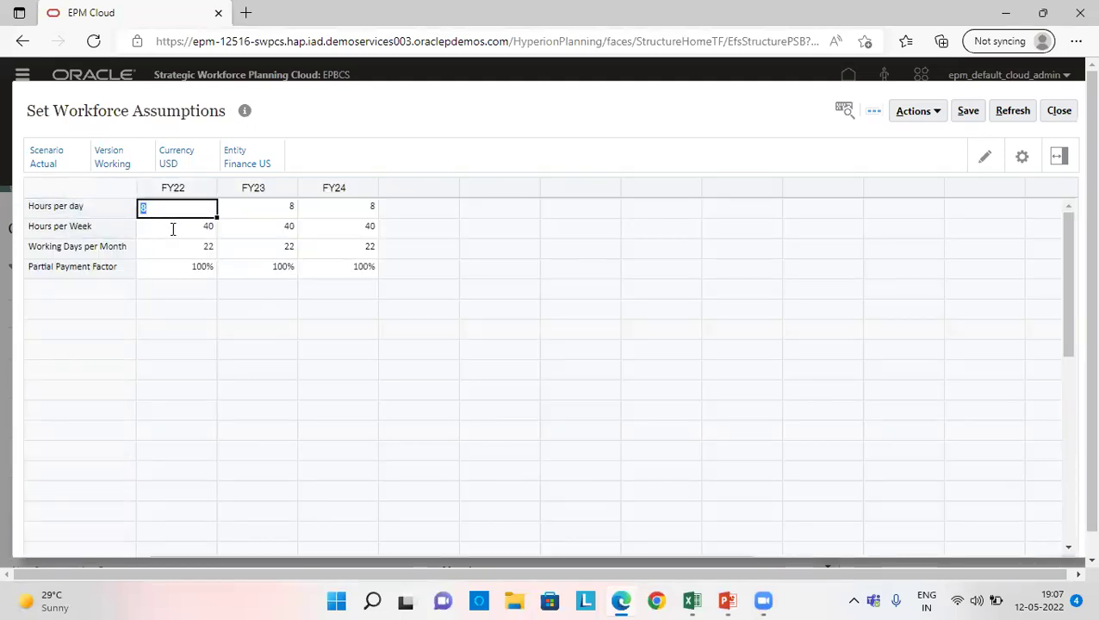
click(172, 228)
click(171, 249)
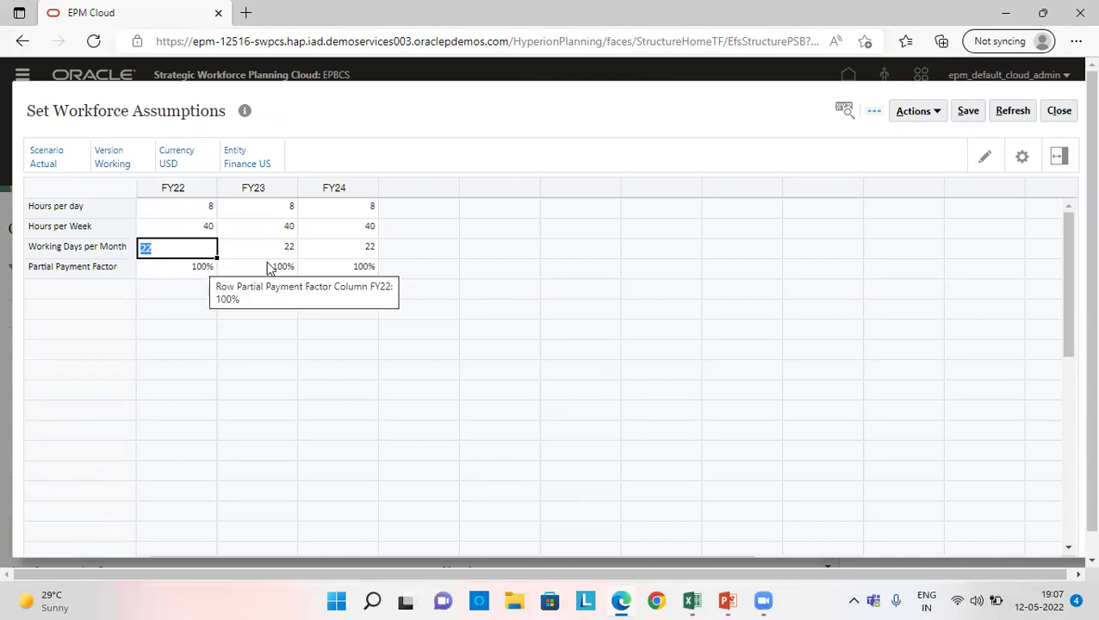
click(1058, 111)
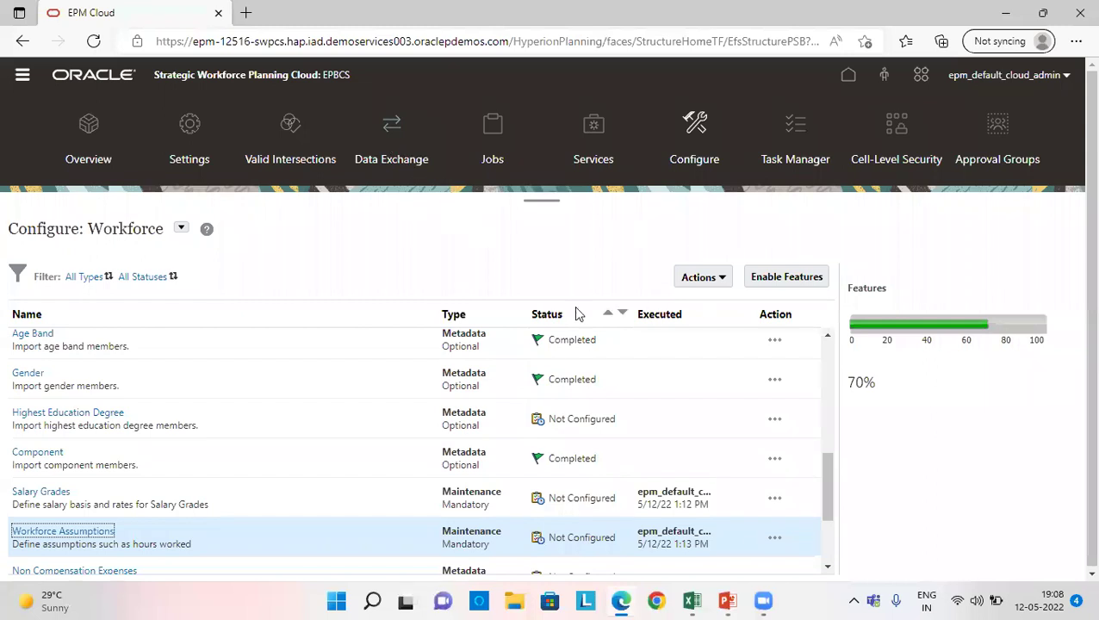
scroll(163, 472, down, 1)
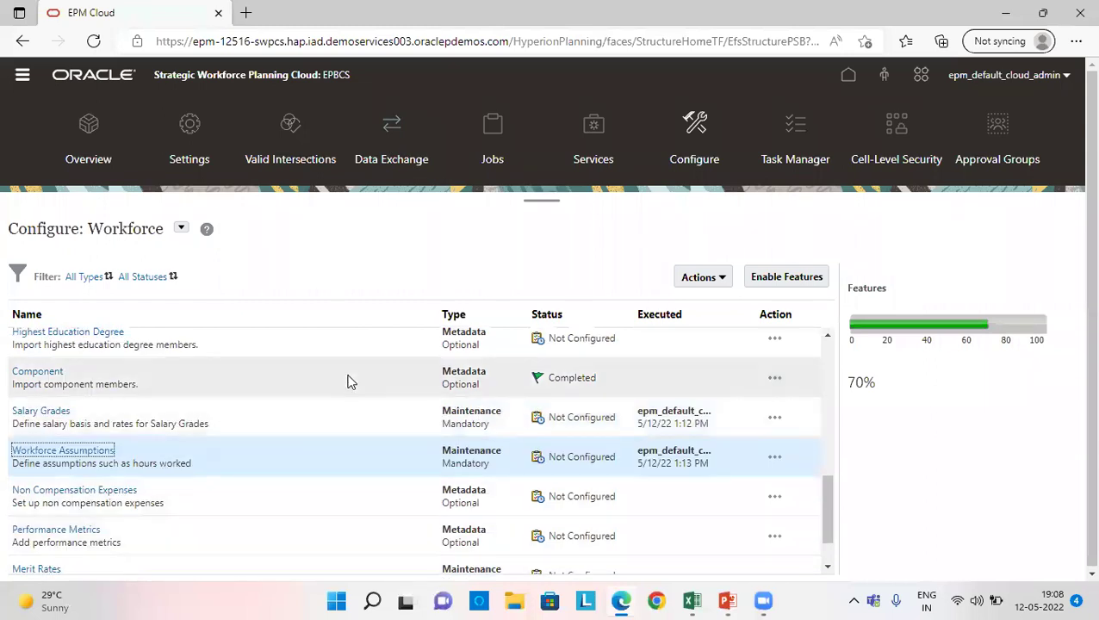
scroll(352, 381, up, 4)
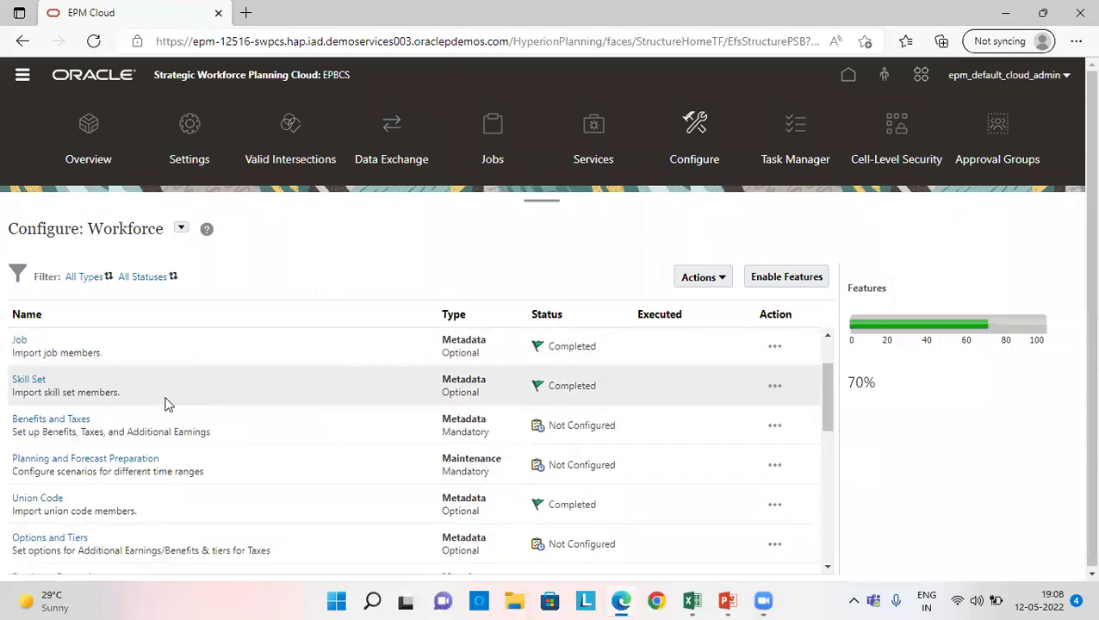
scroll(168, 404, down, 5)
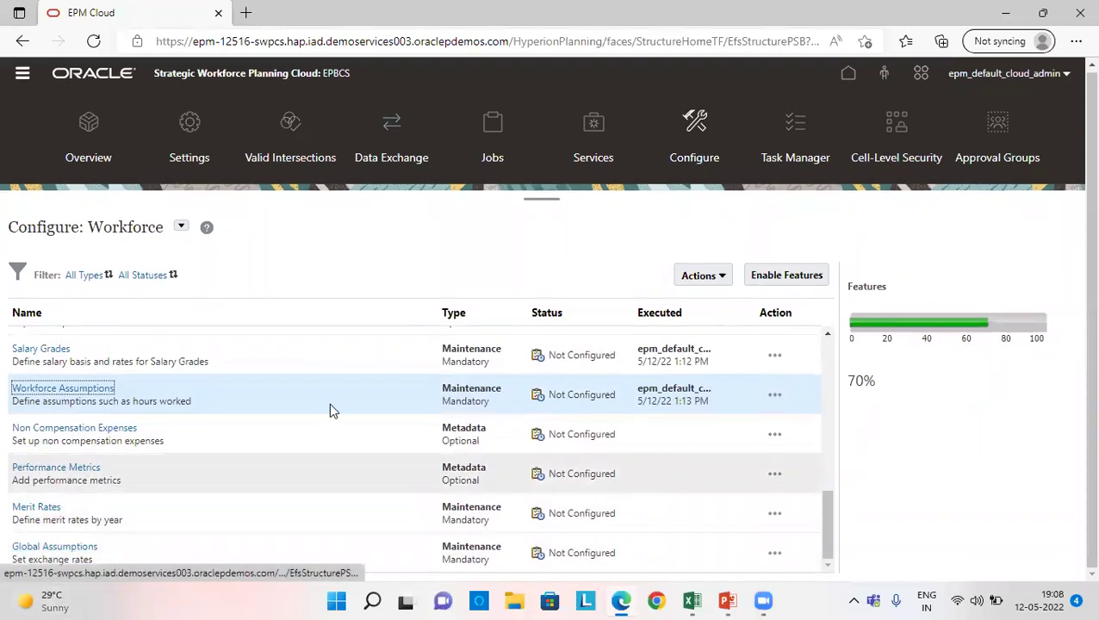
scroll(413, 396, up, 3)
Return to the home page and open Compensation Planning under Workforce.
click(847, 75)
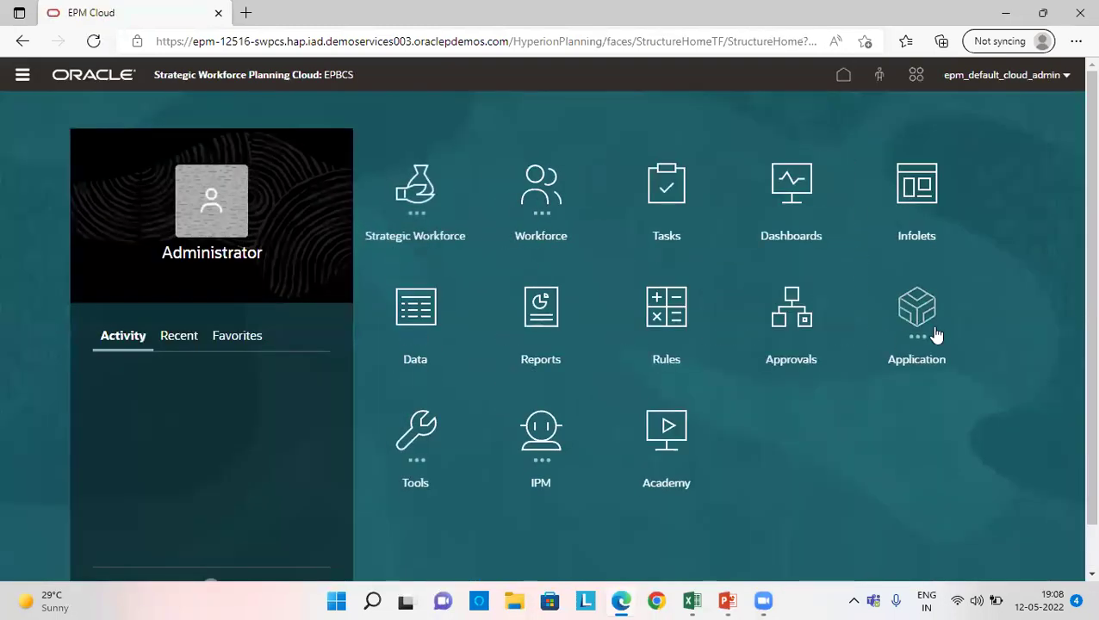
click(542, 204)
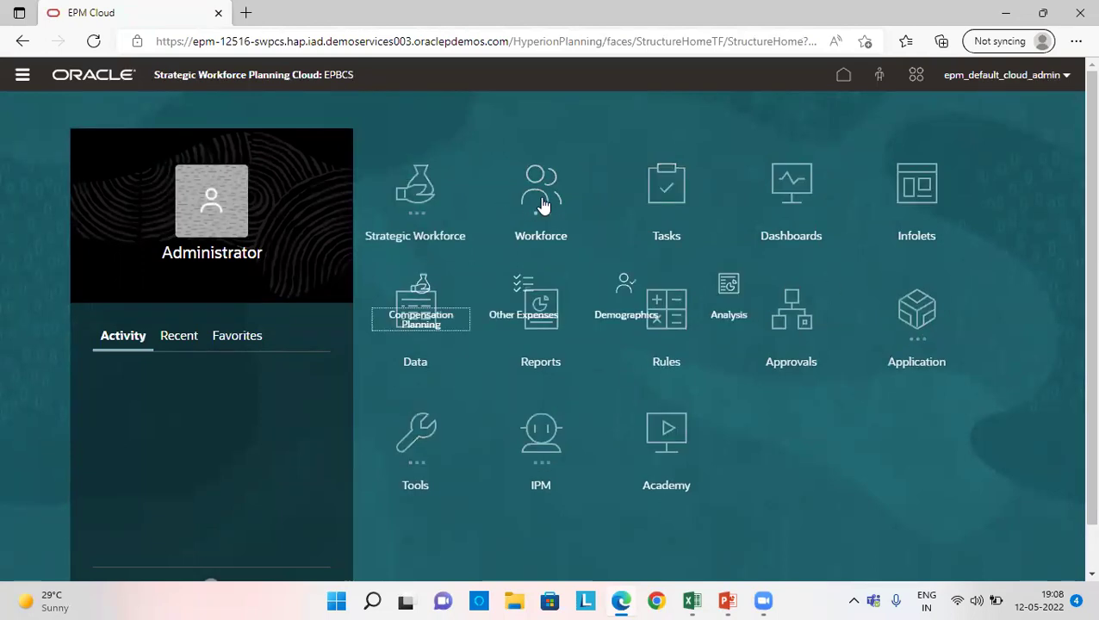
click(427, 321)
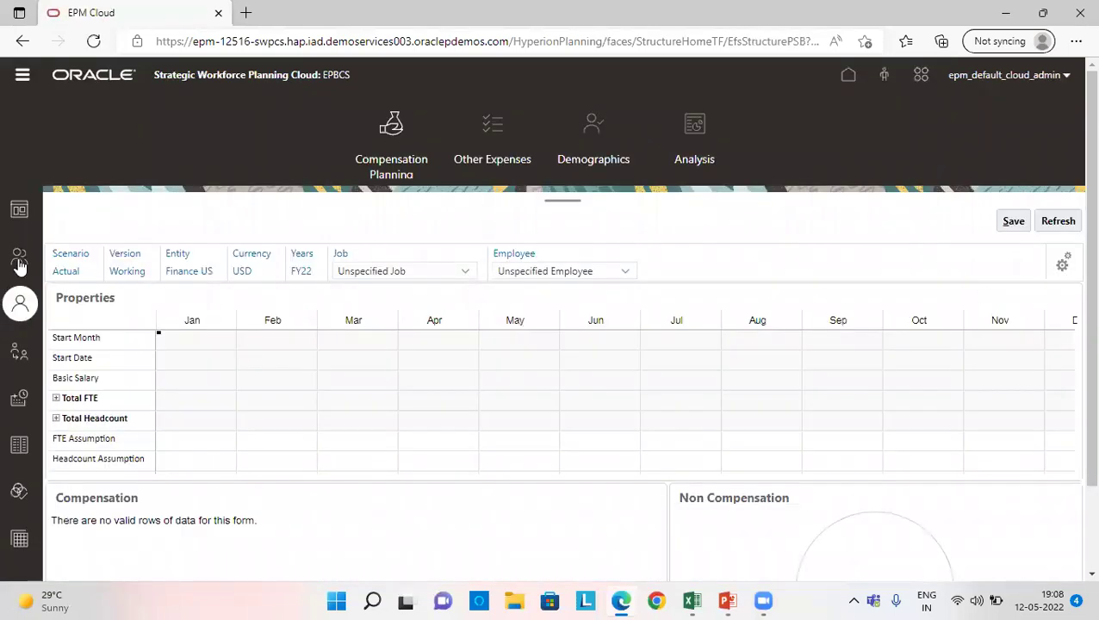
Open the compensation defaults and examine the Salary, Additional Earnings, Benefits and Taxes assumptions assigned to each job.
click(22, 445)
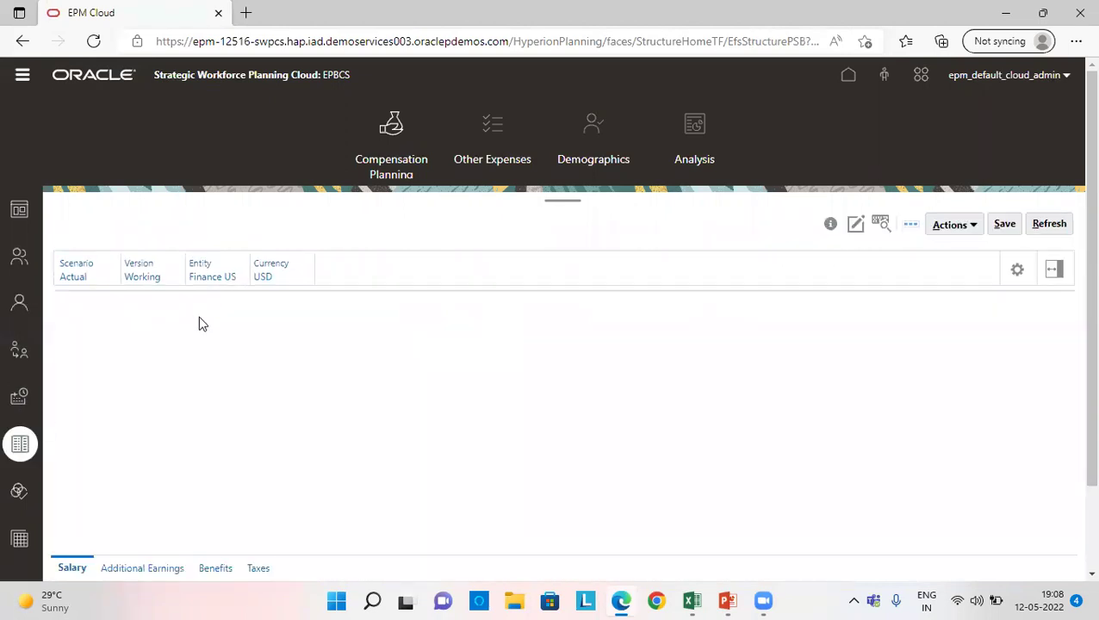
right_click(91, 424)
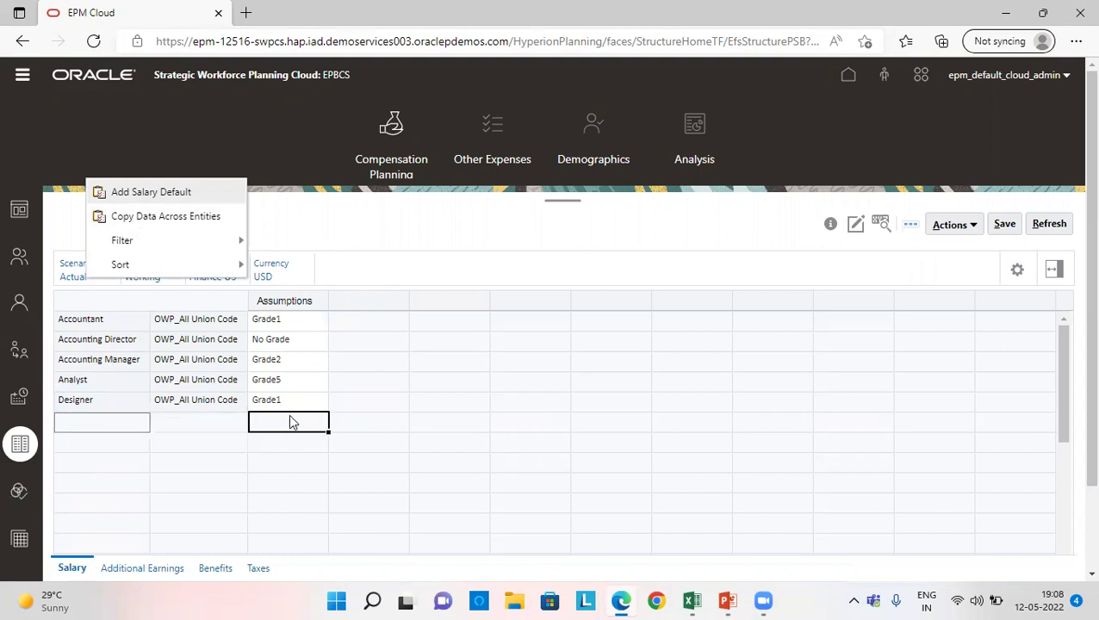
click(241, 426)
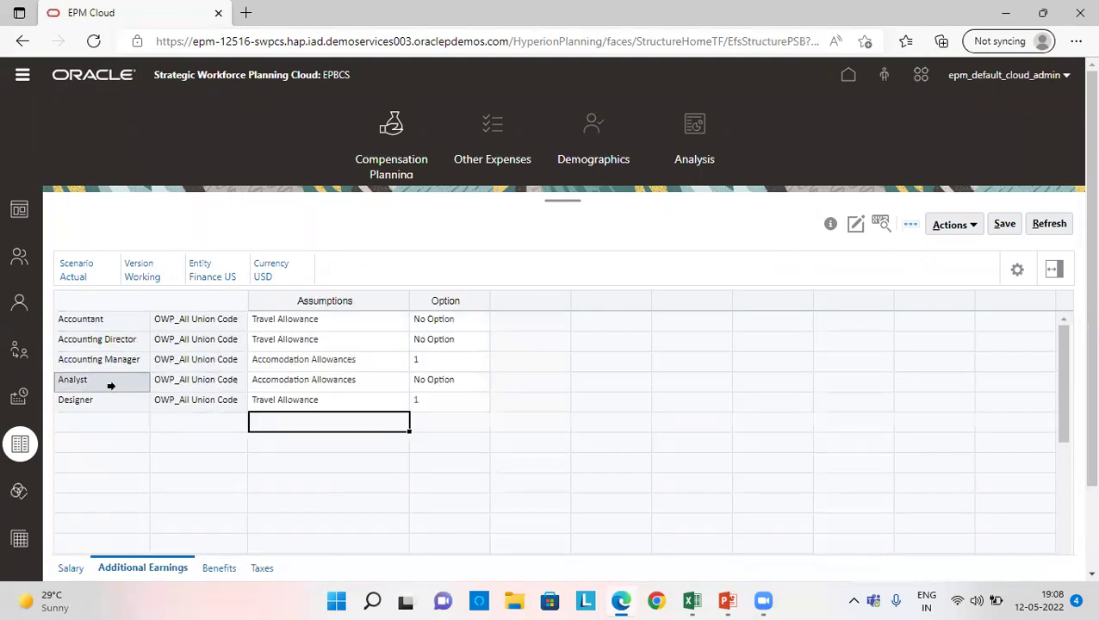
click(219, 568)
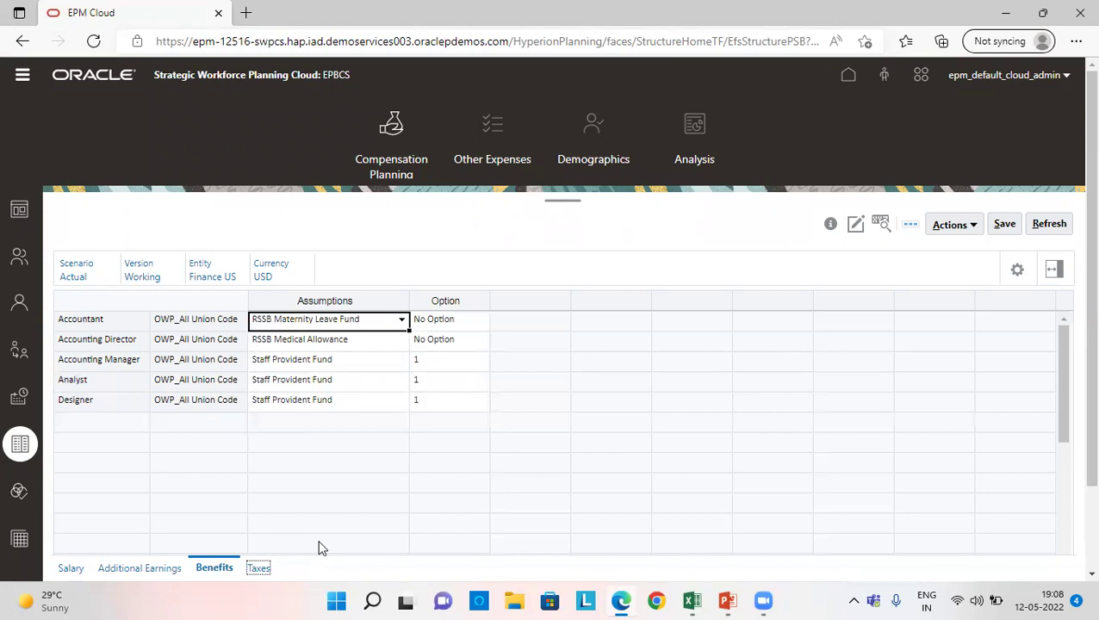
click(262, 558)
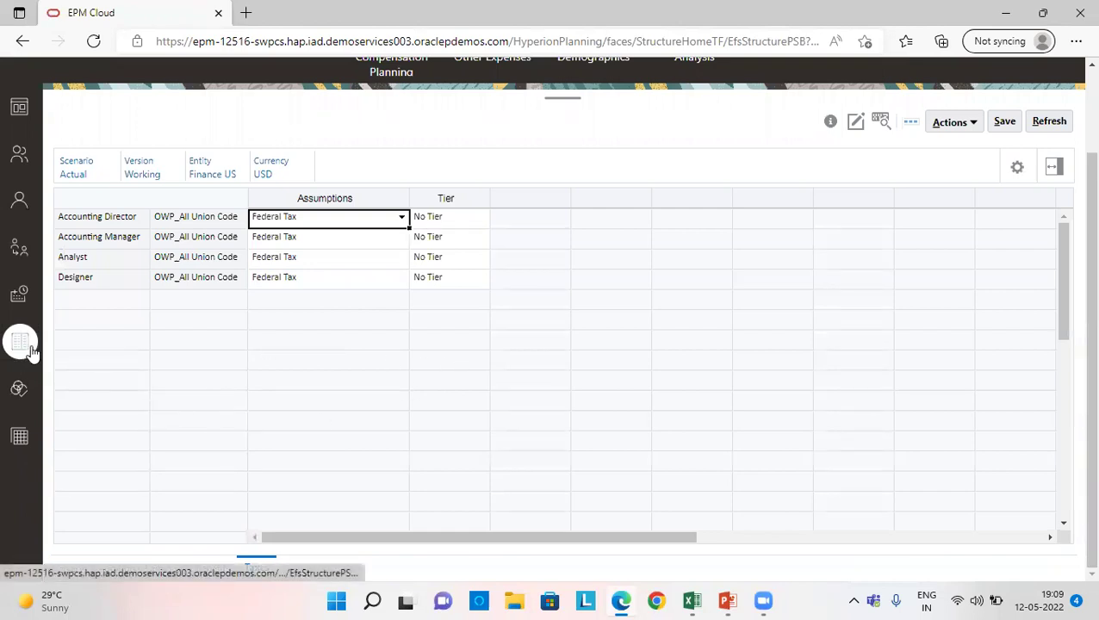
Open the New Hires list and start adding a hiring requisition.
click(19, 160)
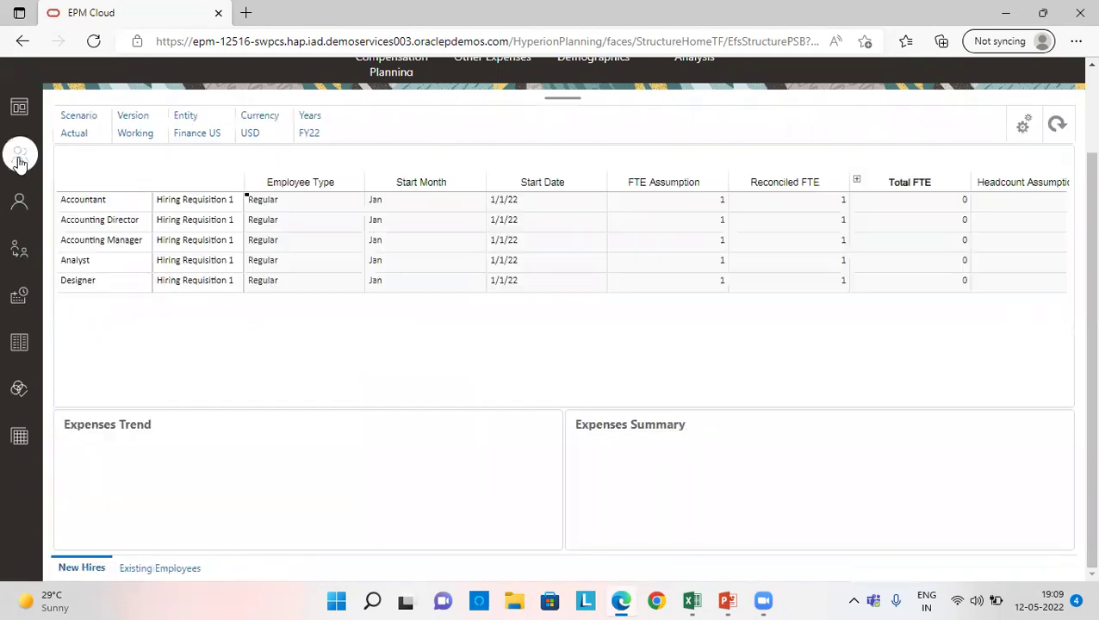
scroll(177, 330, up, 2)
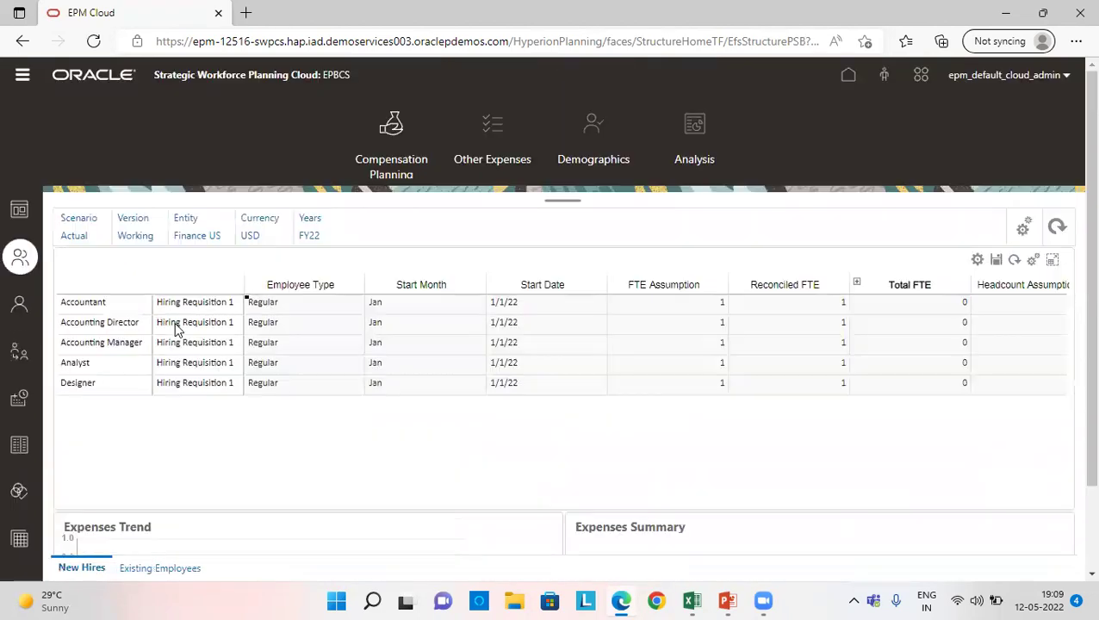
right_click(81, 425)
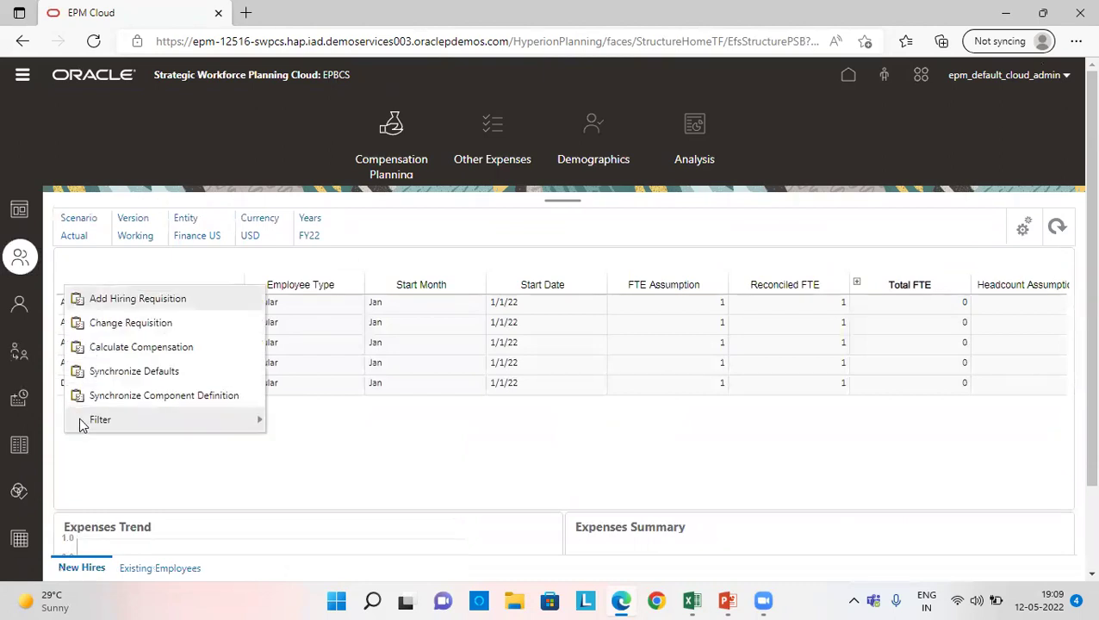
click(127, 301)
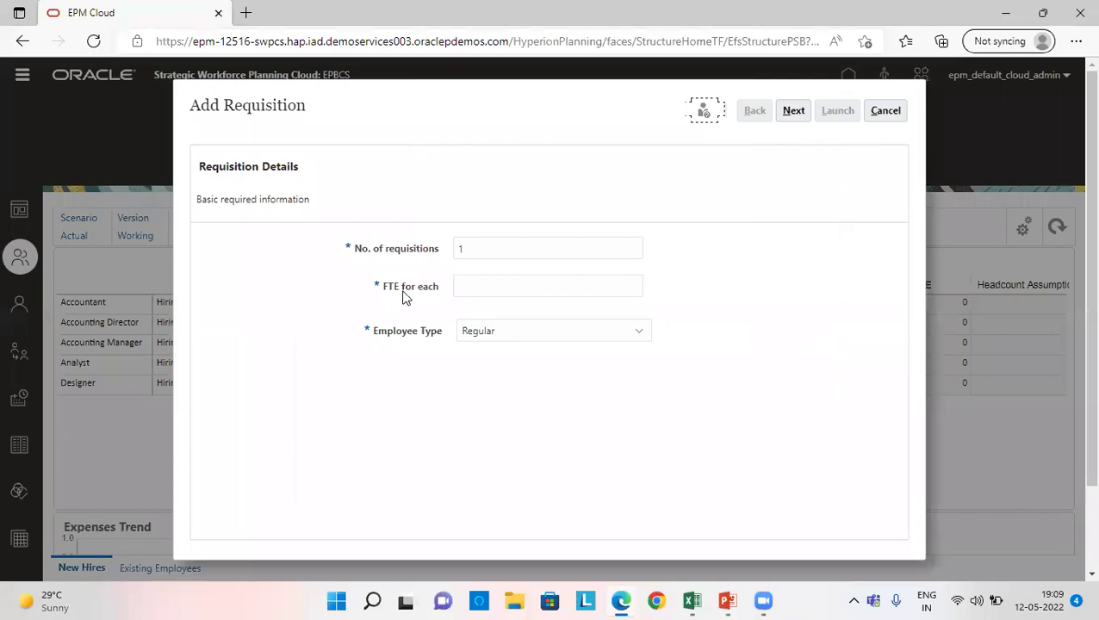
Fill in the requisition details with FTE for each 1, keeping one requisition and employee type Regular, and continue to the calendar information.
click(479, 286)
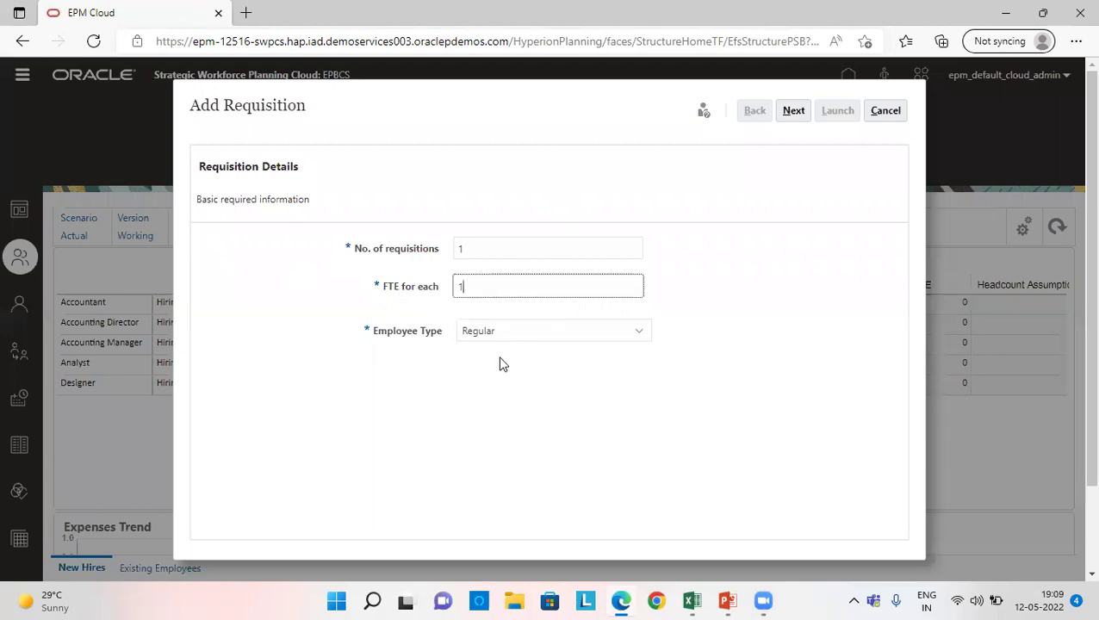
click(481, 251)
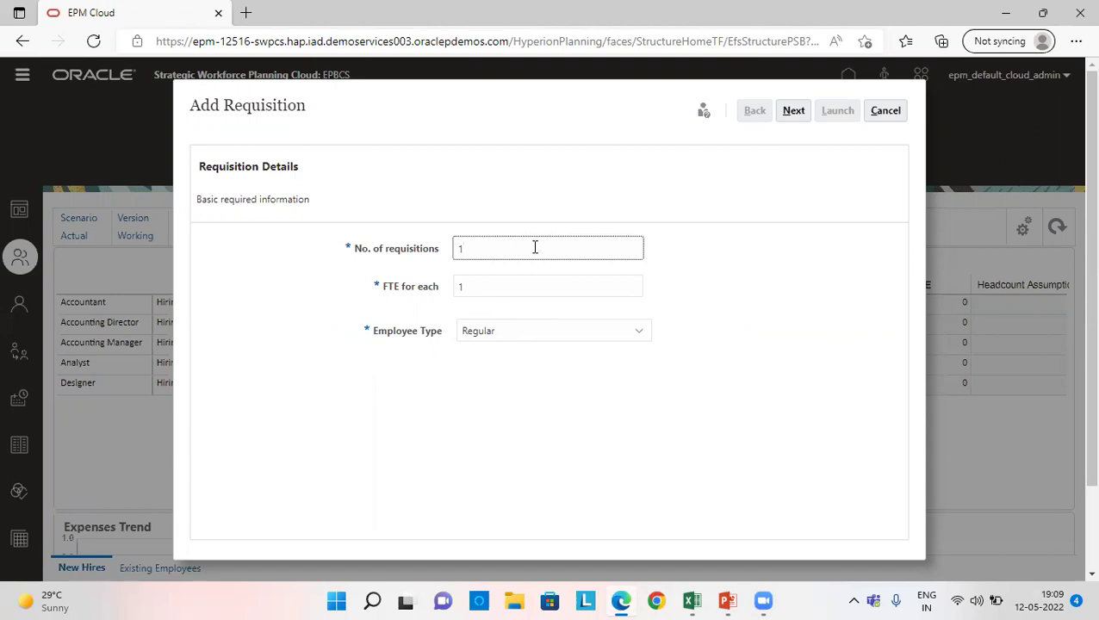
click(514, 336)
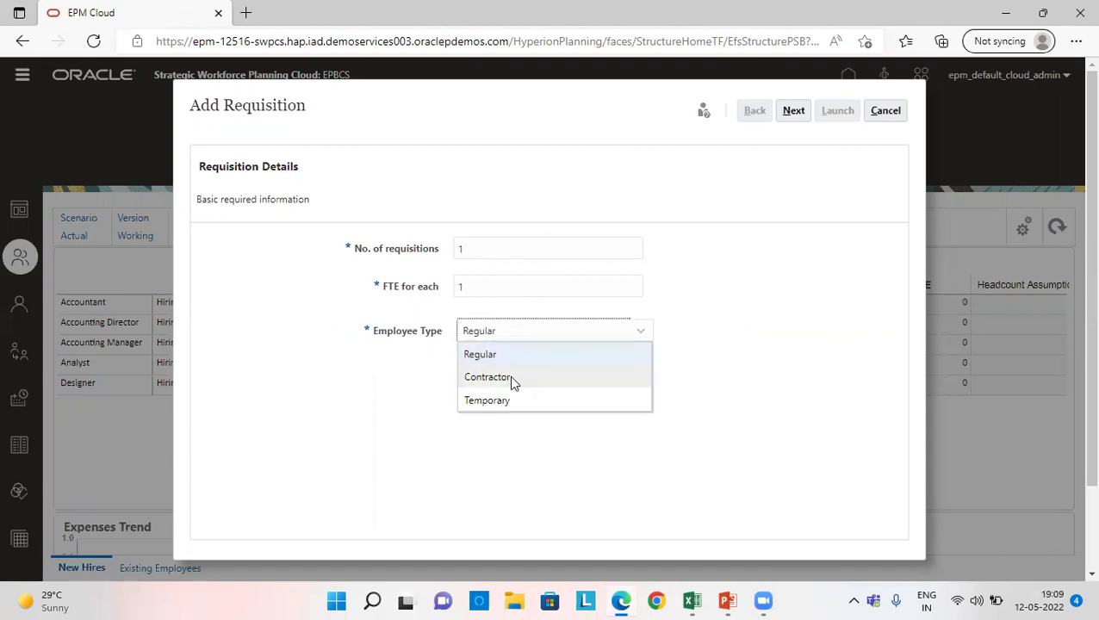
click(507, 356)
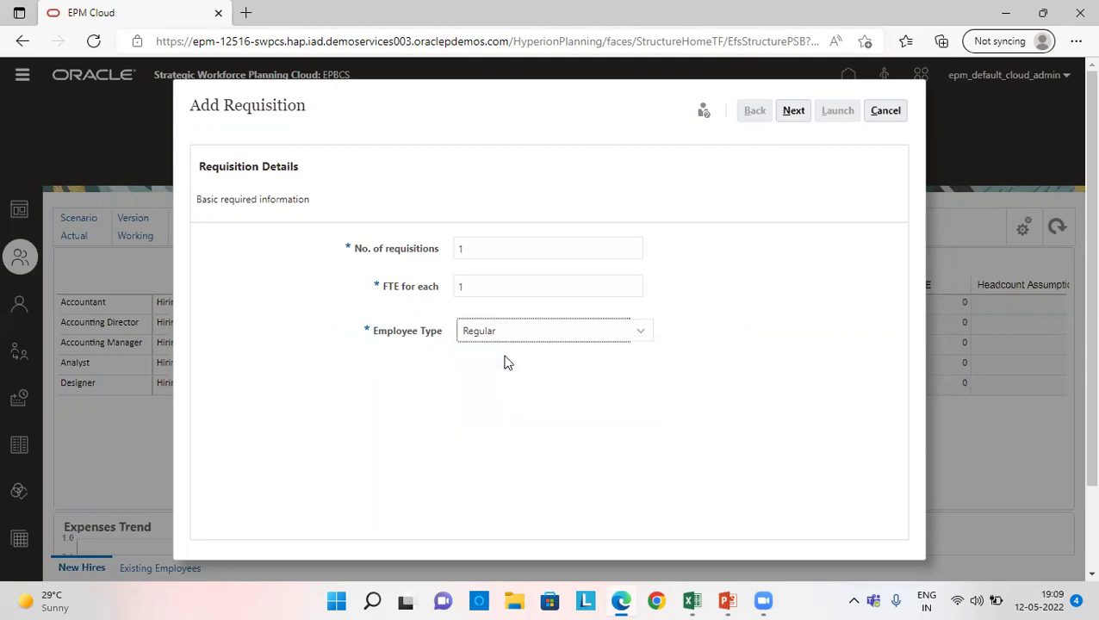
click(796, 110)
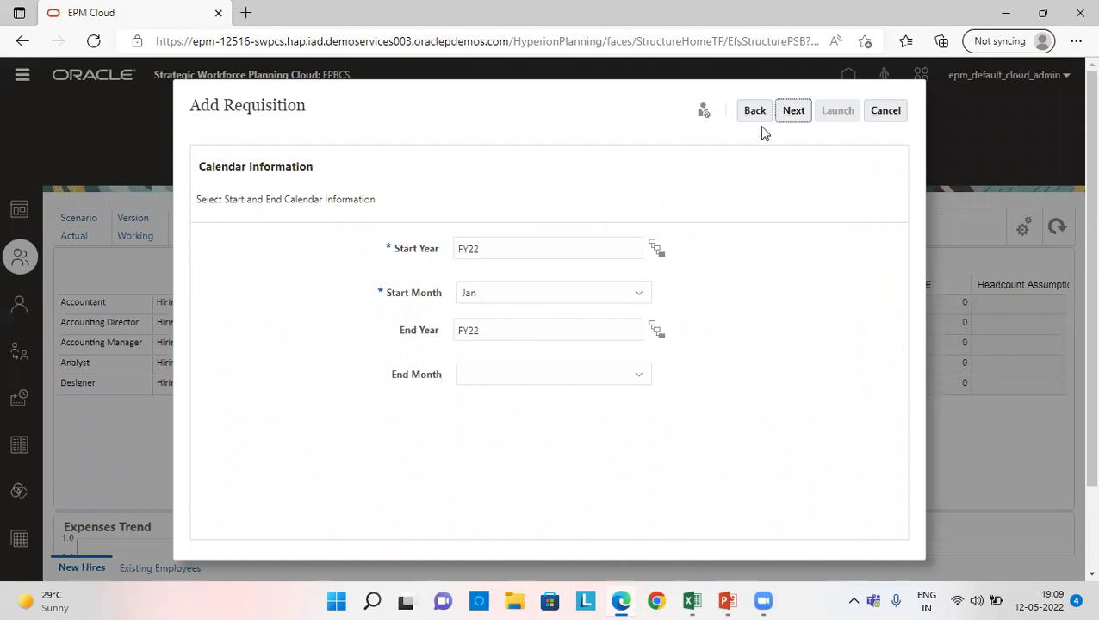
Keep FY22 and Jan as the requisition's start, and look at the Union Code and Salary Options choices without selecting any.
click(792, 115)
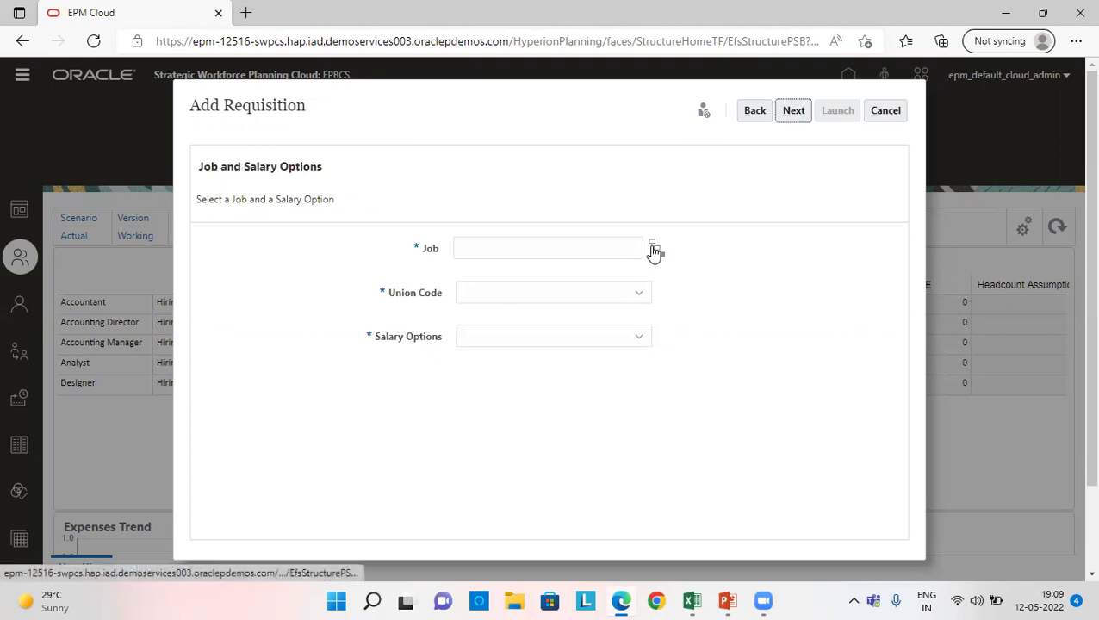
click(638, 291)
click(637, 290)
click(639, 338)
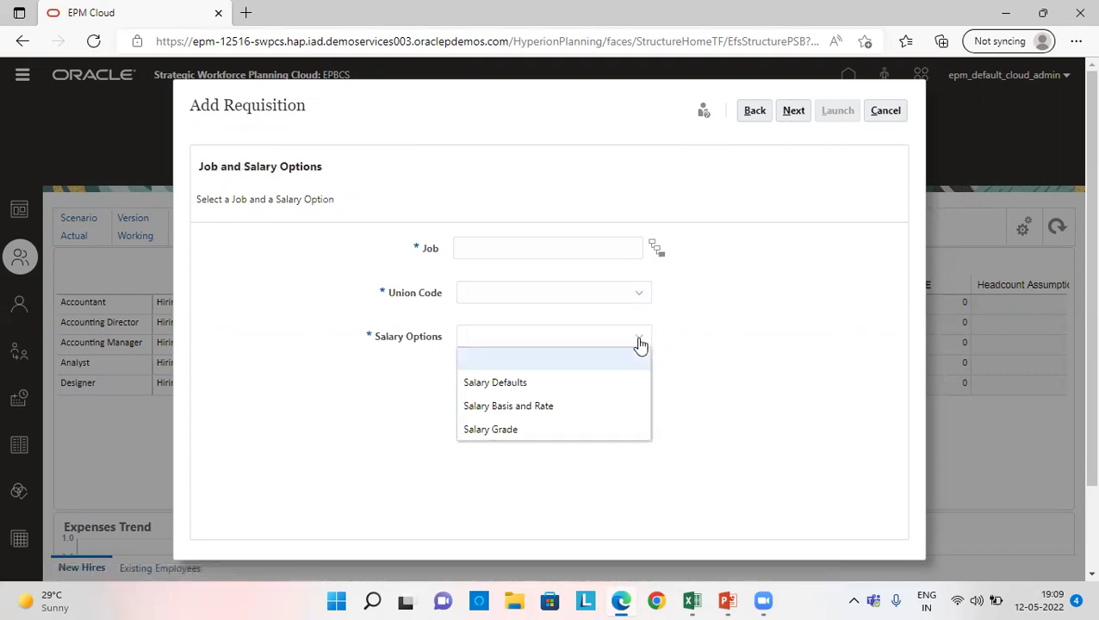
click(639, 339)
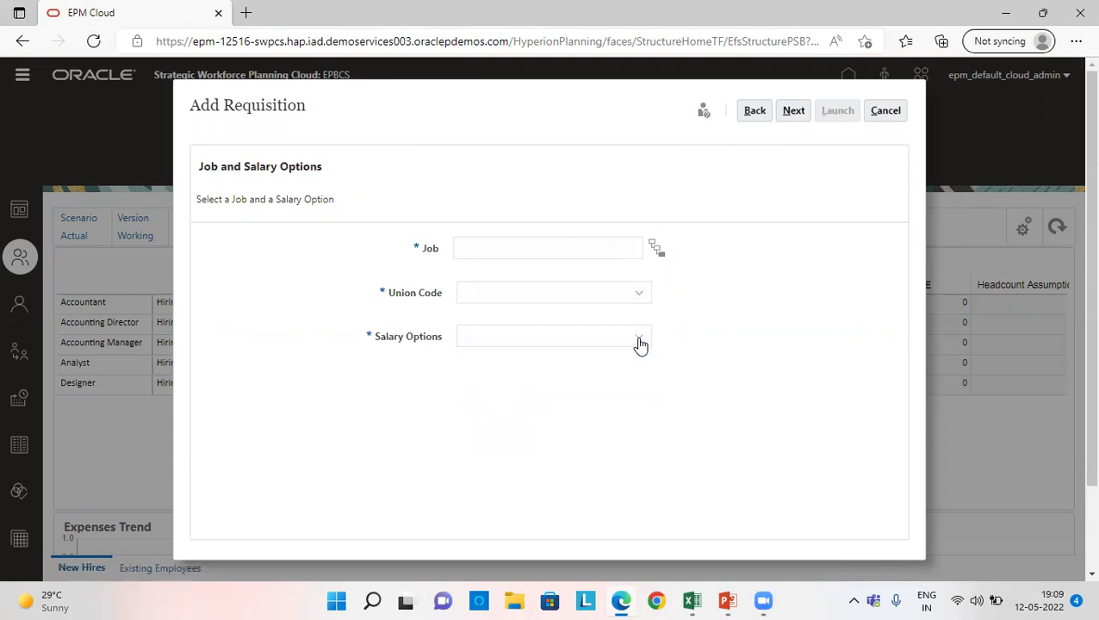
Discard the unfinished hiring requisition and review the actions available for the jobs and requisitions in the New Hires list.
click(886, 111)
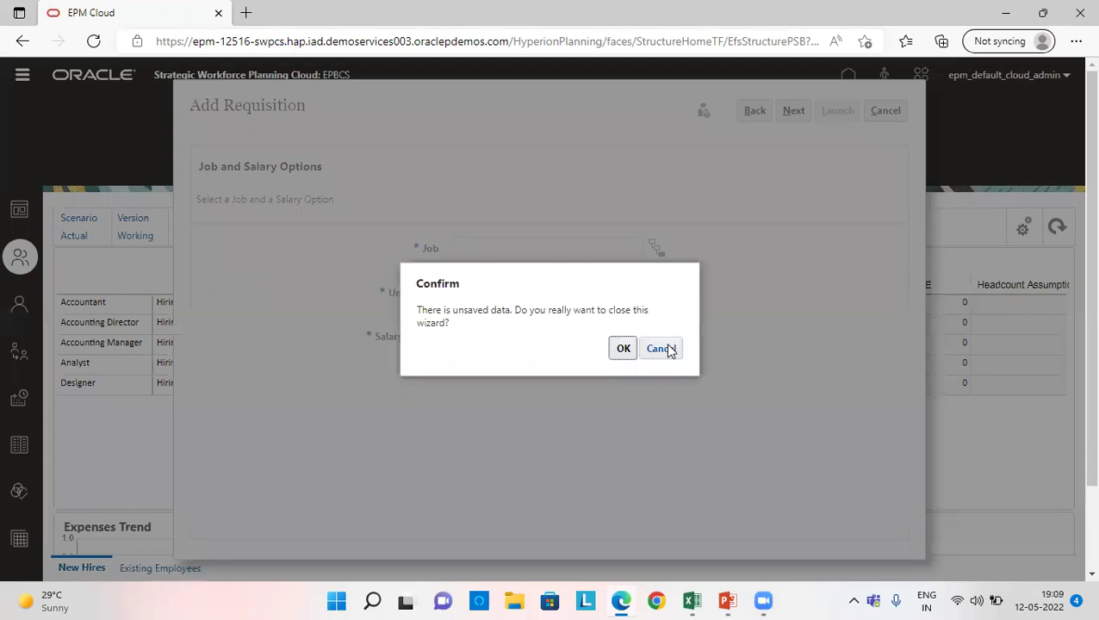
click(624, 349)
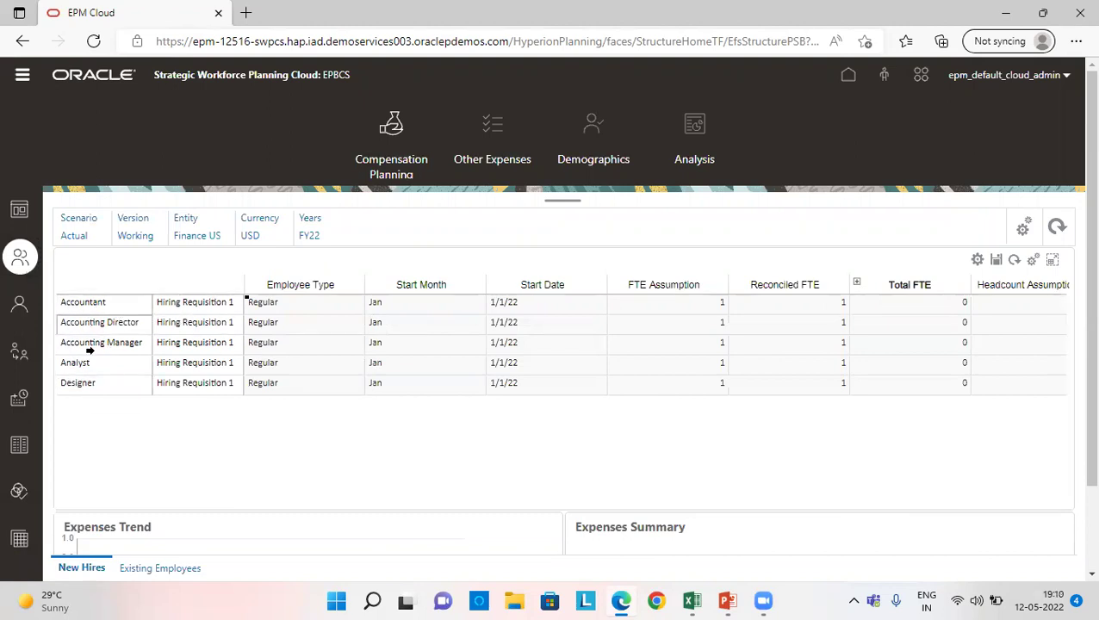
right_click(122, 303)
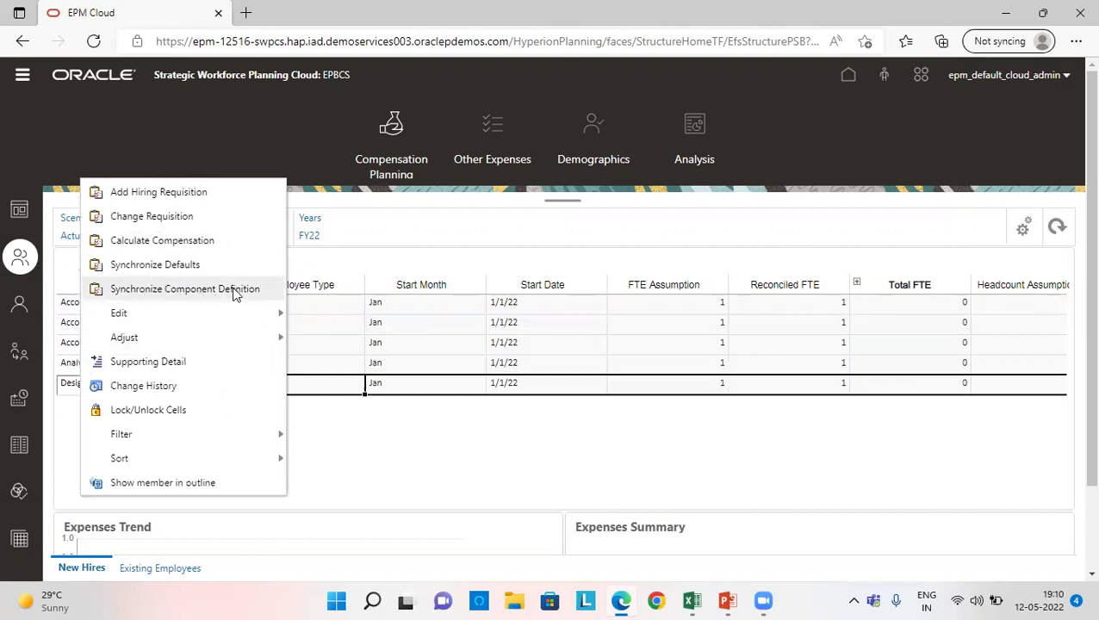
click(354, 413)
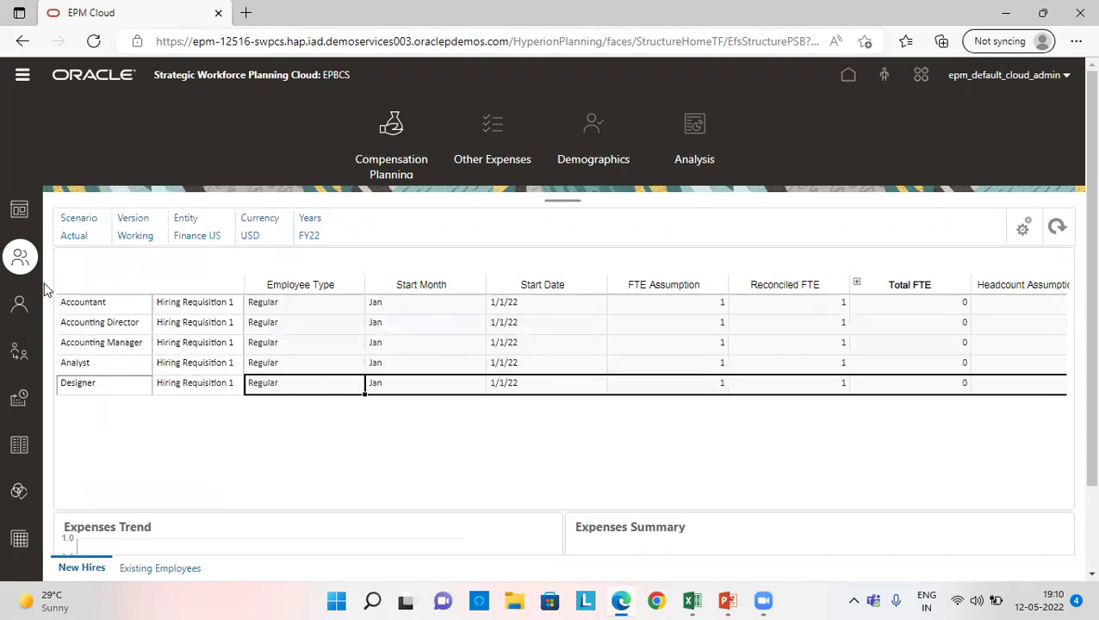
click(21, 261)
click(20, 258)
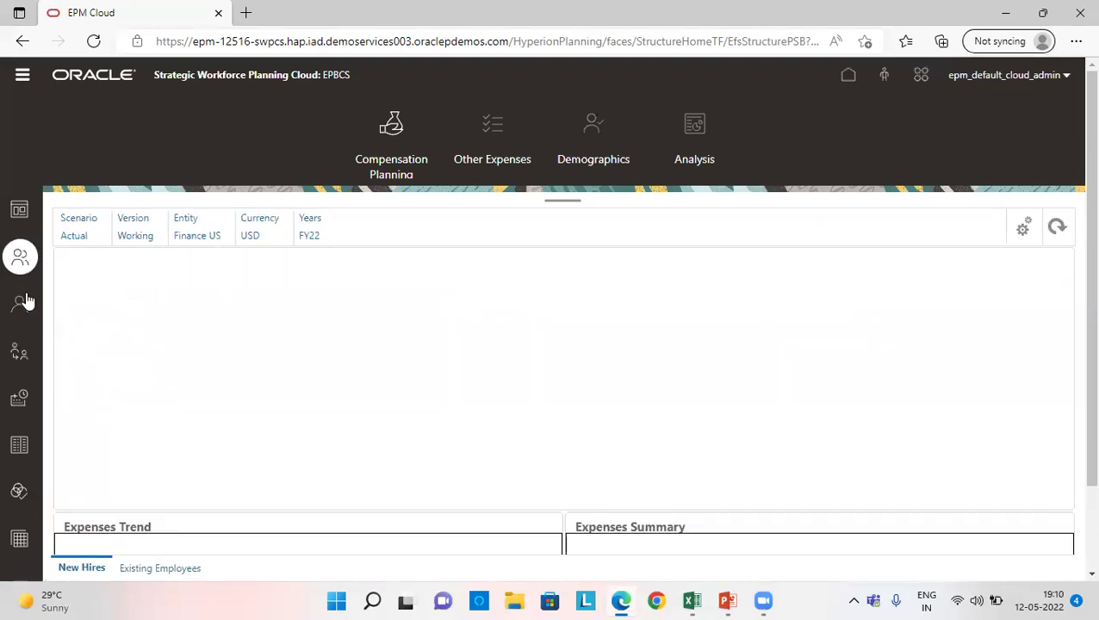
right_click(88, 381)
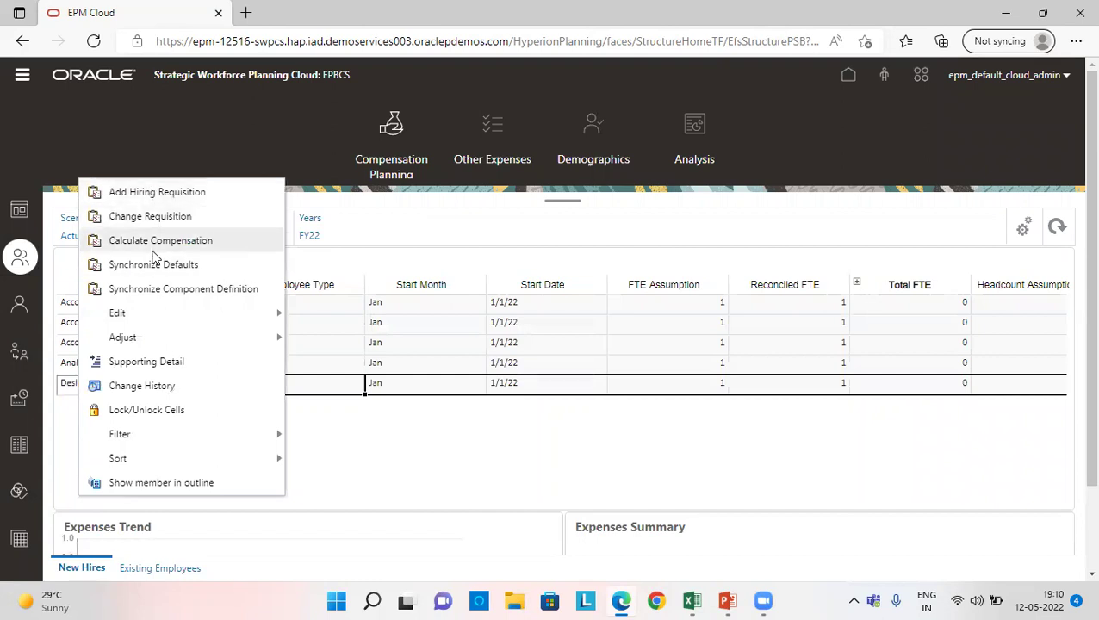
click(245, 412)
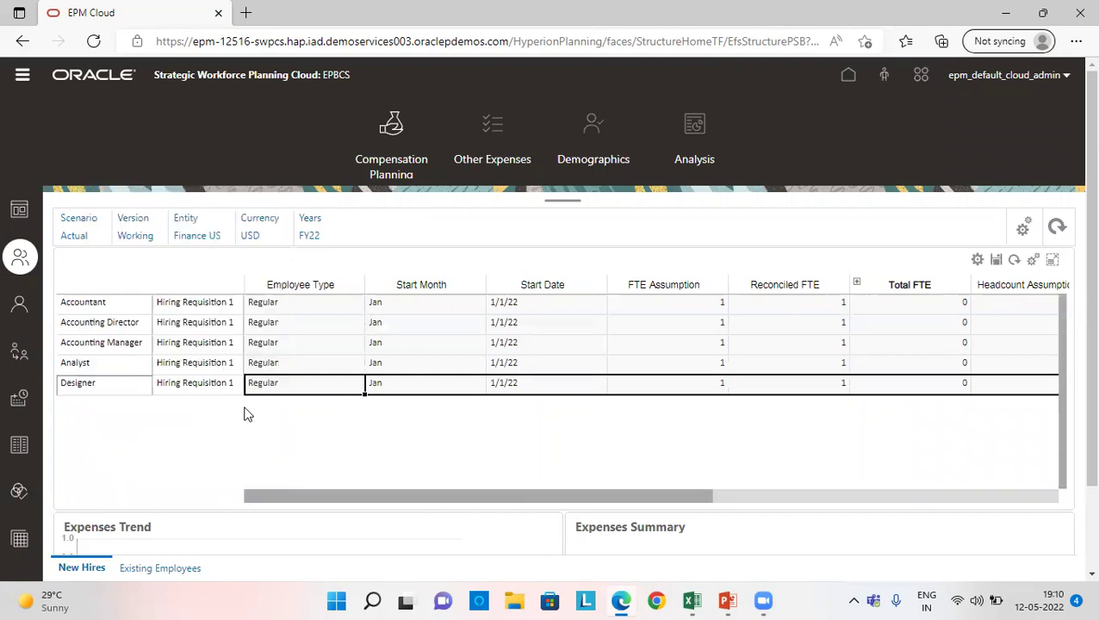
right_click(183, 379)
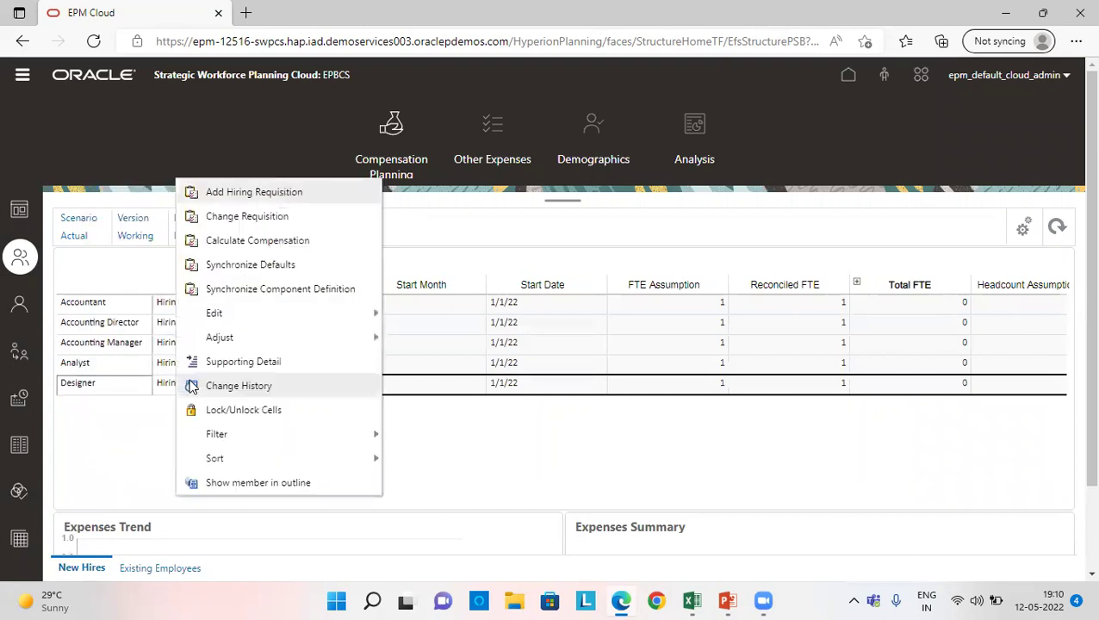
click(18, 306)
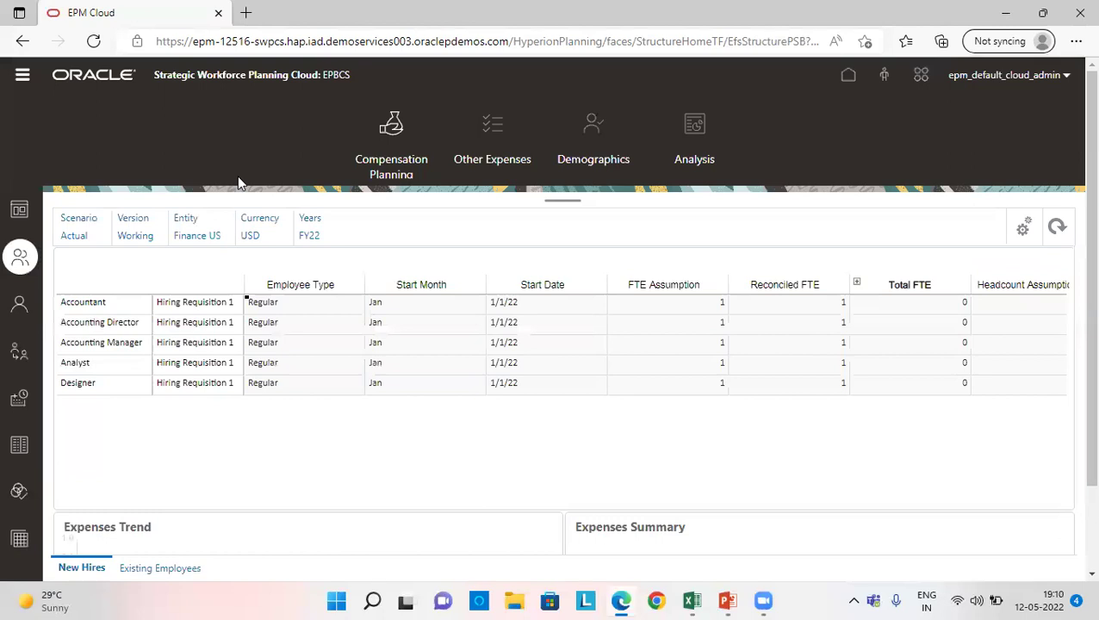
Start Associate Employee for the Accounting Director requisition, browse OWP_Existing Employees under OWP_Total Employees, and cancel without choosing anyone.
click(192, 323)
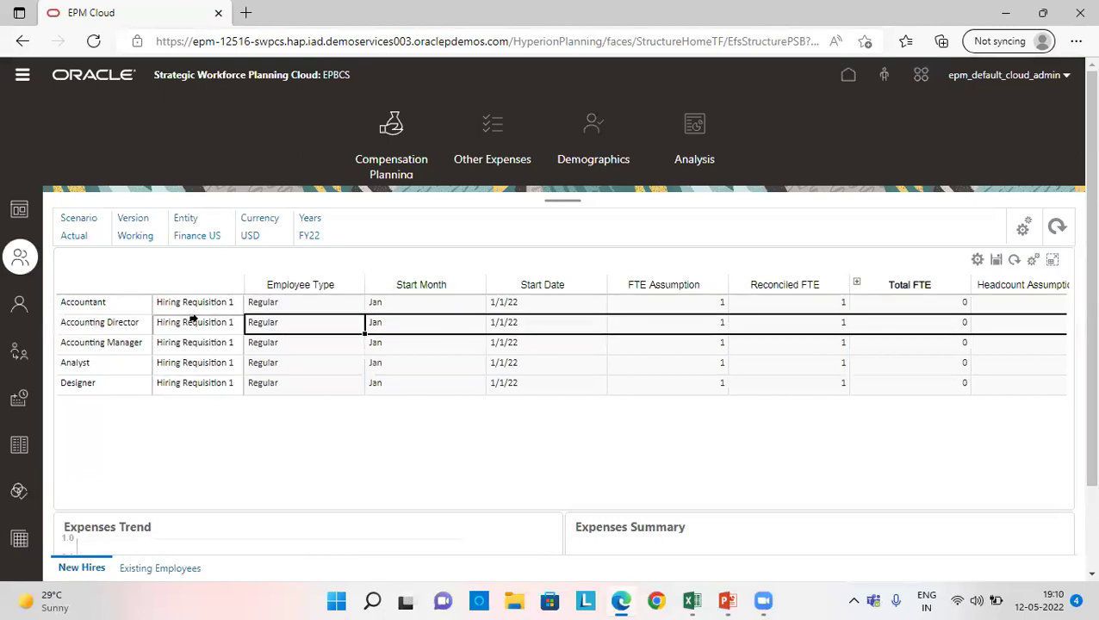
right_click(193, 321)
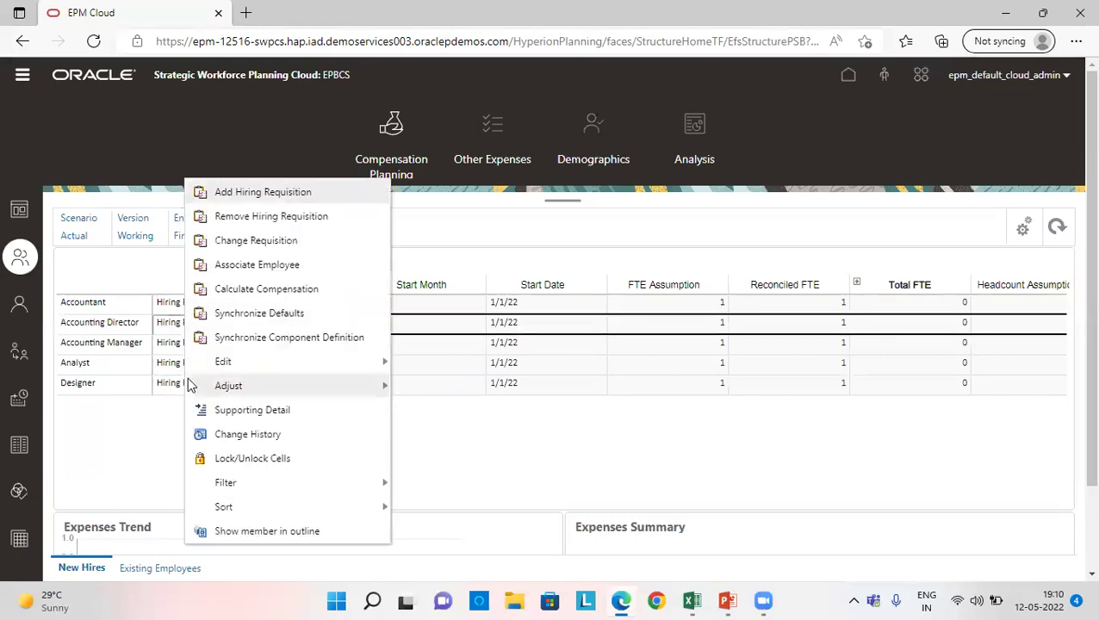
click(257, 265)
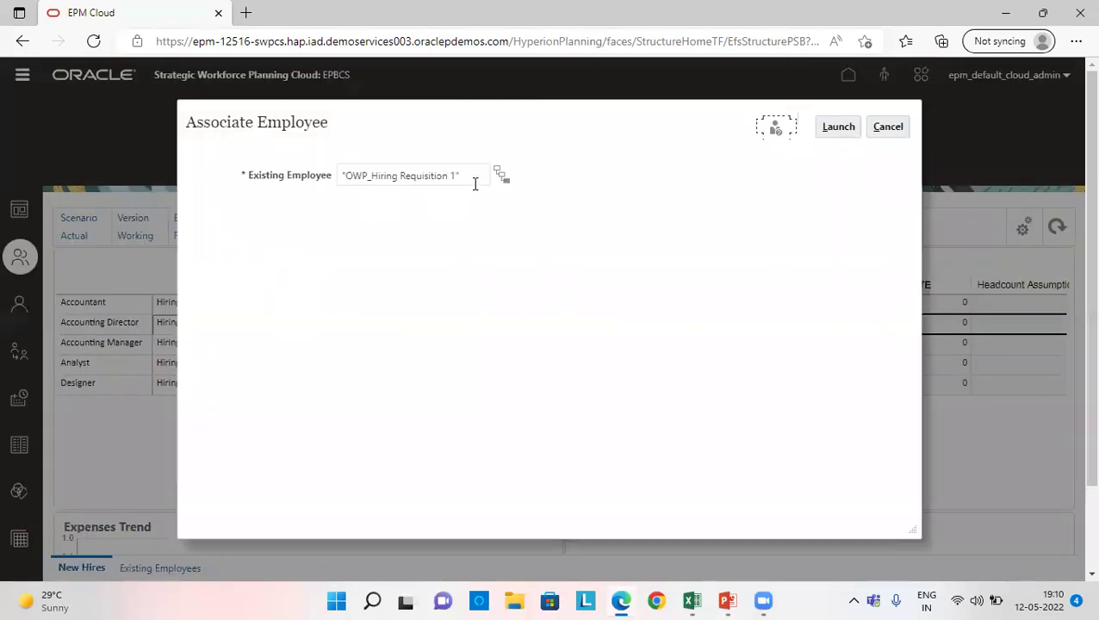
click(499, 177)
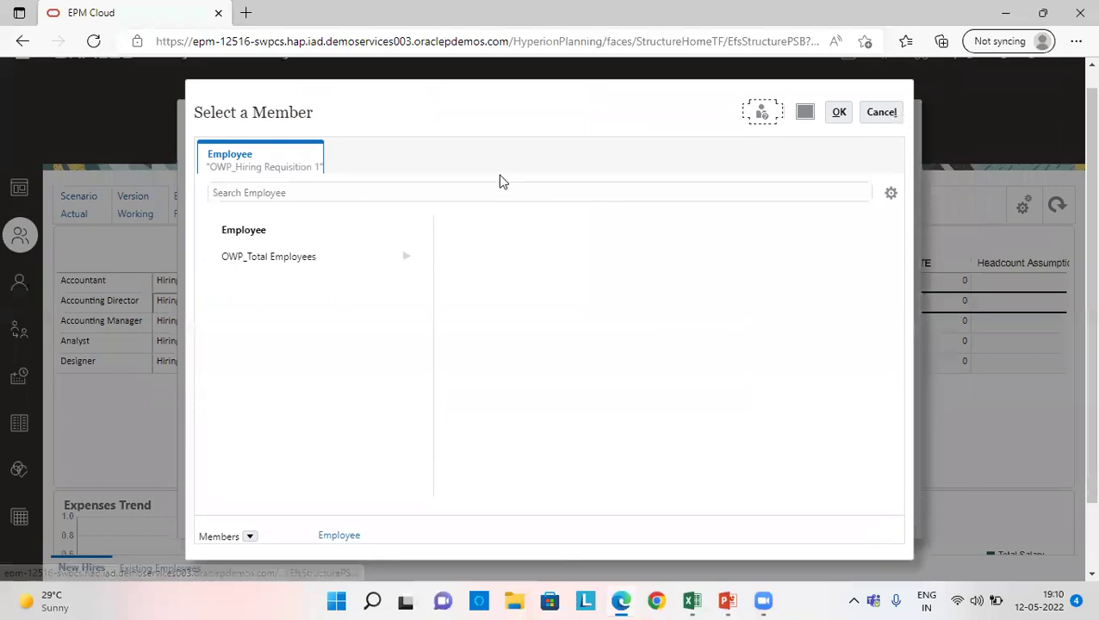
click(404, 256)
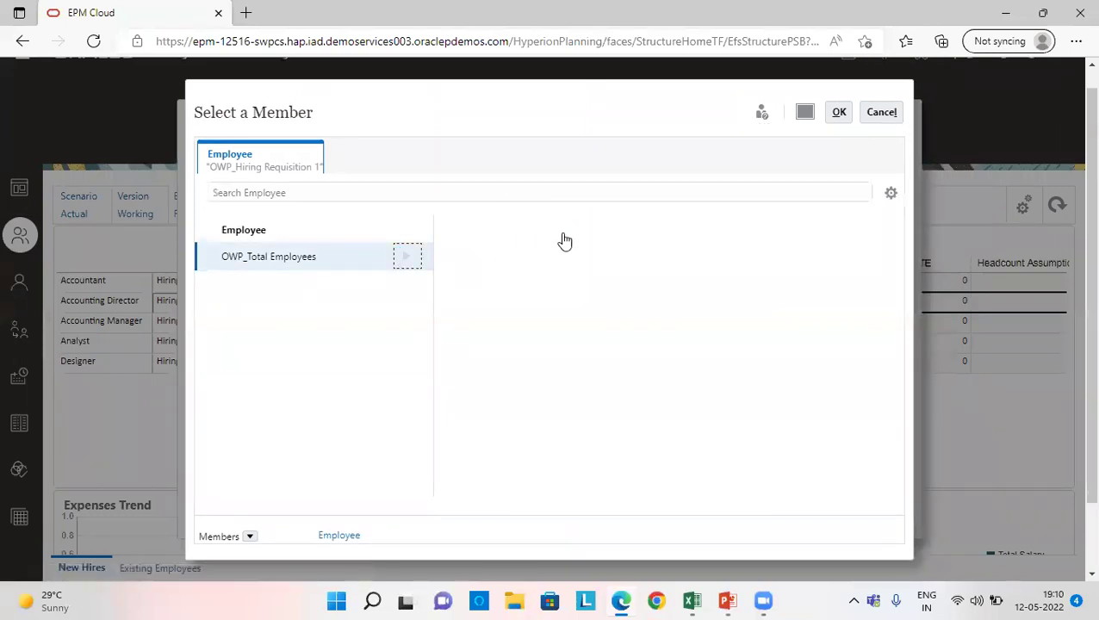
click(646, 256)
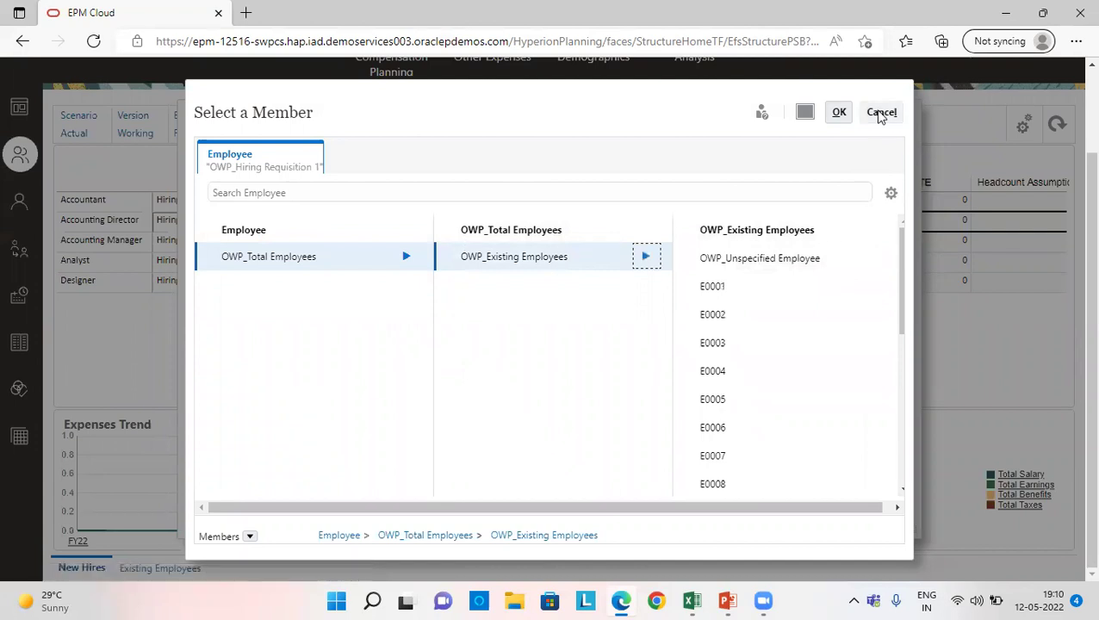
click(880, 115)
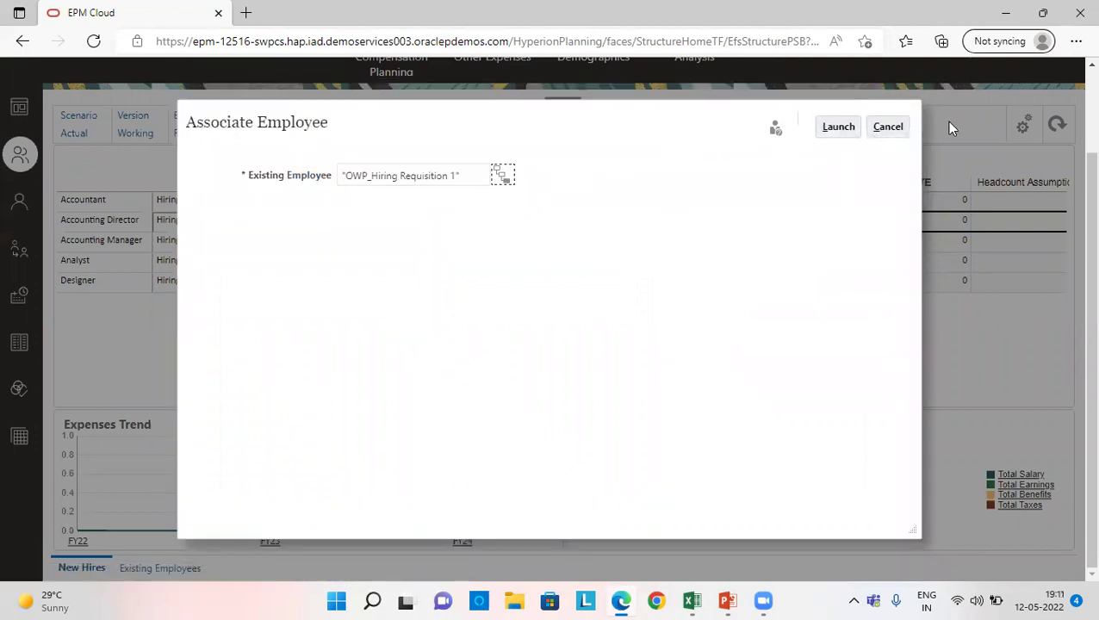
click(891, 129)
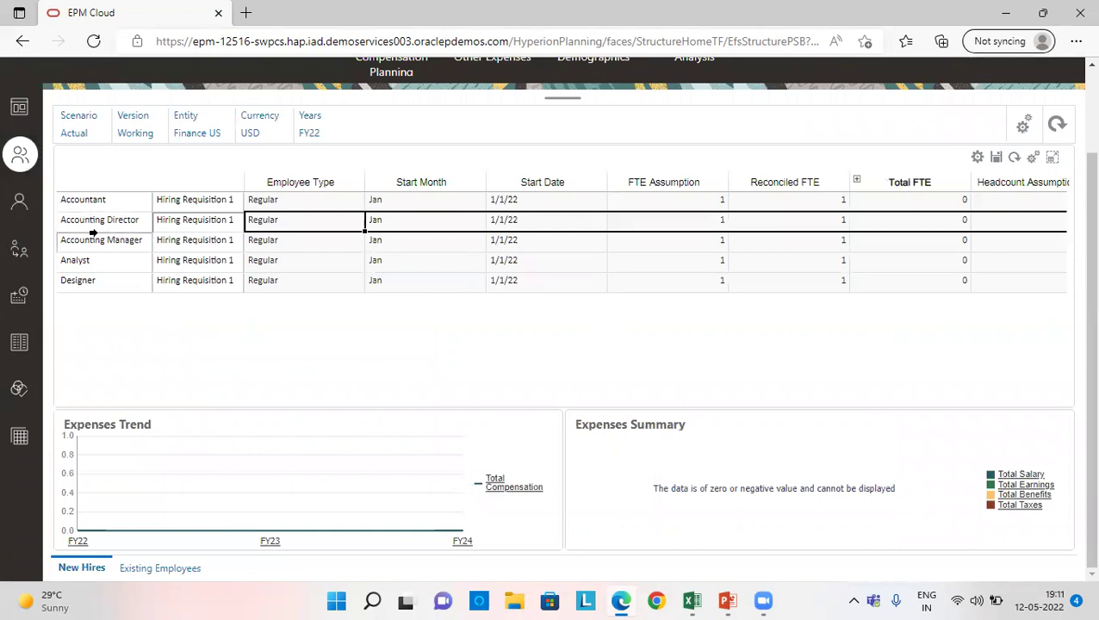
Open the employee details page and display the Analyst job for the fifth named employee in the list.
click(25, 201)
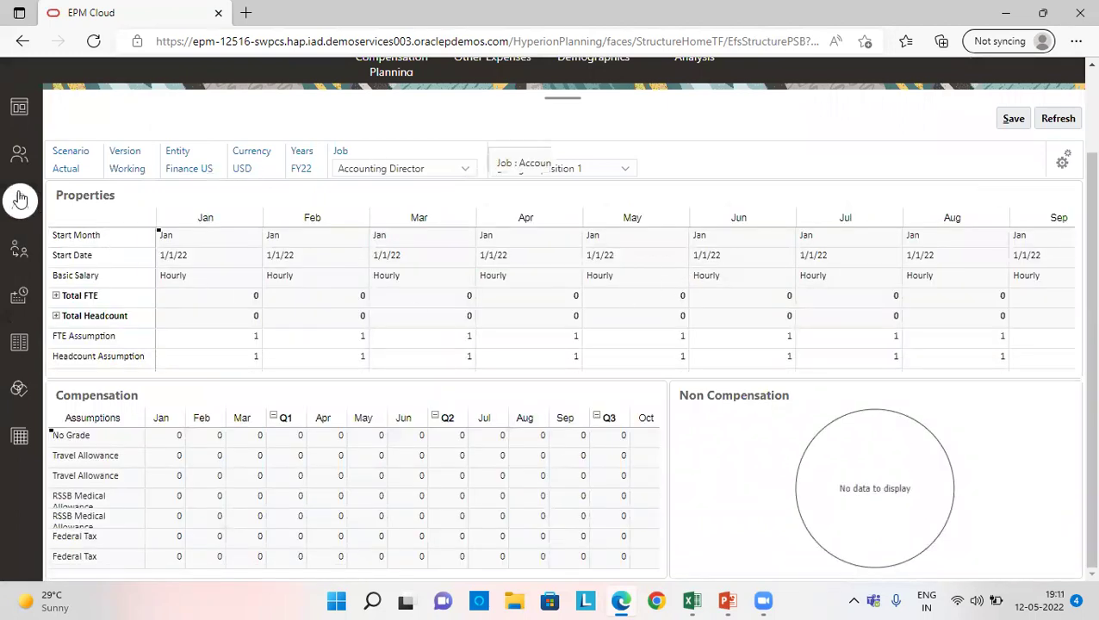
click(352, 169)
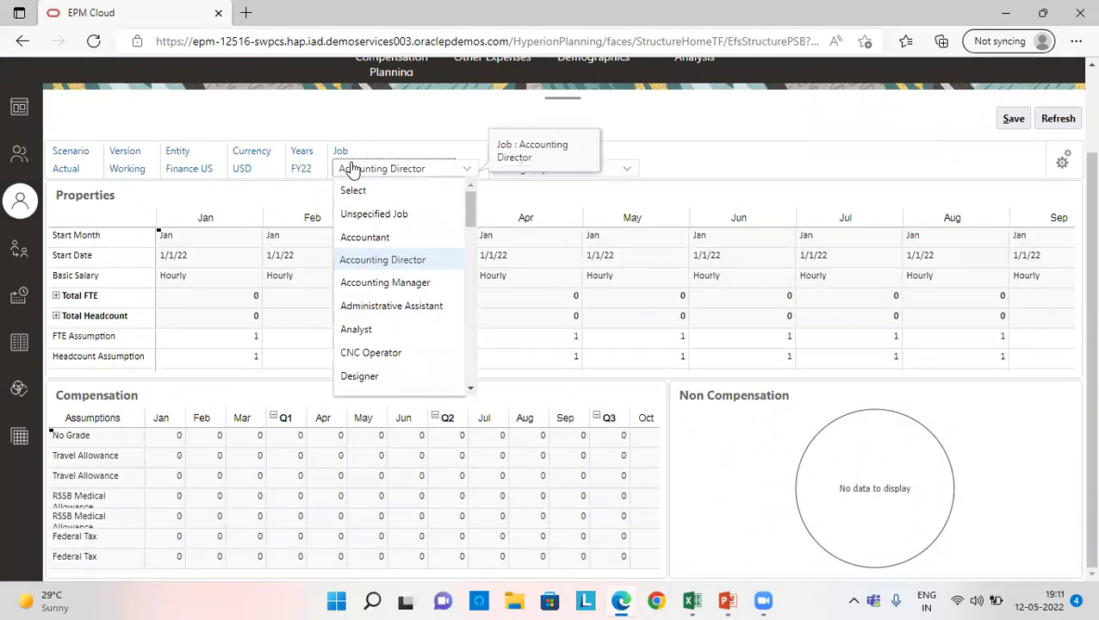
click(381, 330)
click(551, 172)
scroll(541, 267, up, 5)
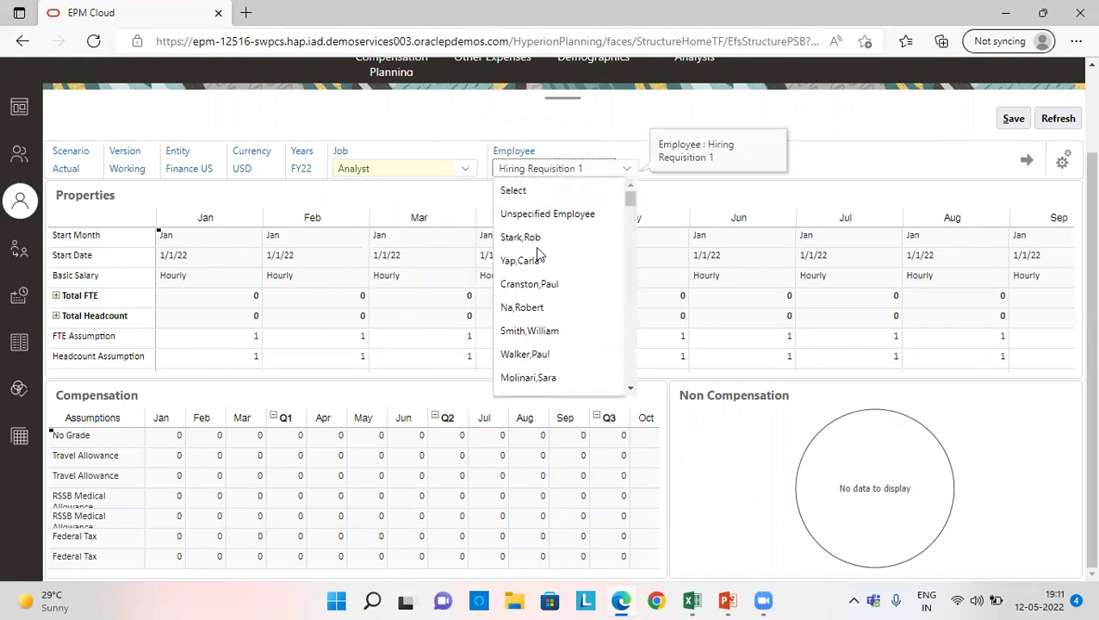
click(529, 331)
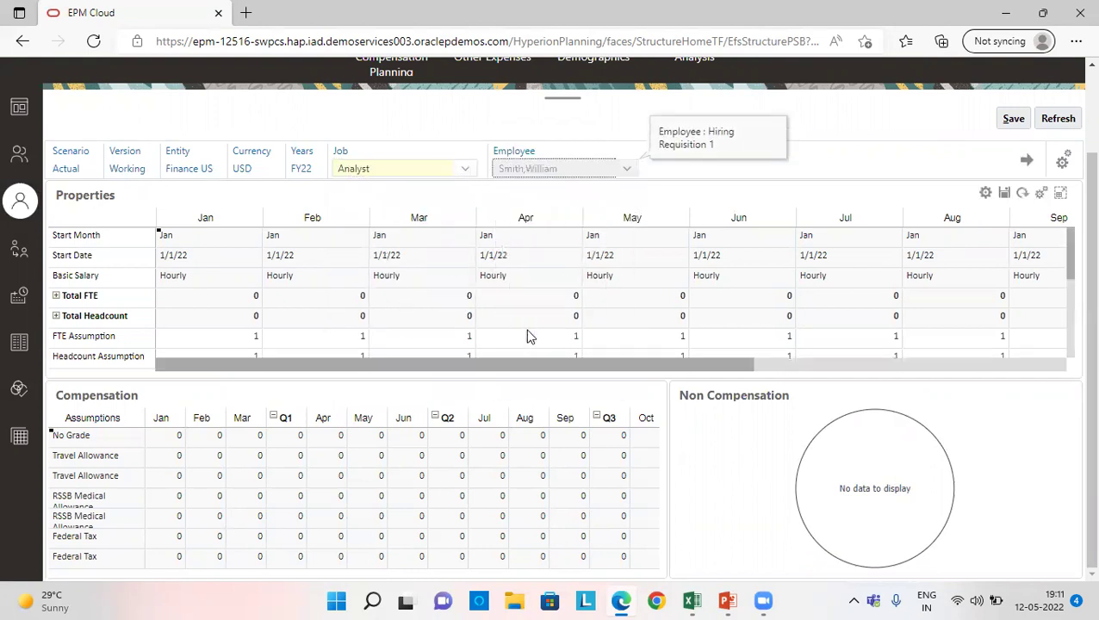
click(1026, 160)
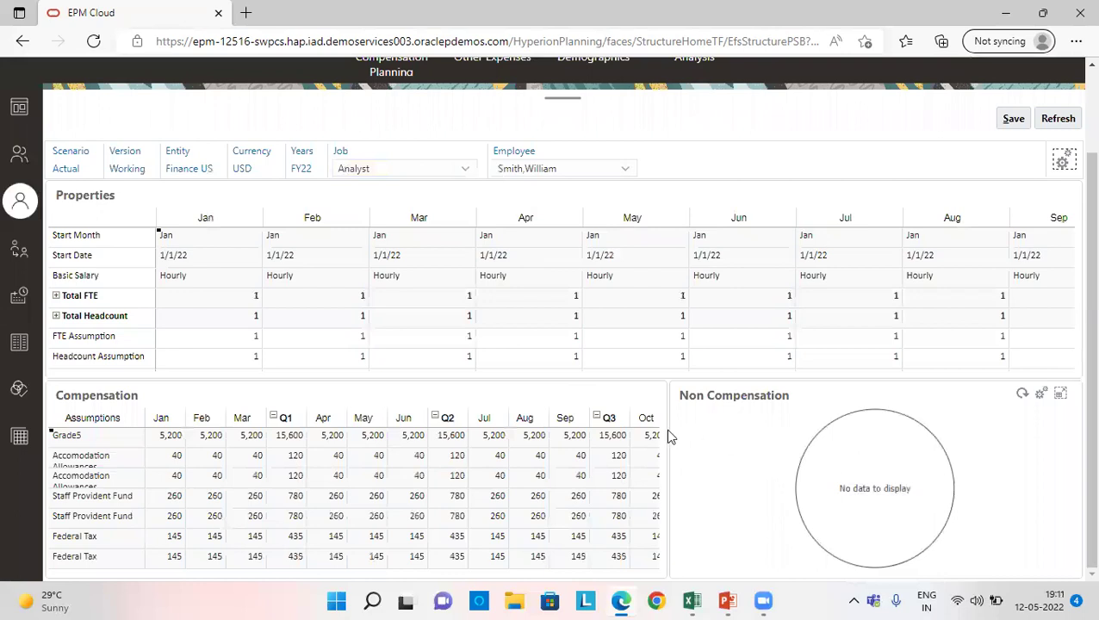
Enlarge the Compensation grid and examine the Grade5 salary row through to its year total.
click(645, 396)
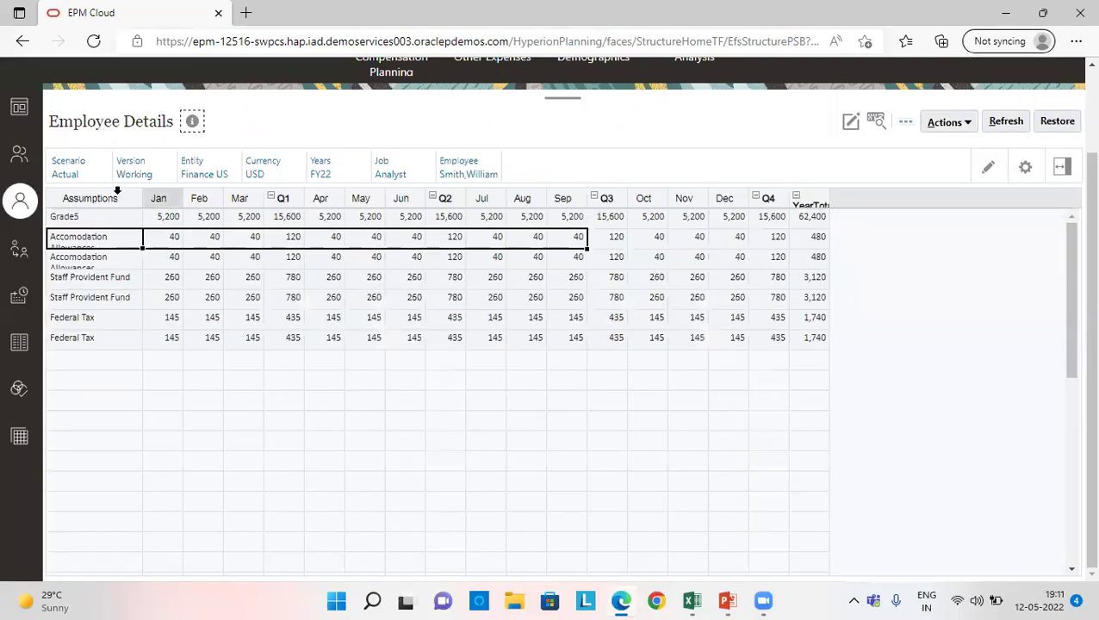
click(94, 219)
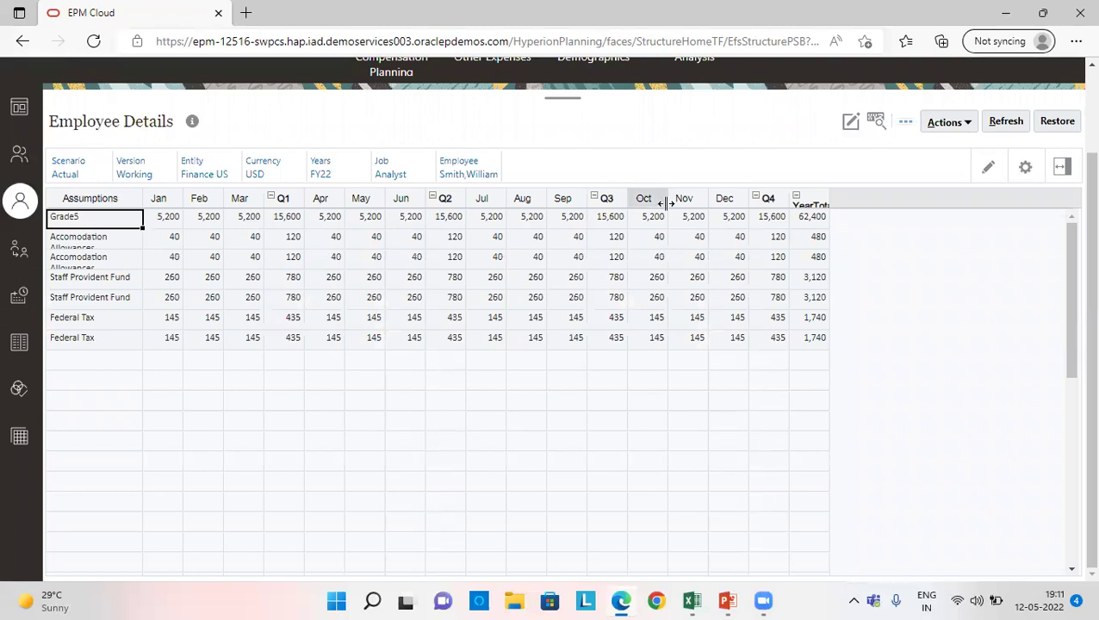
click(813, 220)
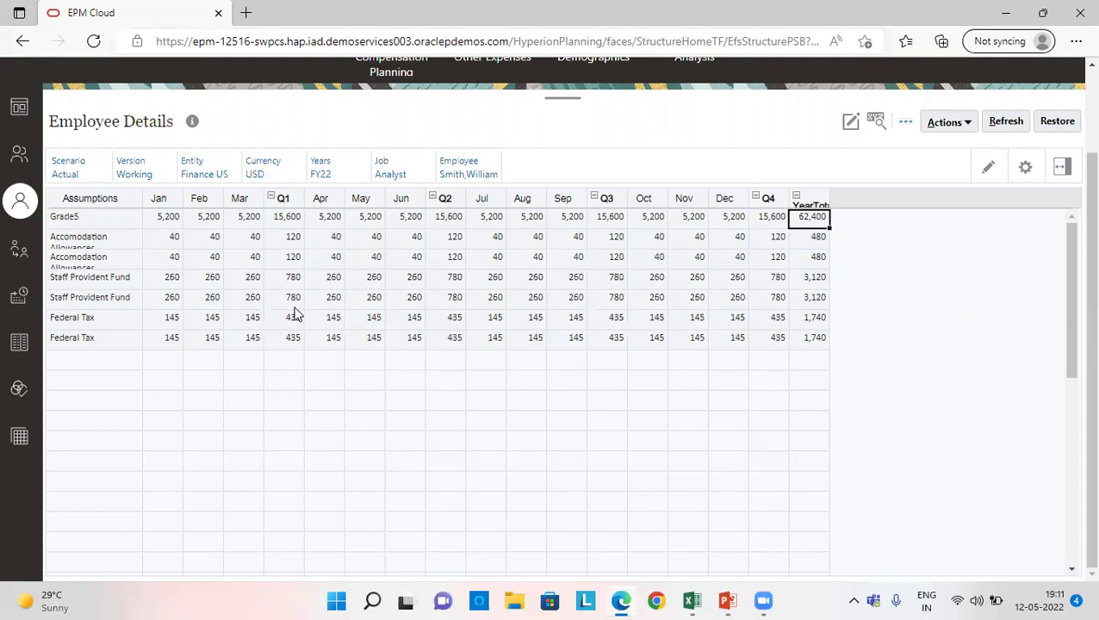
Export the compensation form to Smart View and open the downloaded .svlnk file in Excel.
click(967, 125)
click(855, 355)
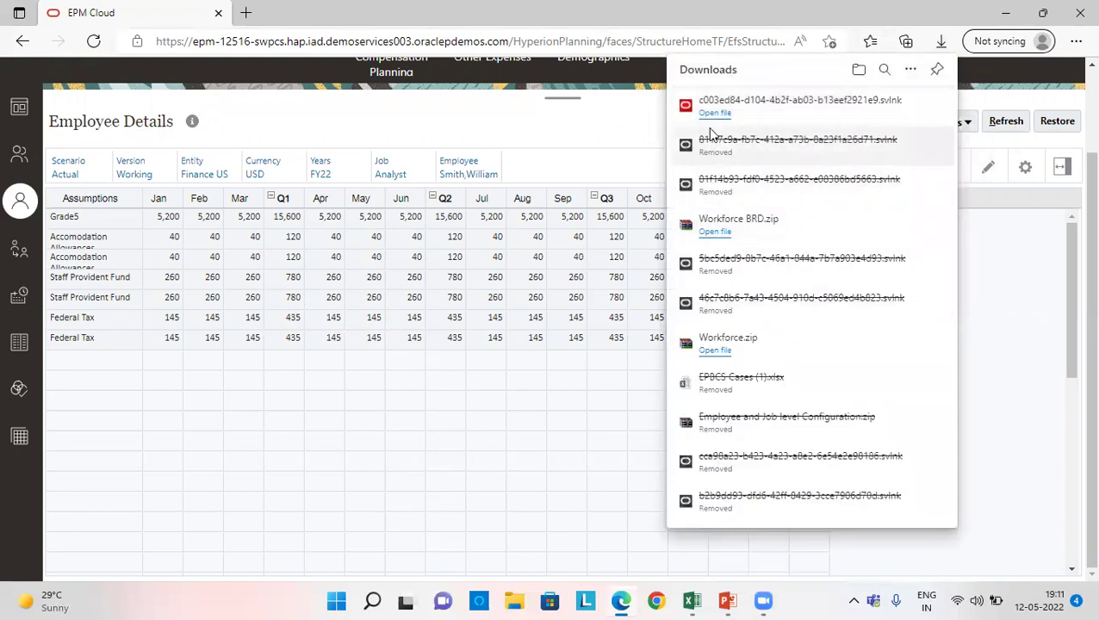
click(713, 114)
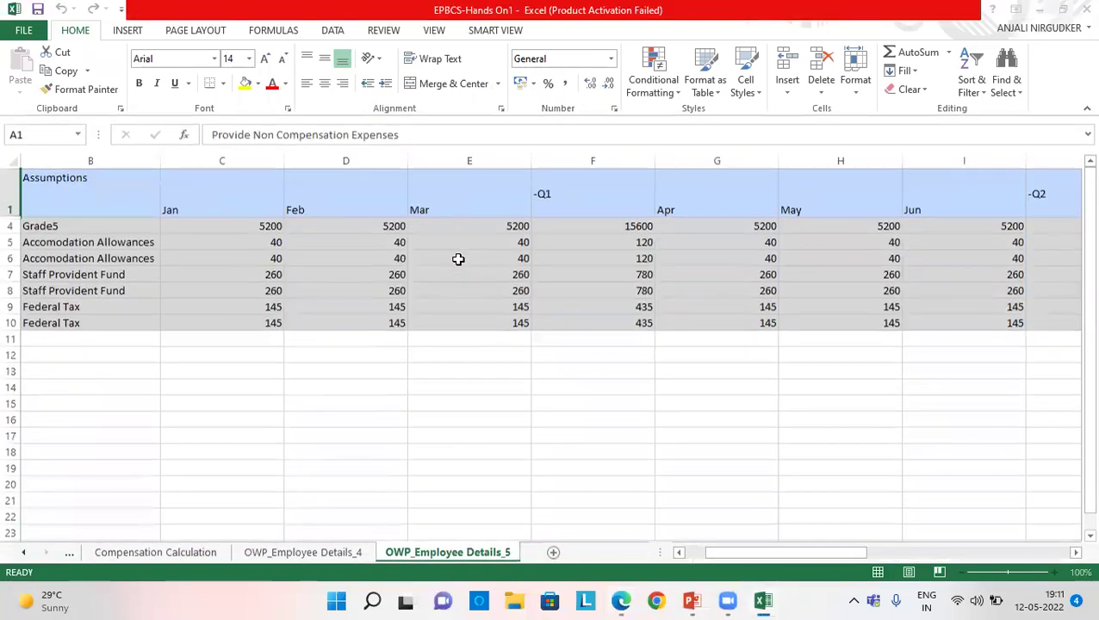
Read the Grade5 row in the OWP_Employee Details_5 sheet from the first months across to YearTotal.
click(241, 405)
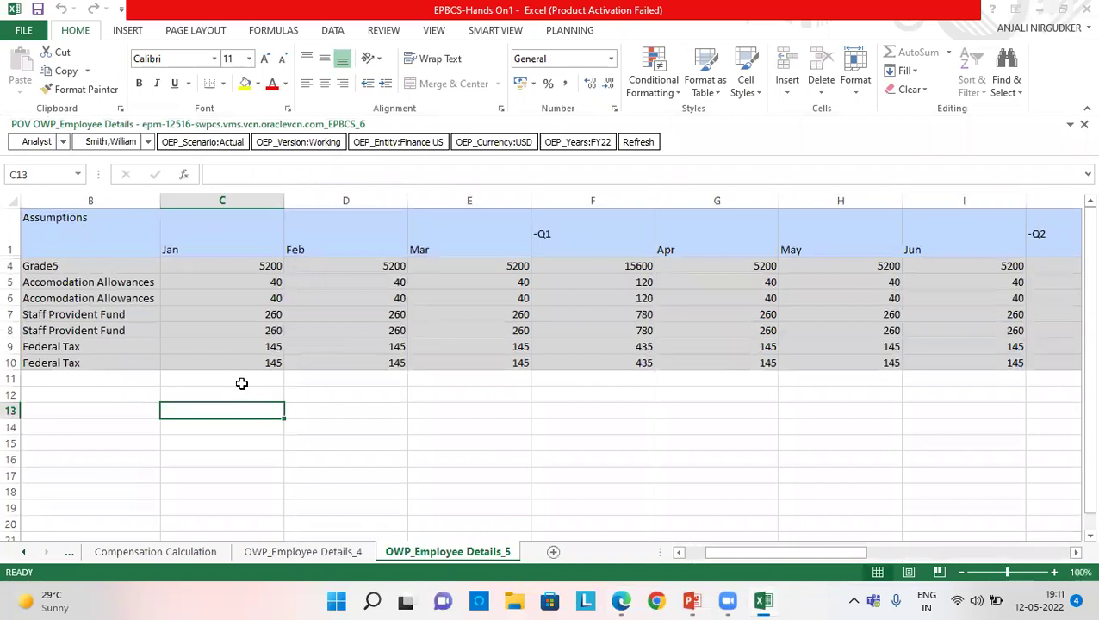
key(Up)
key(Up)
key(Up)
key(Up)
key(Up)
key(Up)
key(Up)
key(Up)
key(Up)
key(Right)
key(Right)
key(Right)
key(Right)
key(Right)
key(Right)
key(Right)
key(Right)
key(Right)
key(Right)
key(Right)
key(Right)
key(Right)
key(Right)
key(Right)
key(Right)
key(Right)
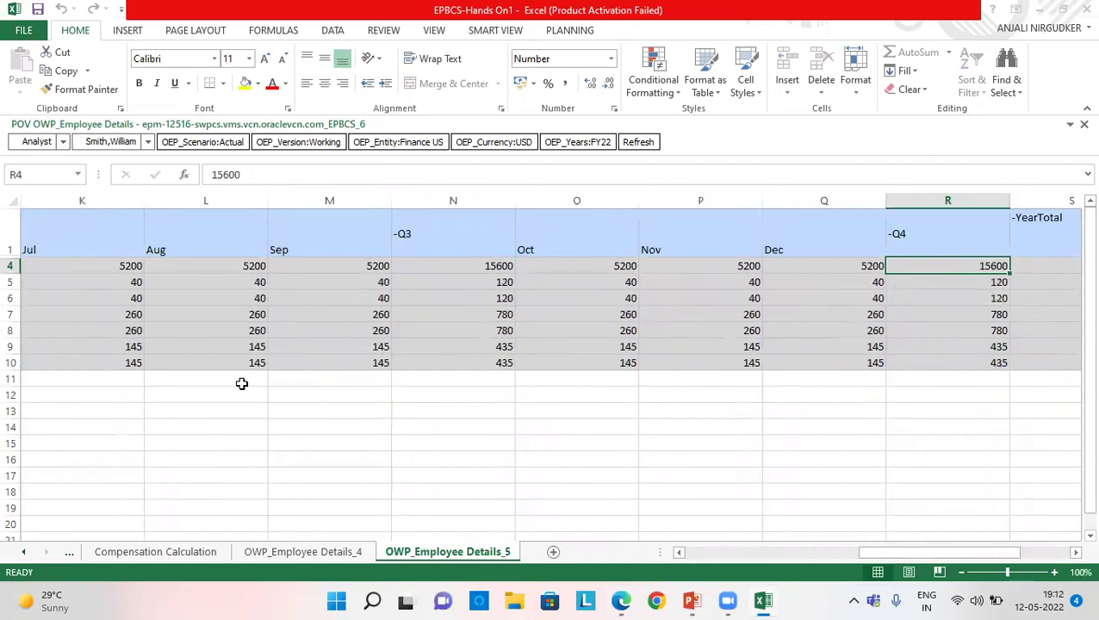
key(Right)
key(Right)
key(Left)
key(Left)
key(Left)
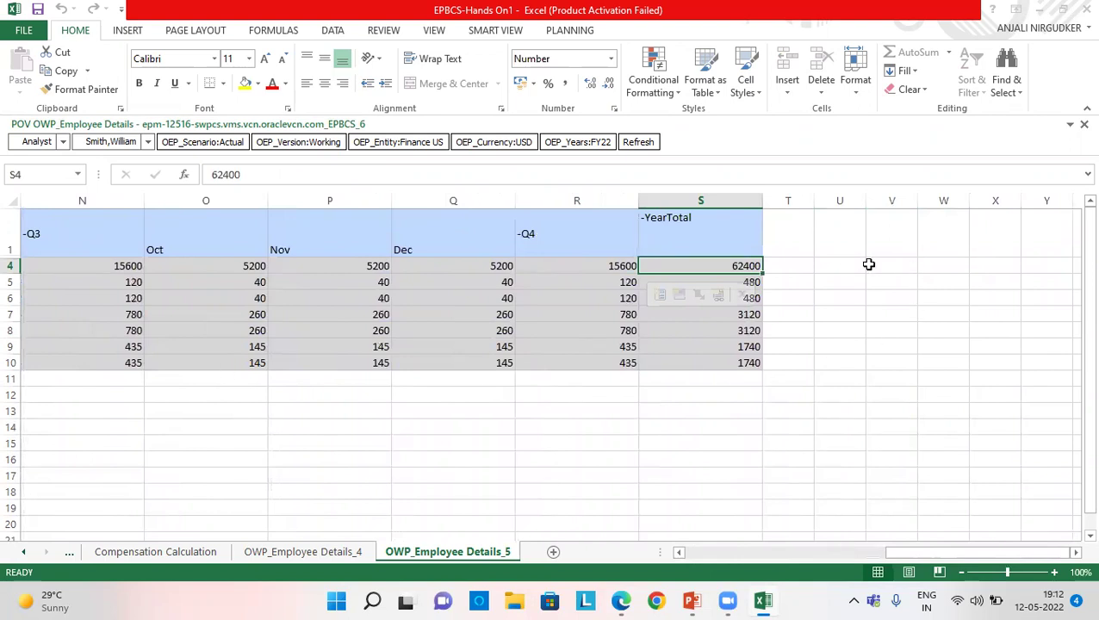
Enter 30 in cell U4 beside the Grade5 YearTotal and label it "rate" in T4.
click(841, 262)
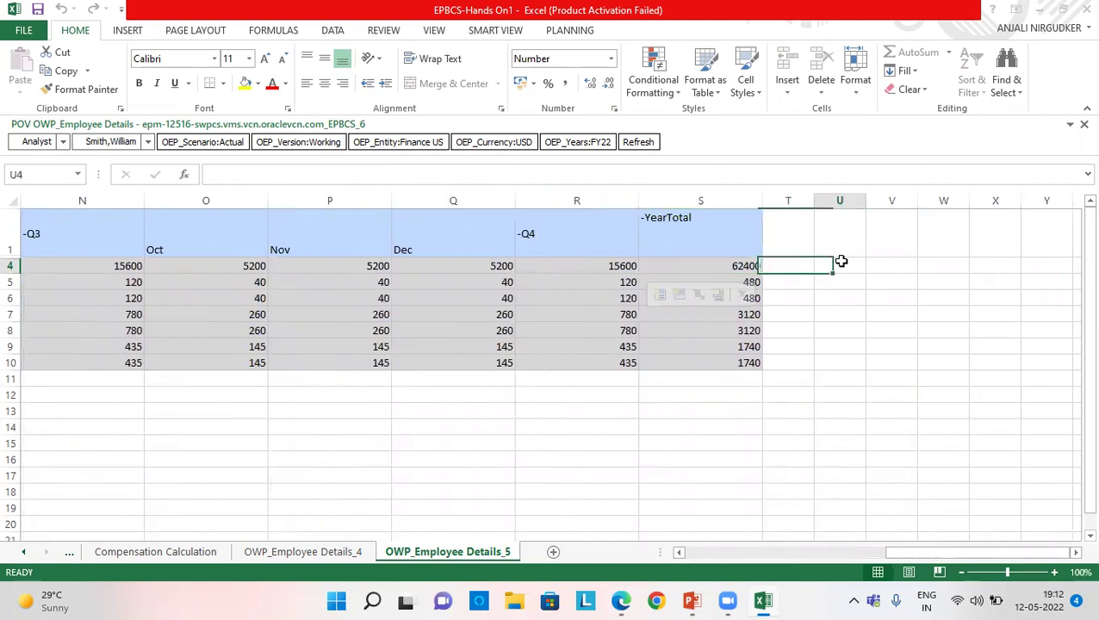
text(30)
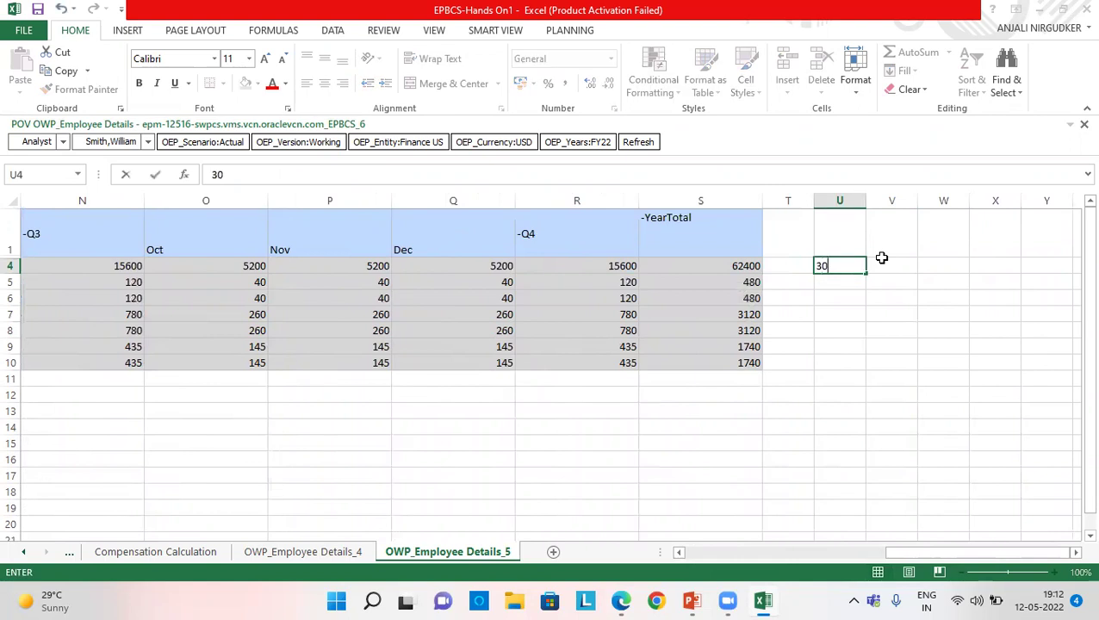
key(Return)
key(Up)
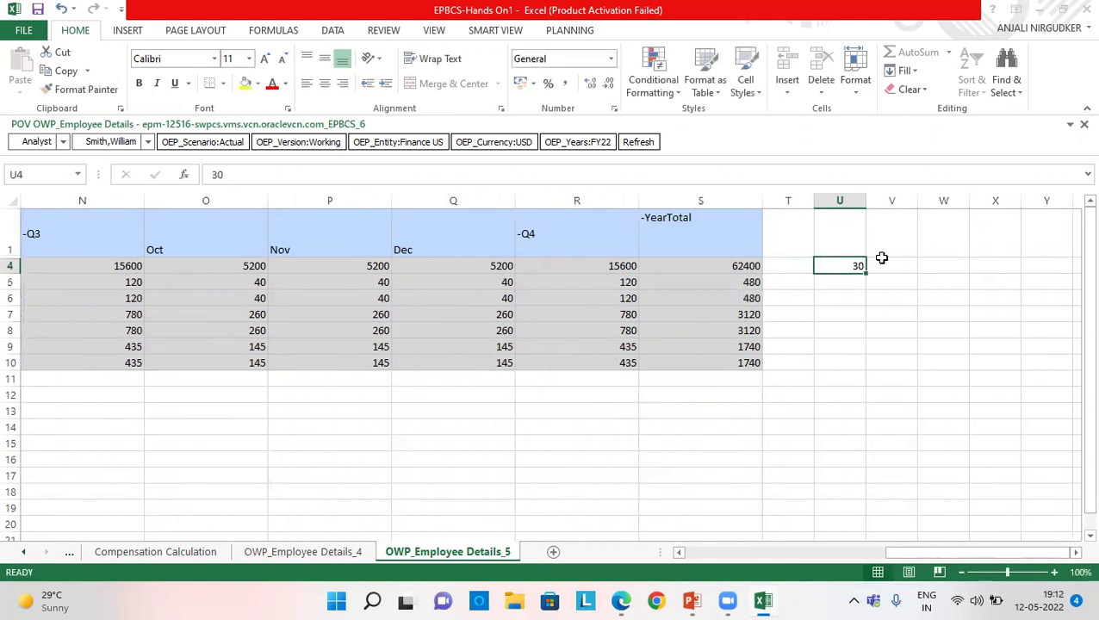
key(Down)
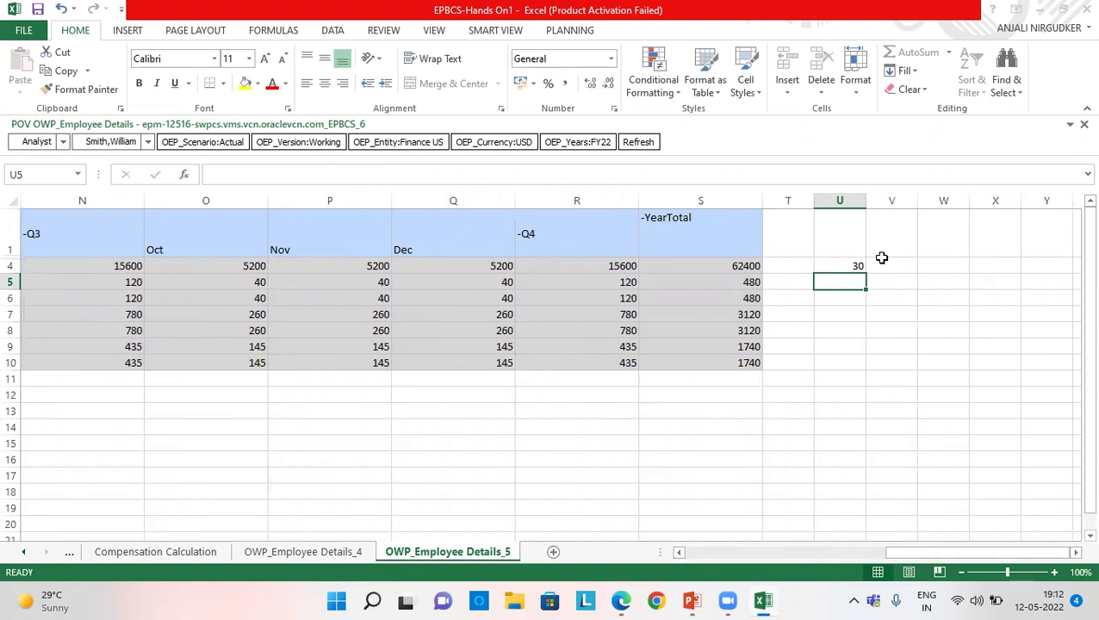
key(Up)
click(882, 262)
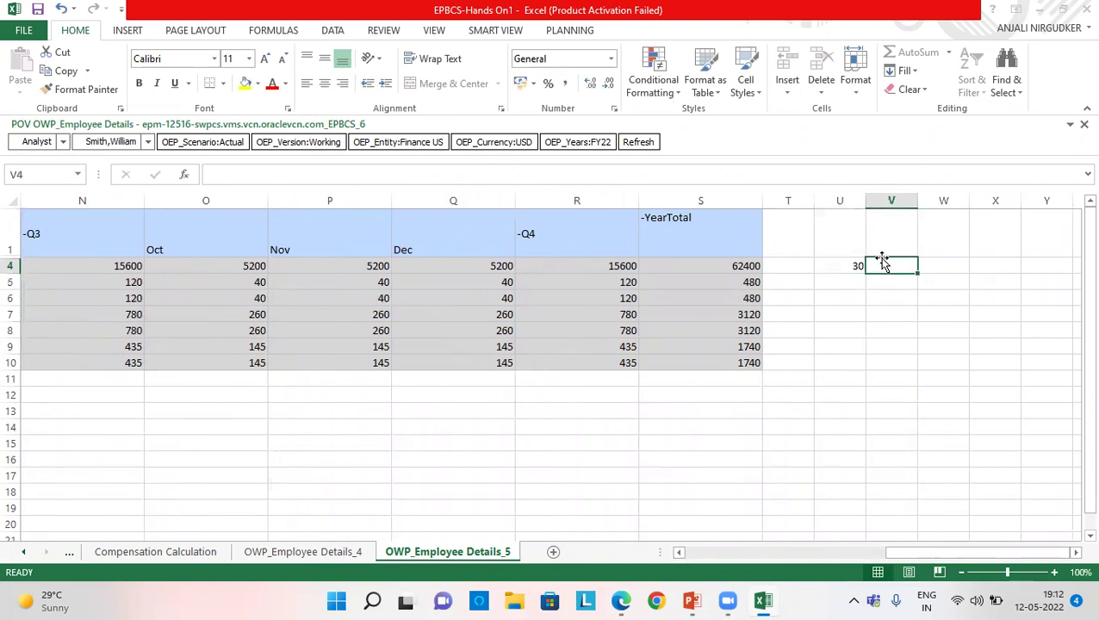
key(Left)
key(Left)
text(rate)
key(Return)
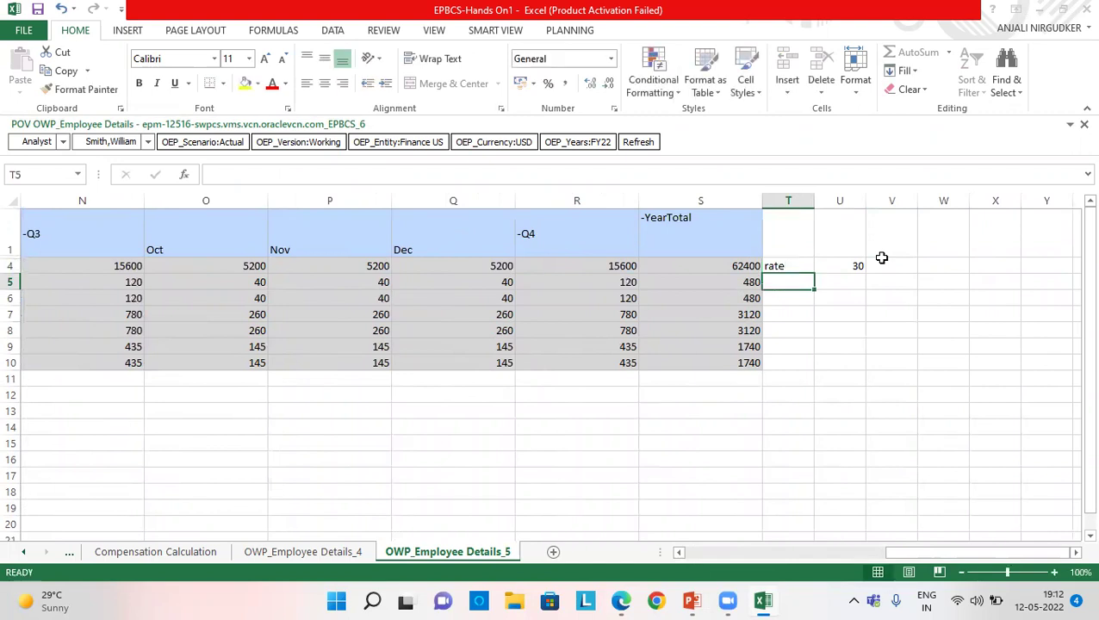
Add the label "no of weeks" in T5 with the value 52 in U5.
text(no o)
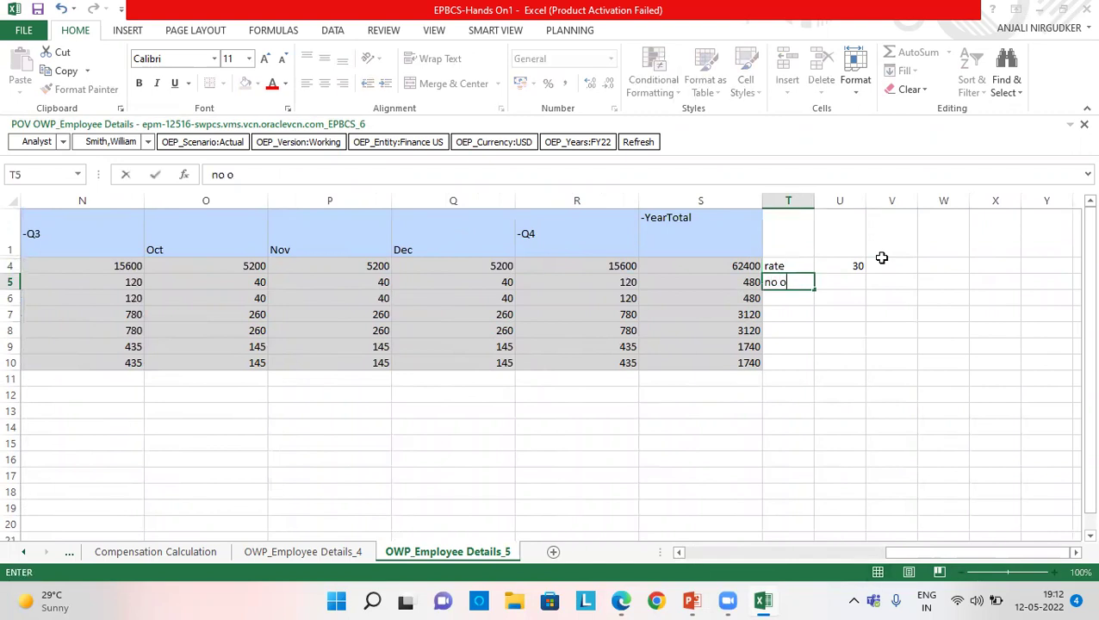
text(f weeks)
key(Tab)
text(52)
key(Return)
key(Left)
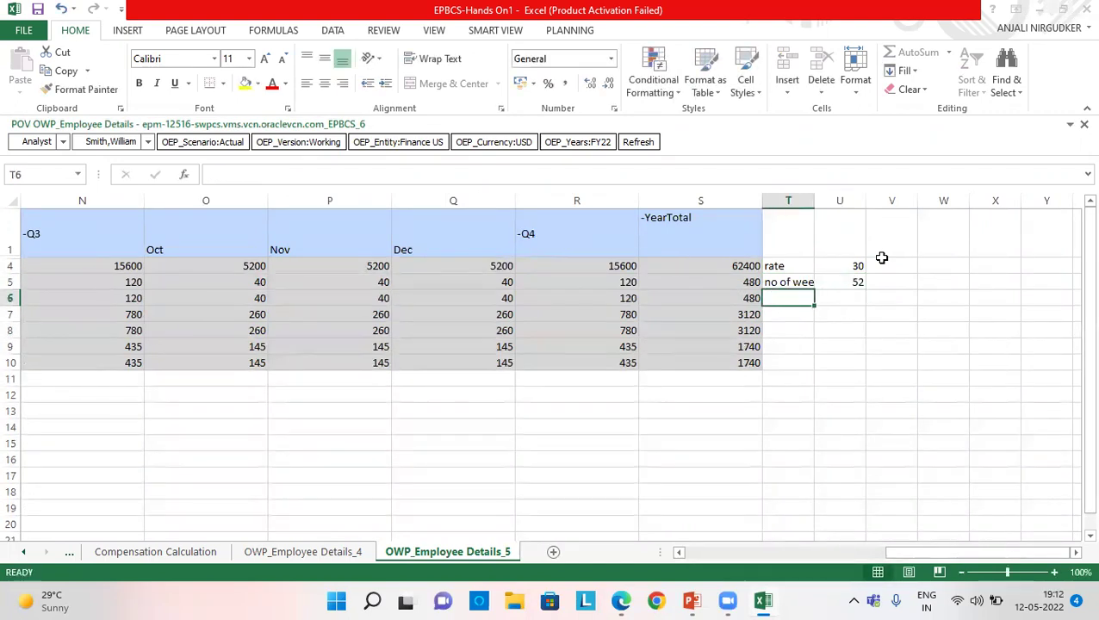
Add the label "hours per week" in T6 with the value 40 in U6.
text(h)
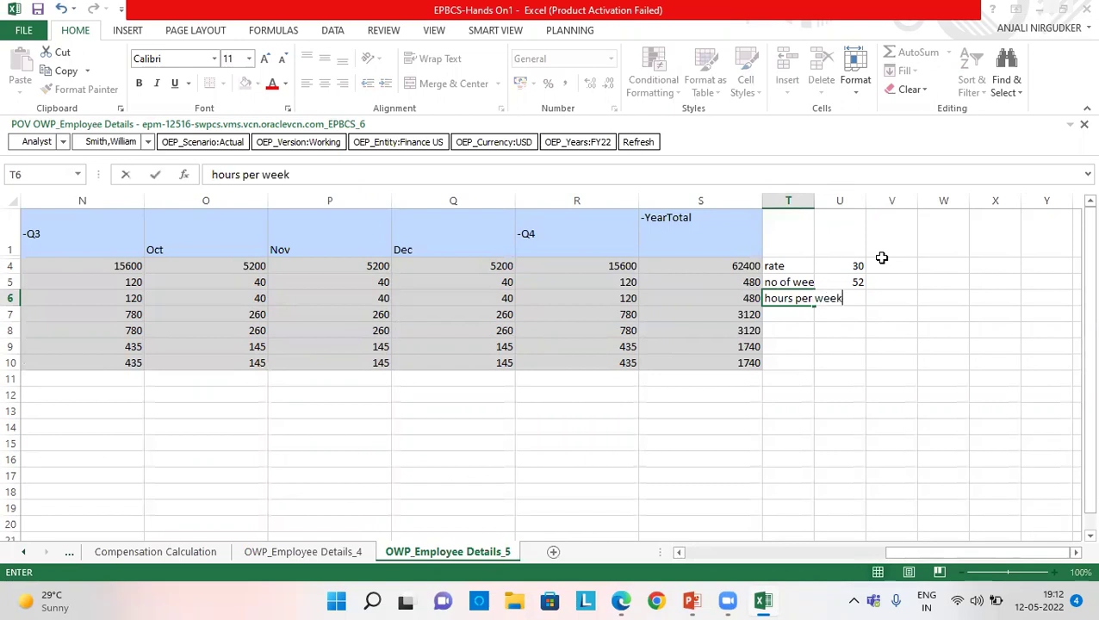
text(ours per week)
key(Tab)
text(40)
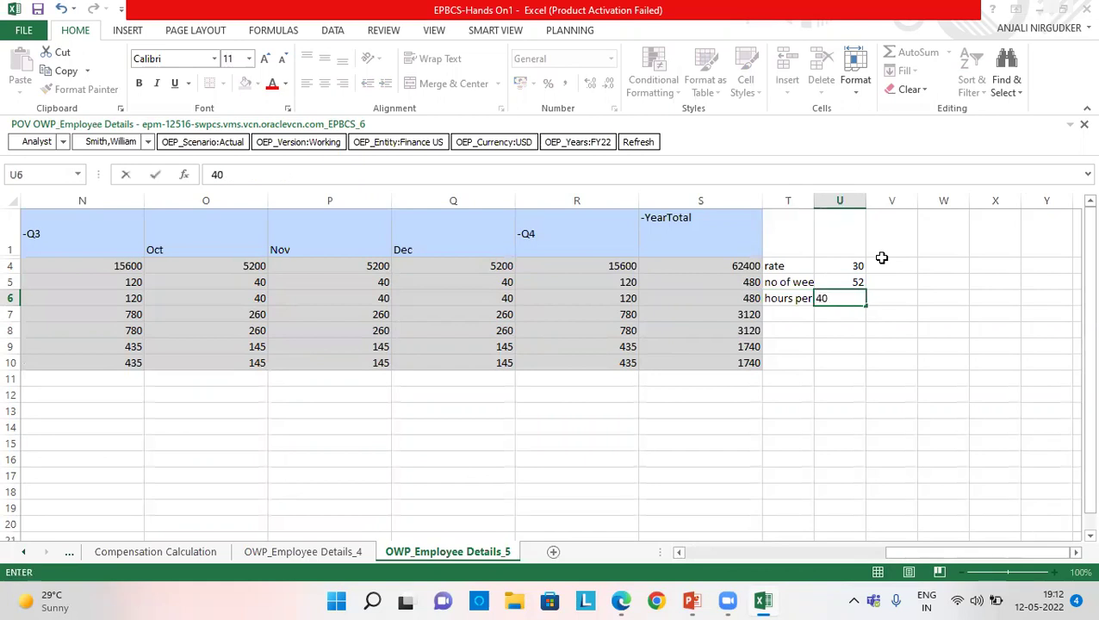
key(Return)
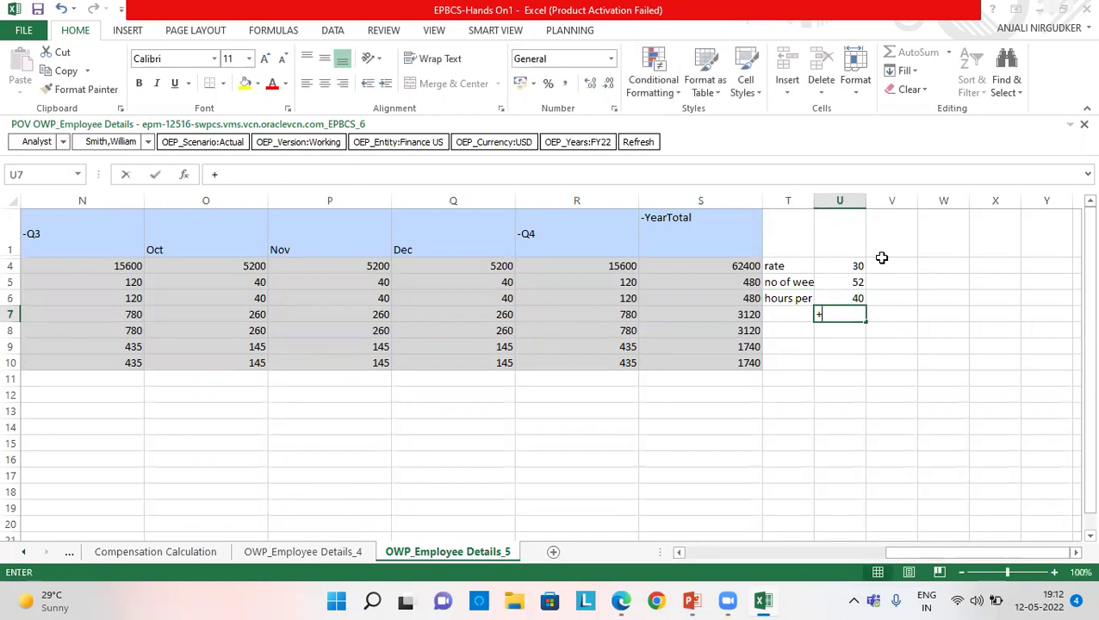
Calculate the annual salary in U7 by multiplying the rate, number of weeks and hours per week in U4, U5 and U6.
text(+)
key(Up)
key(Up)
key(Up)
text(*)
key(Up)
key(Up)
text(*)
key(Up)
key(Return)
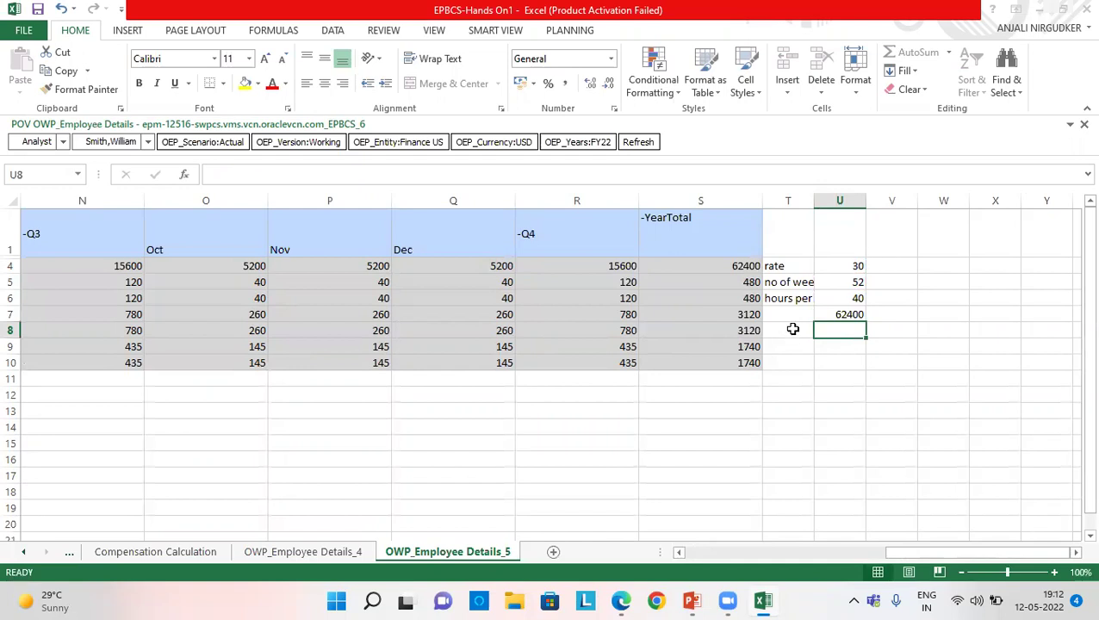
Return to the Assumptions column and examine the Accomodation Allowances, Staff Provident Fund and Federal Tax rows.
key(Up)
key(Up)
key(Up)
key(Left)
key(Left)
key(Left)
key(Left)
key(Left)
key(Left)
key(Left)
key(Left)
key(Left)
key(Left)
key(Left)
key(Left)
key(Left)
key(Left)
key(Left)
key(Left)
key(Left)
key(Left)
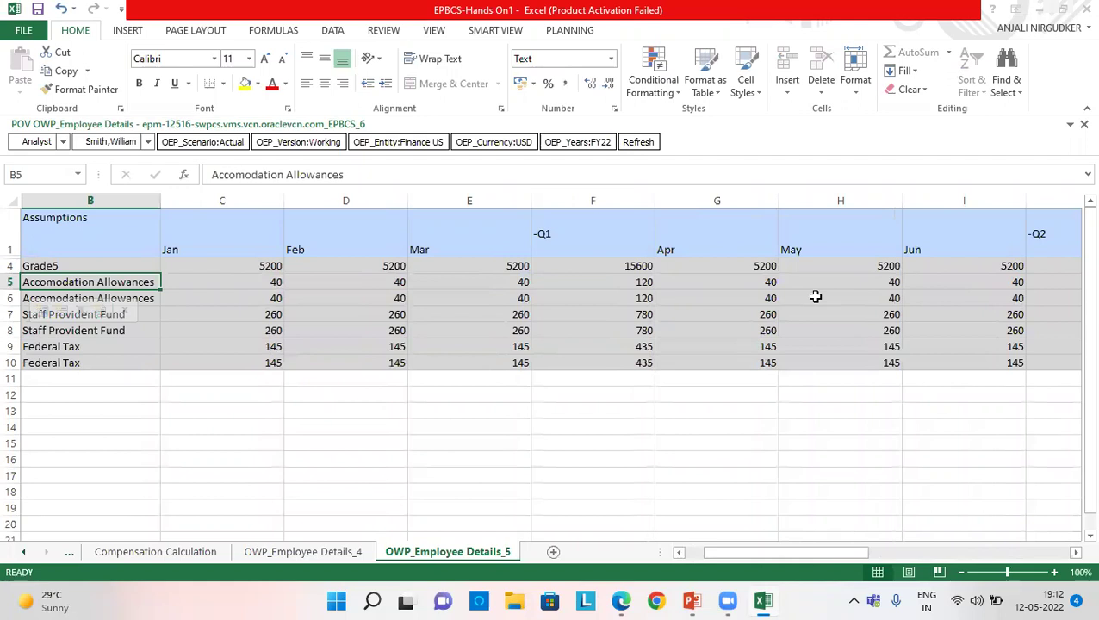
click(87, 331)
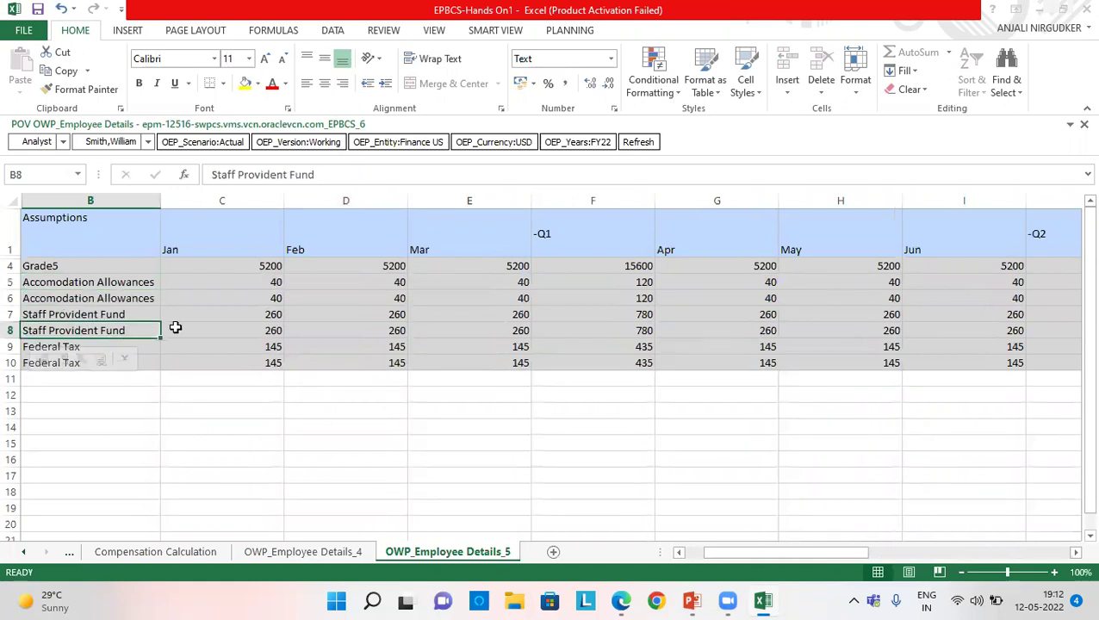
key(Down)
key(Down)
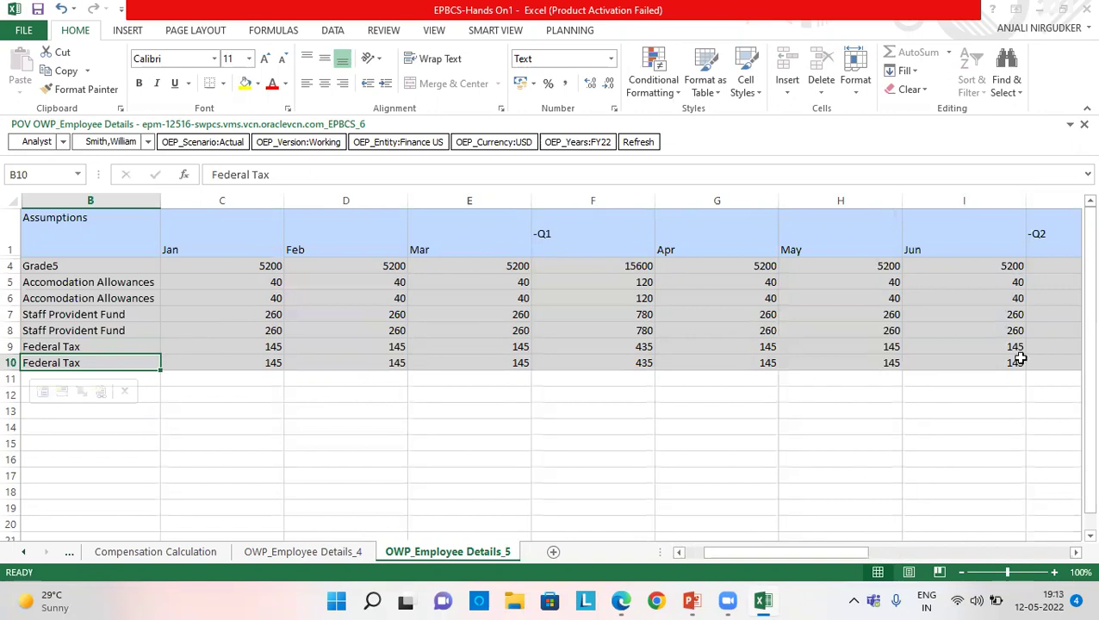
Read the last Federal Tax row across the months and quarters to YearTotal and the manual calculation beside it.
key(Right)
key(Right)
key(Right)
key(Right)
key(Right)
key(Right)
key(Right)
key(Right)
key(Right)
key(Right)
key(Right)
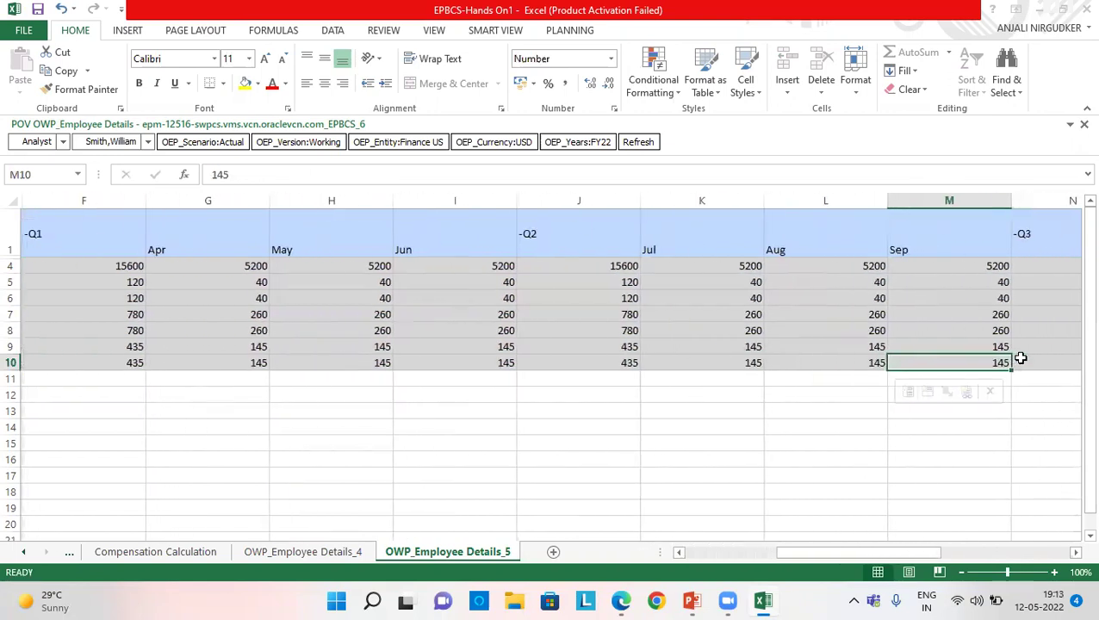
key(Right)
key(Right)
key(Right)
key(Right)
key(Right)
key(Right)
key(Right)
key(Right)
key(Right)
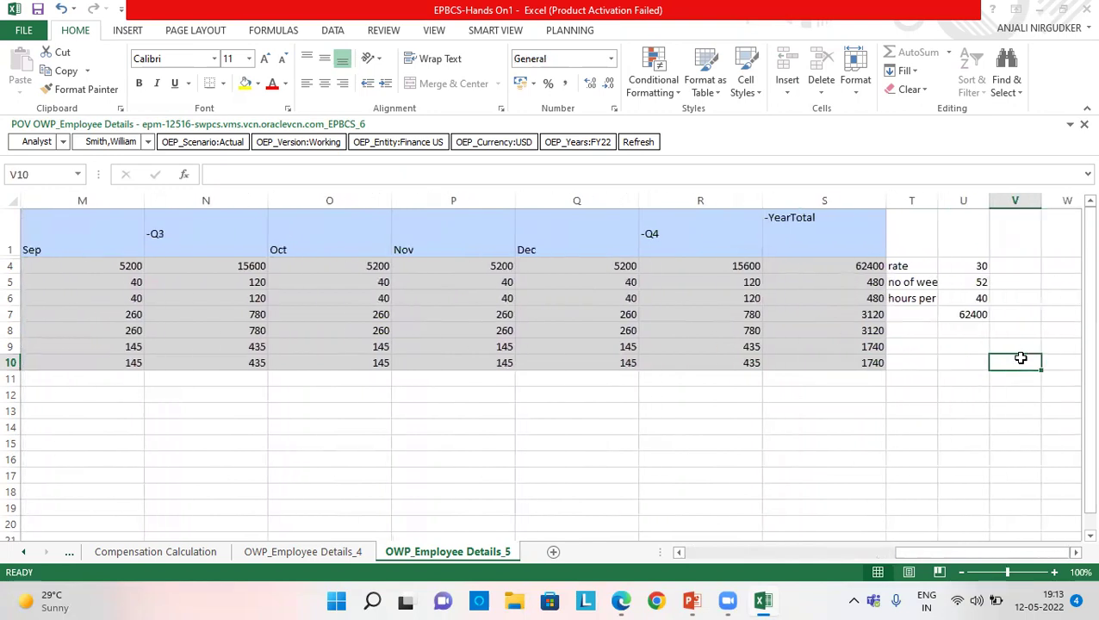
Switch to EPM Cloud in the browser and open Benefits and Taxes in the Workforce configuration.
click(621, 600)
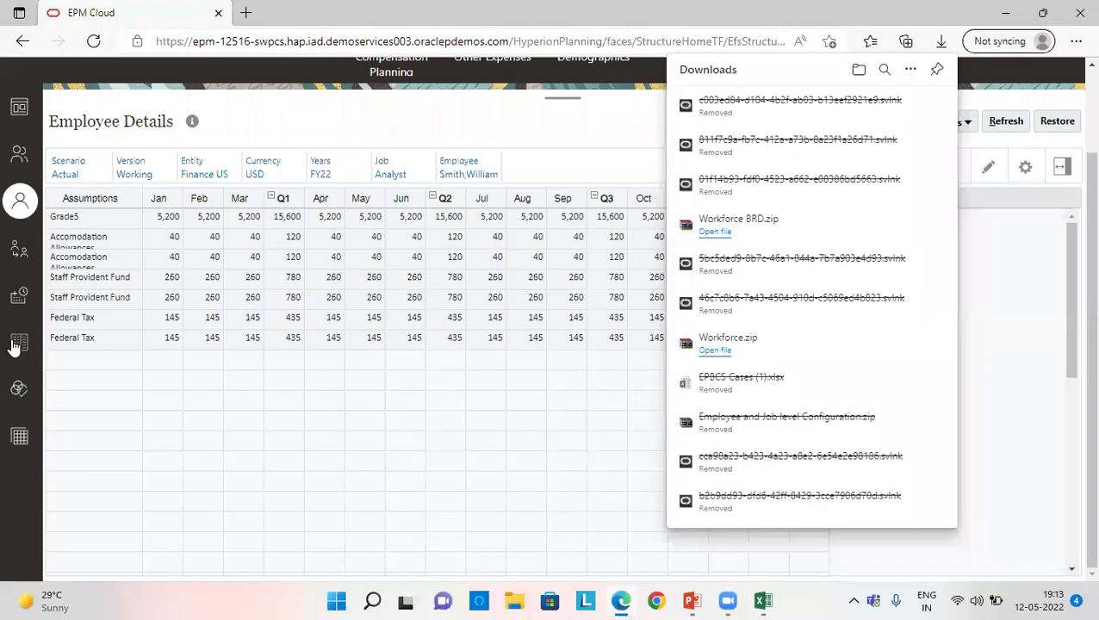
click(908, 30)
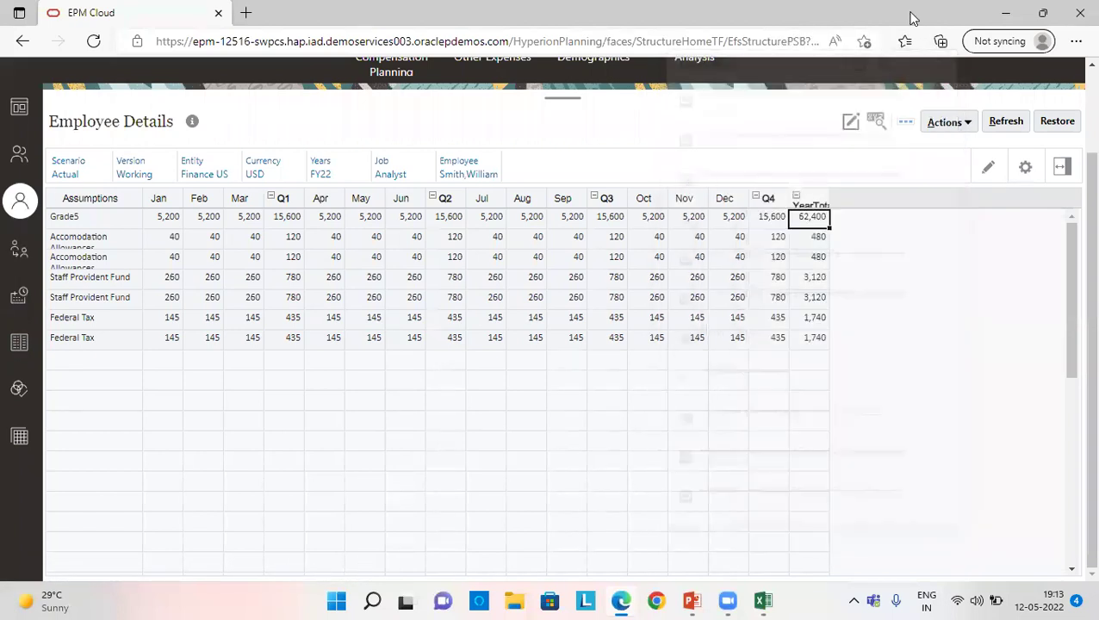
scroll(905, 126, up, 2)
click(846, 77)
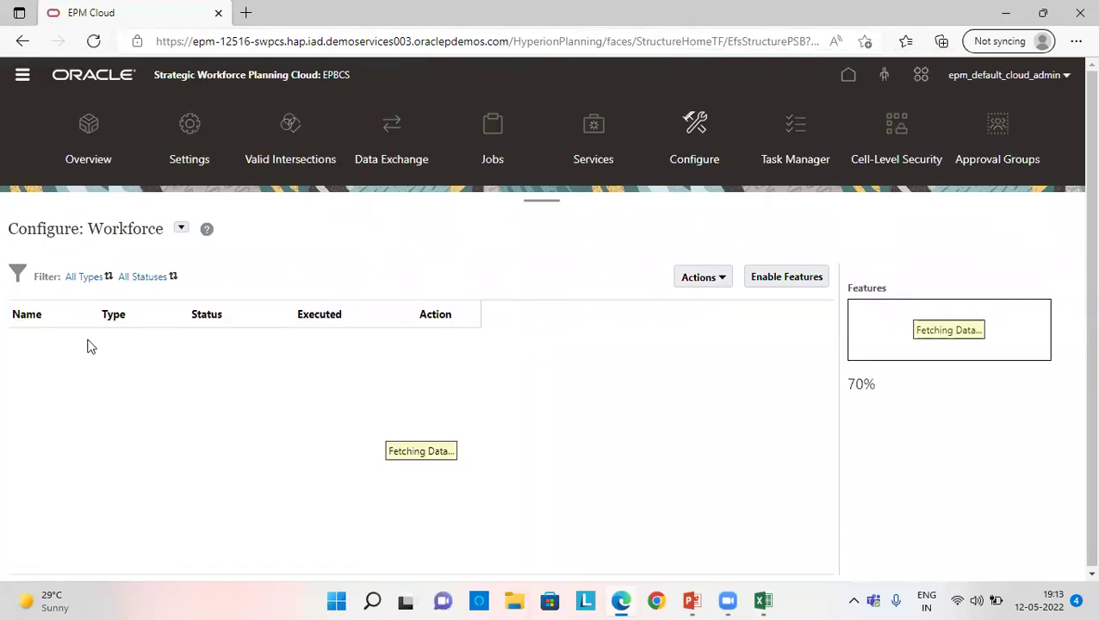
click(48, 505)
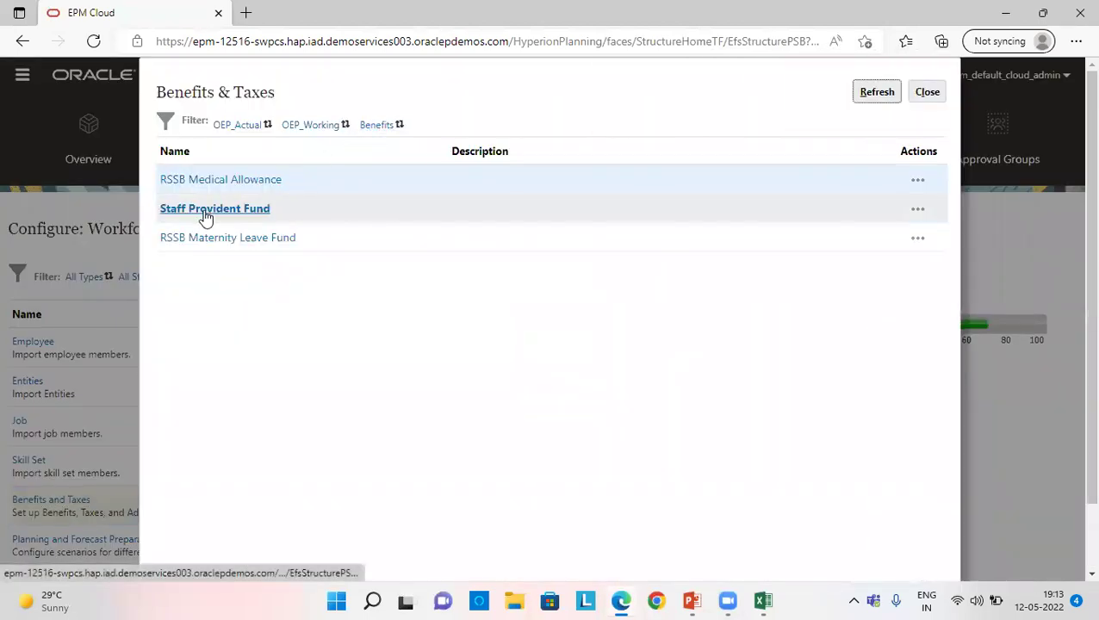
Check the assumption names in the exported Excel sheet, and return to the Benefits & Taxes list in the browser.
key(alt+Tab)
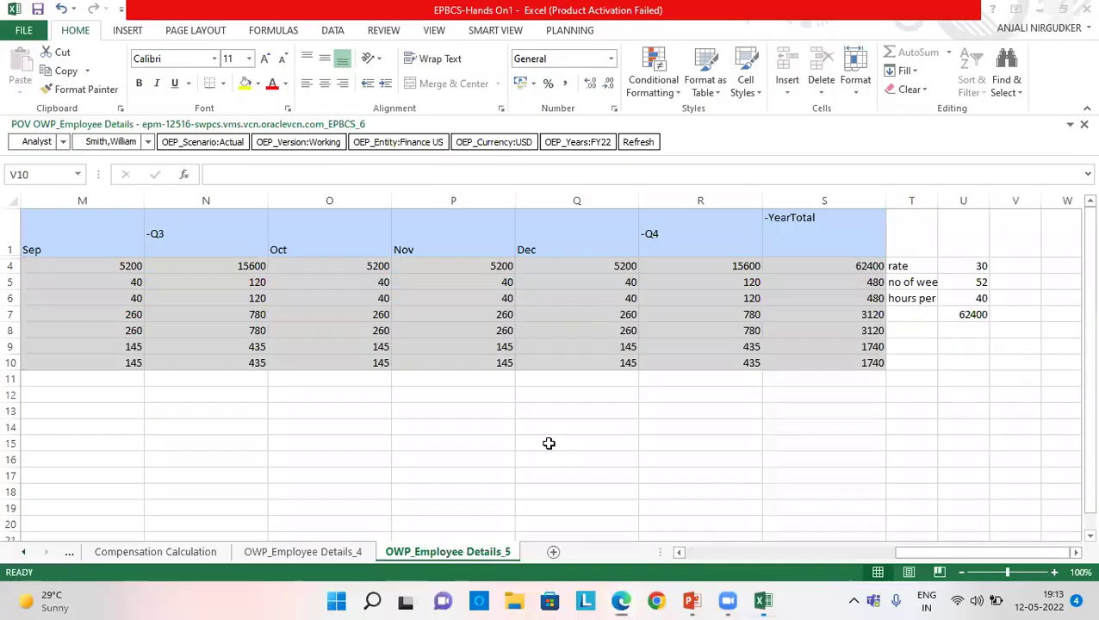
drag(937, 553, 789, 572)
key(alt+Tab)
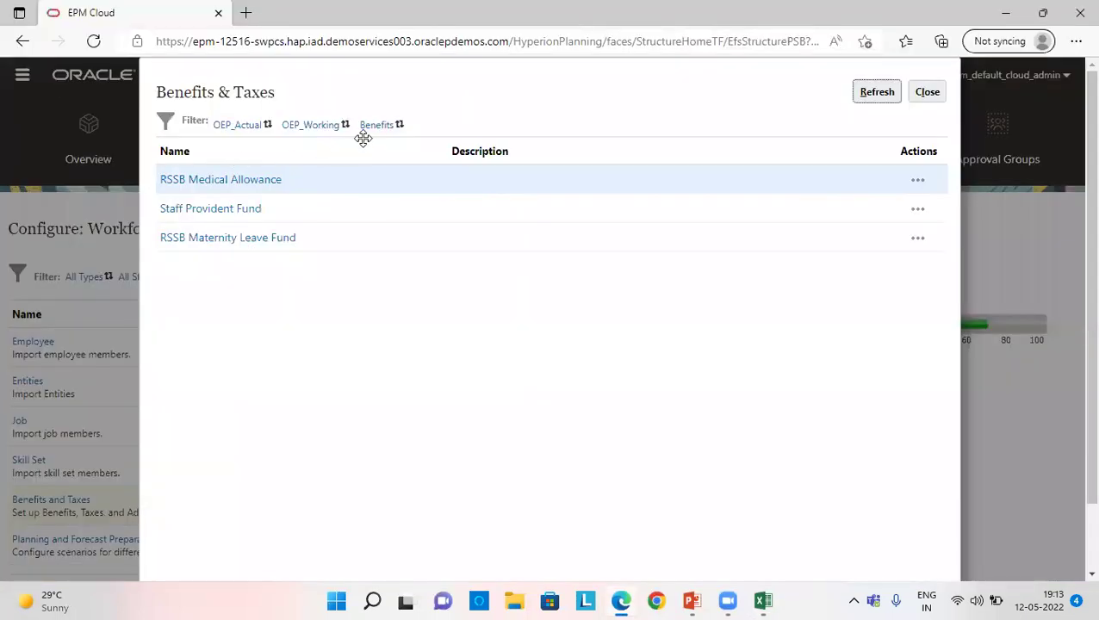
Filter the Benefits & Taxes list to Additional Earnings components, keeping OEP_Actual and OEP_Working.
click(365, 127)
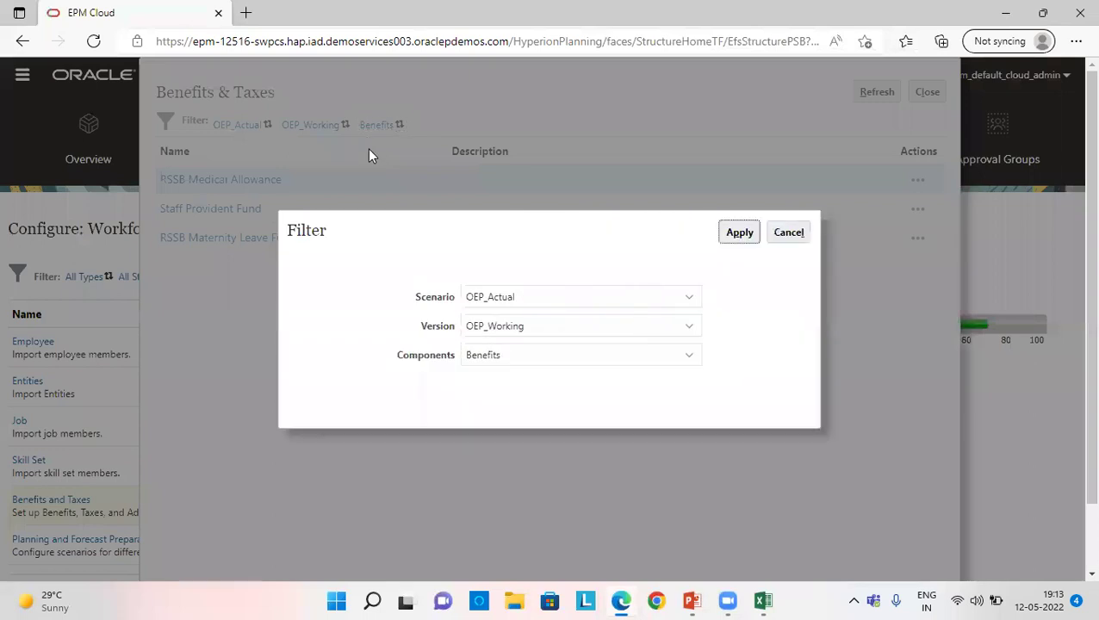
click(511, 351)
click(512, 399)
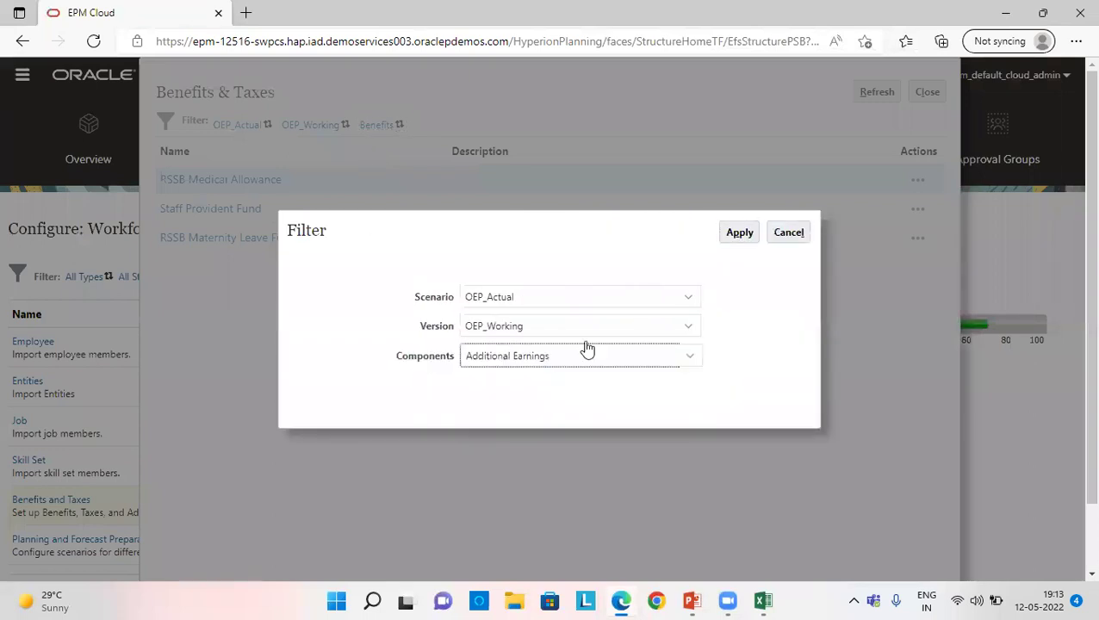
click(737, 234)
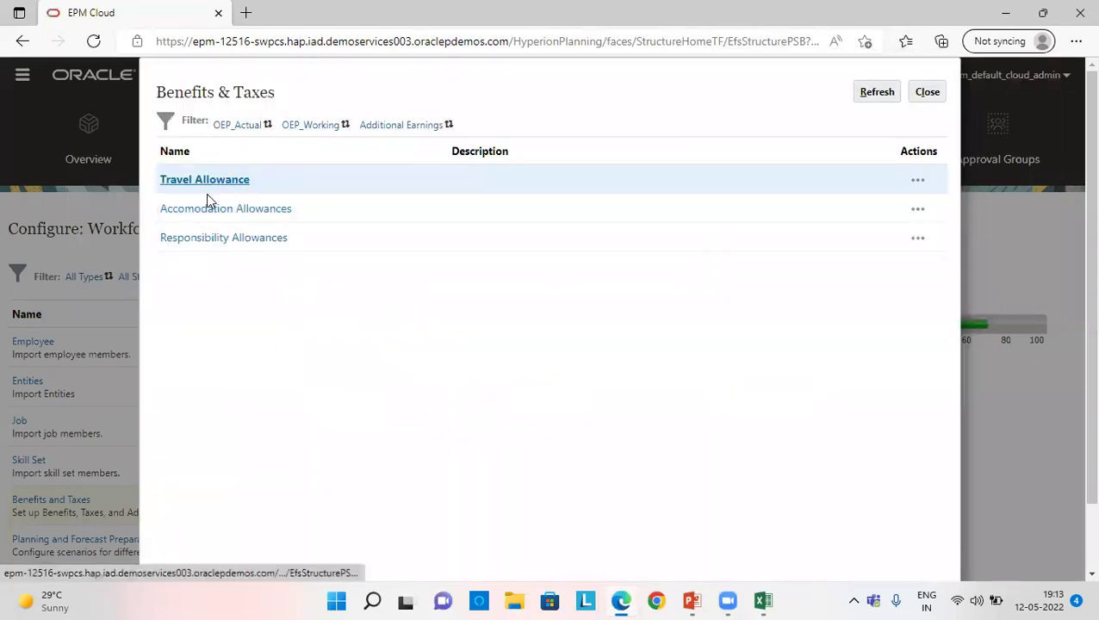
Open Accomodation Allowances, compare its details and yearly rates with the Excel sheet, and close it without saving.
click(207, 208)
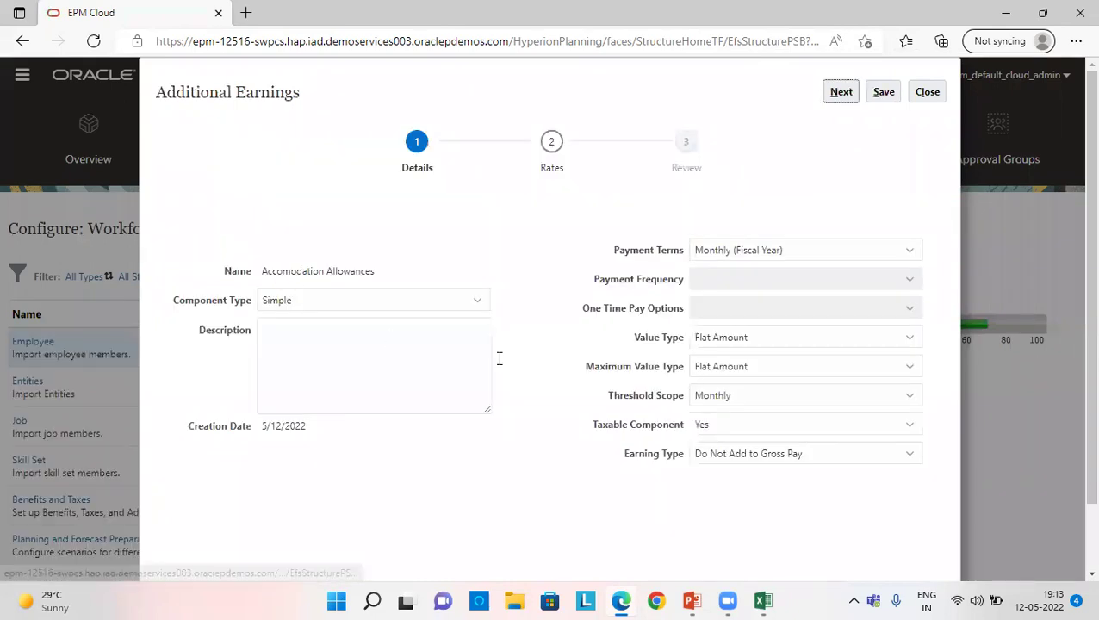
click(845, 93)
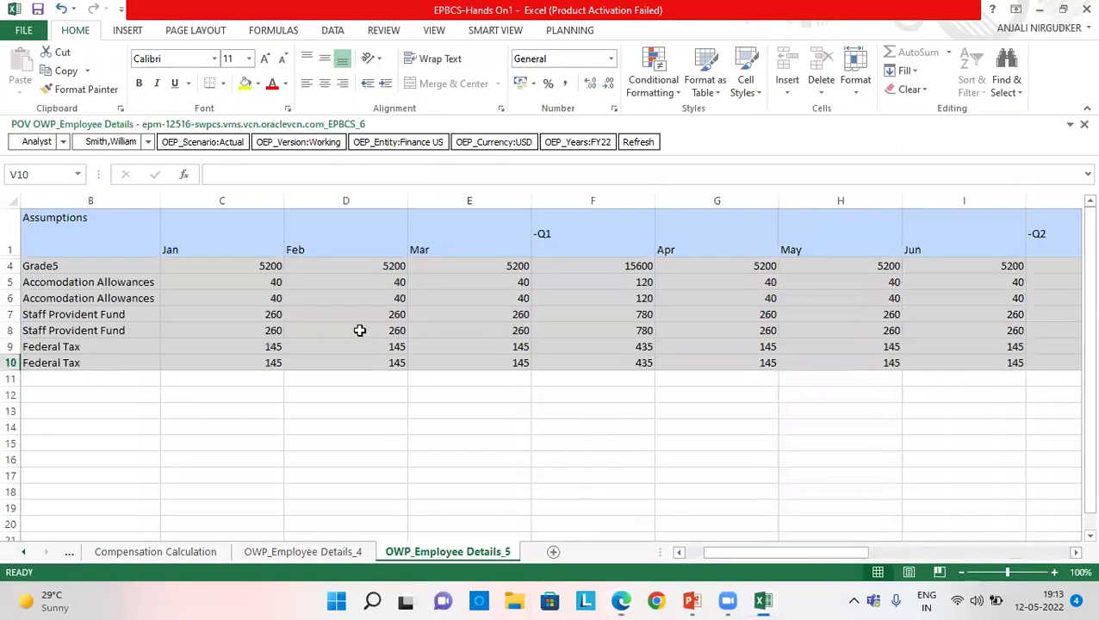
key(alt+Tab)
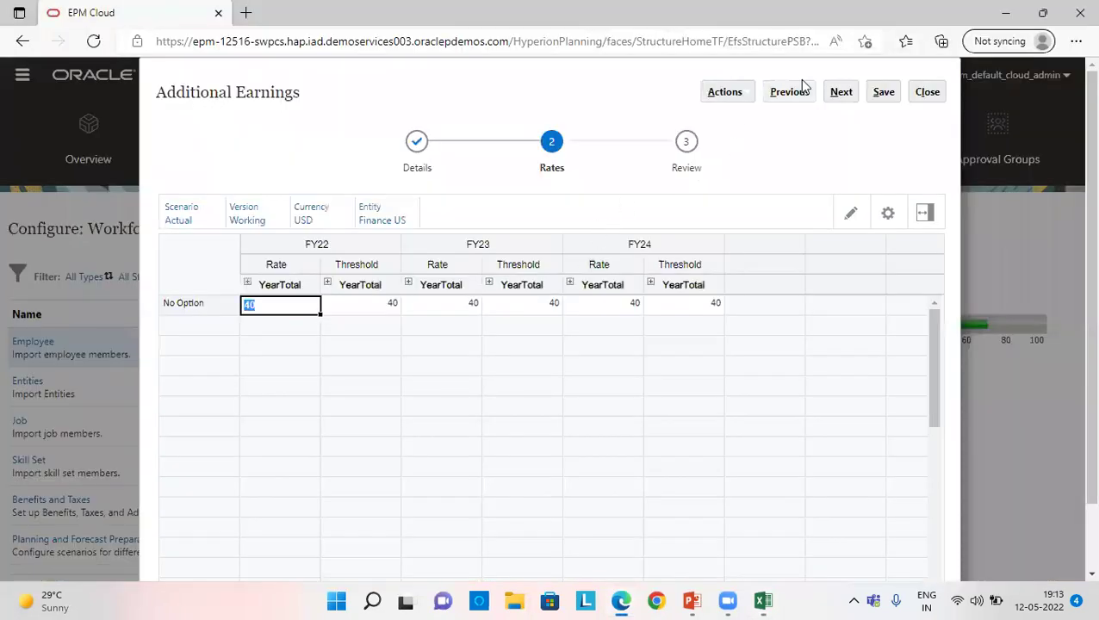
click(928, 92)
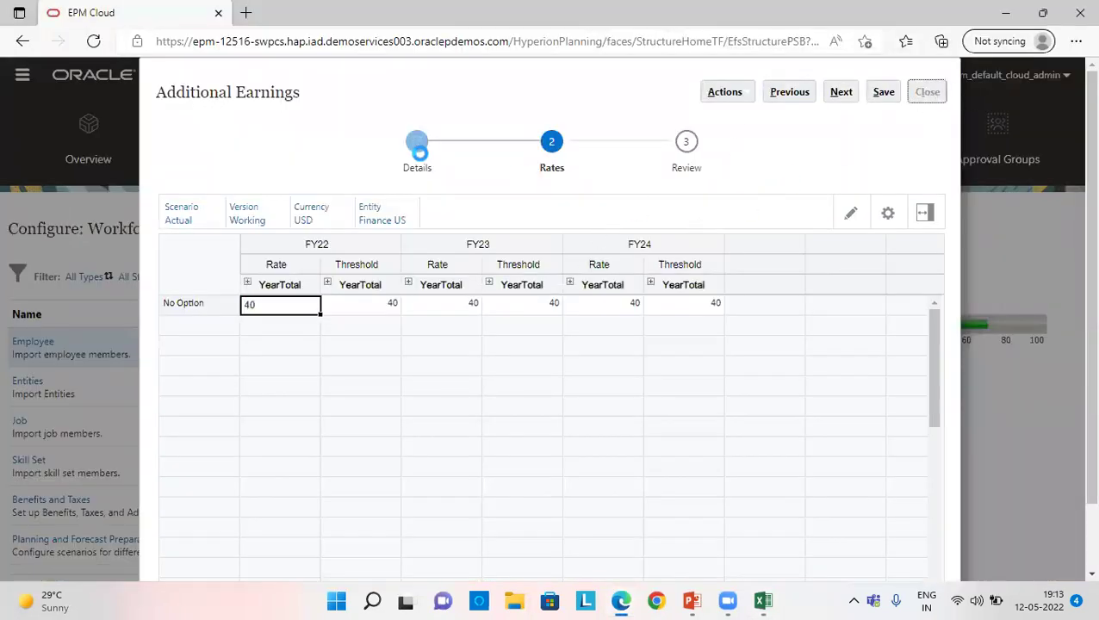
Change the Benefits & Taxes filter to show Benefits components.
click(400, 130)
click(496, 365)
click(484, 380)
click(738, 232)
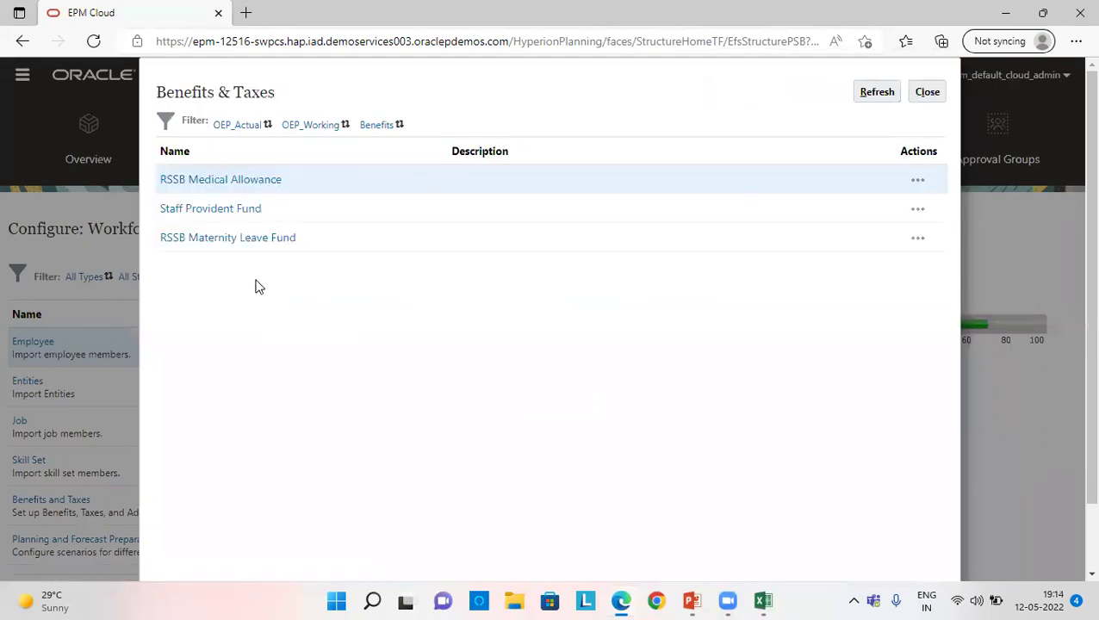
Open Staff Provident Fund, review its rates and monthly FY22 percentages of basic salary, and close it without saving.
click(213, 209)
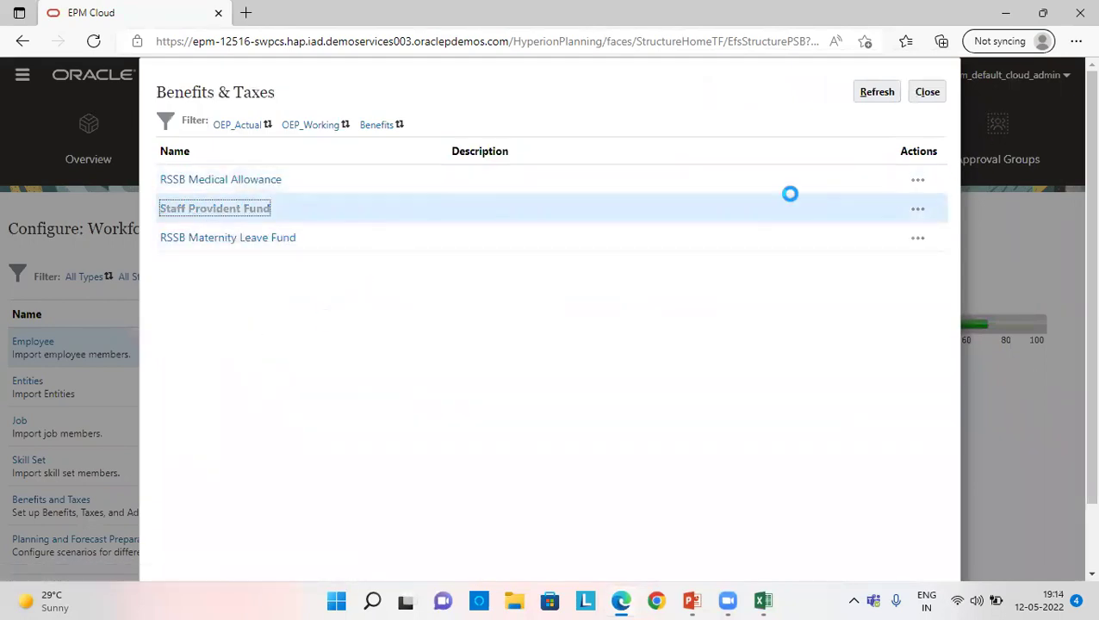
click(840, 91)
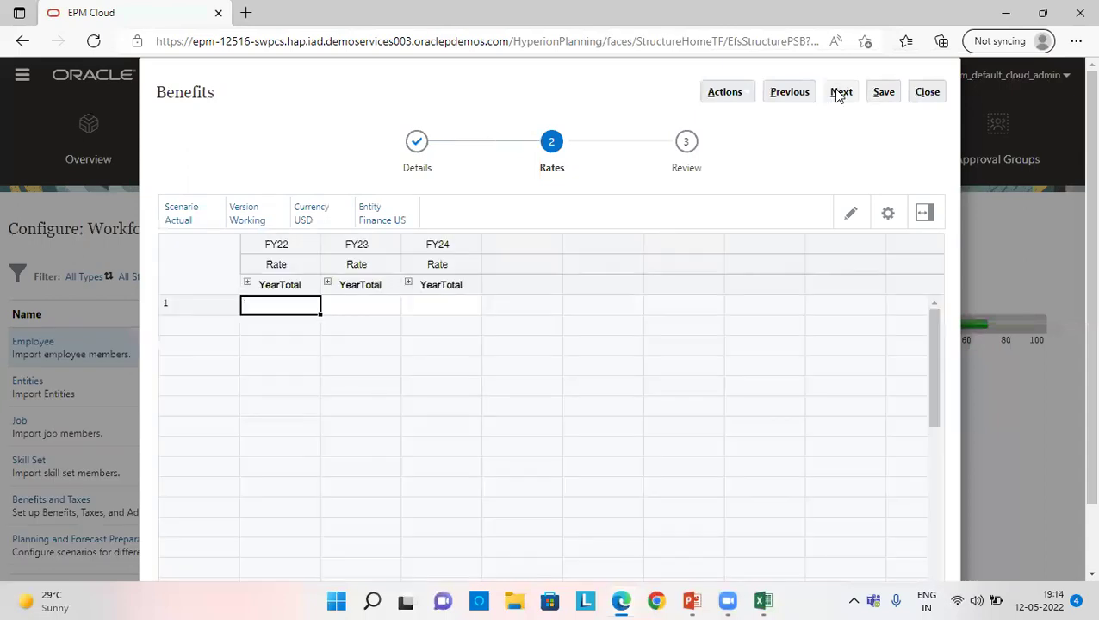
click(841, 91)
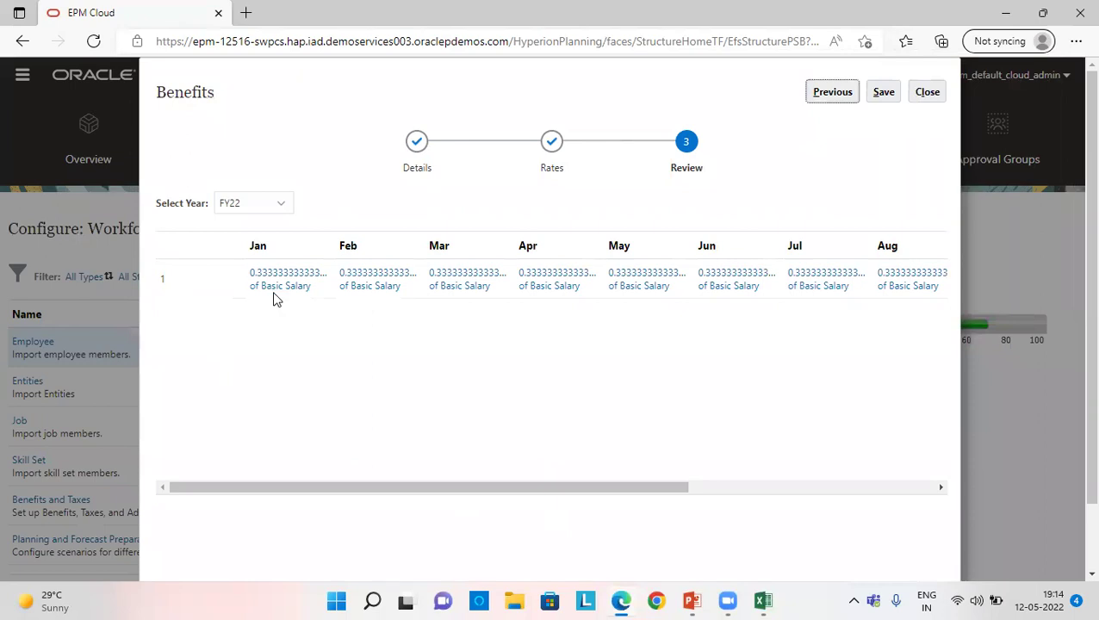
click(927, 92)
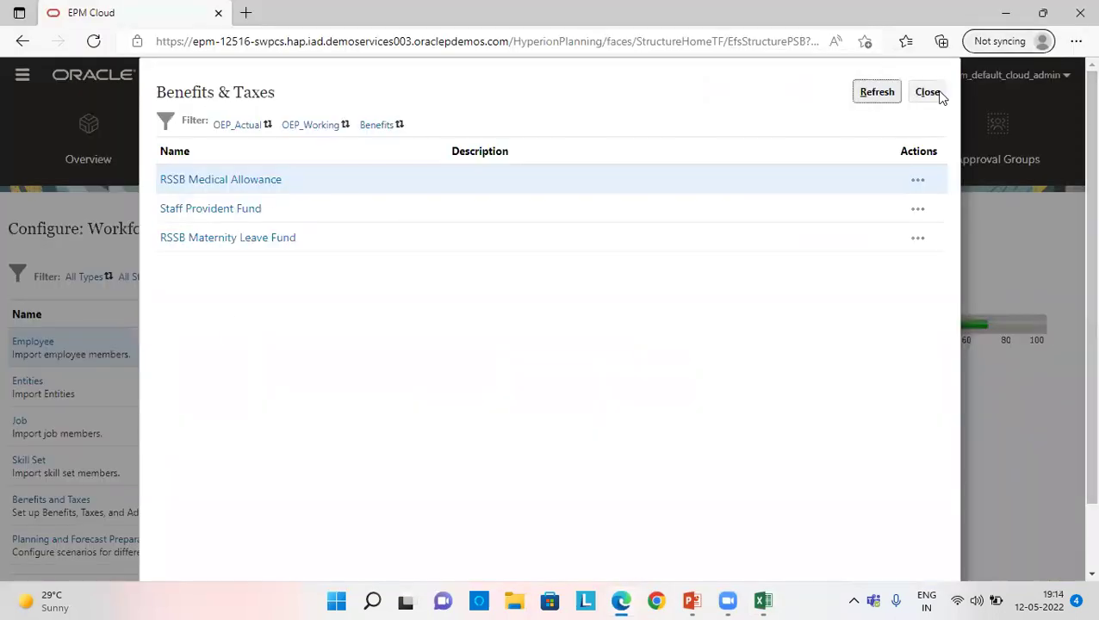
Change the Benefits & Taxes filter to show Taxes components, keeping OEP_Actual and OEP_Working.
click(377, 128)
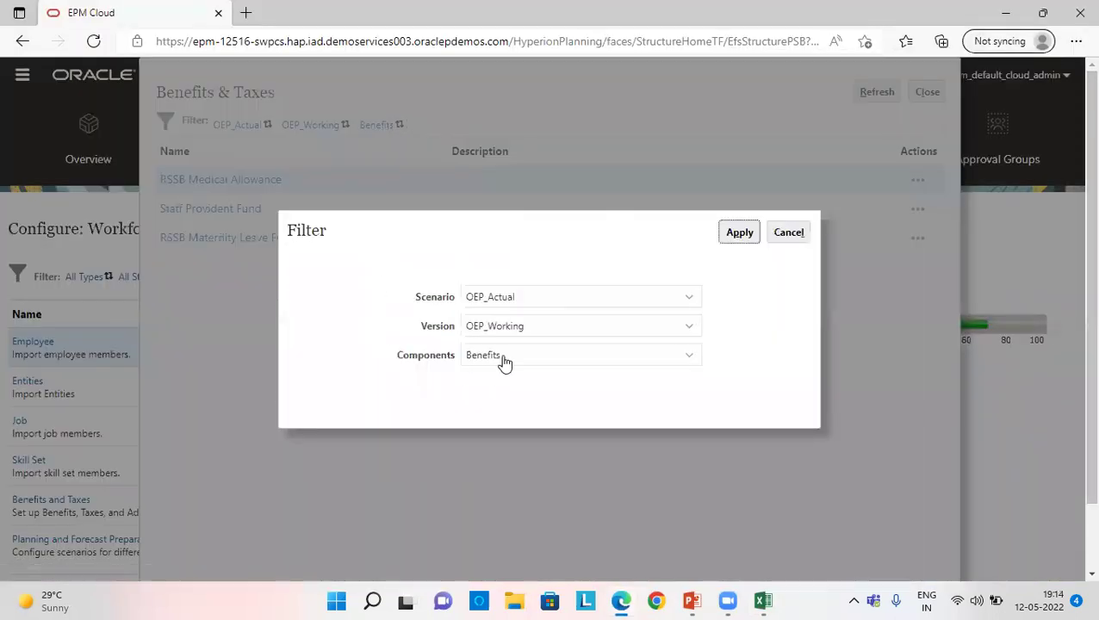
click(500, 358)
click(501, 424)
click(741, 234)
Open the first listed tax component and review its yearly rates and thresholds and its monthly FY22 percentages of taxable compensation.
click(189, 176)
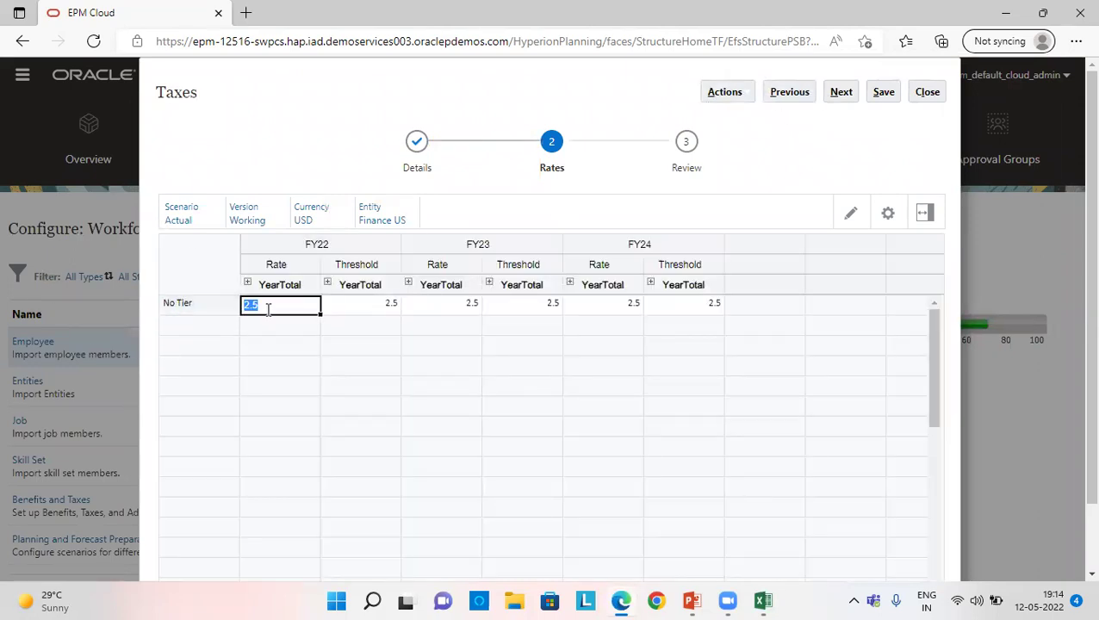
click(778, 91)
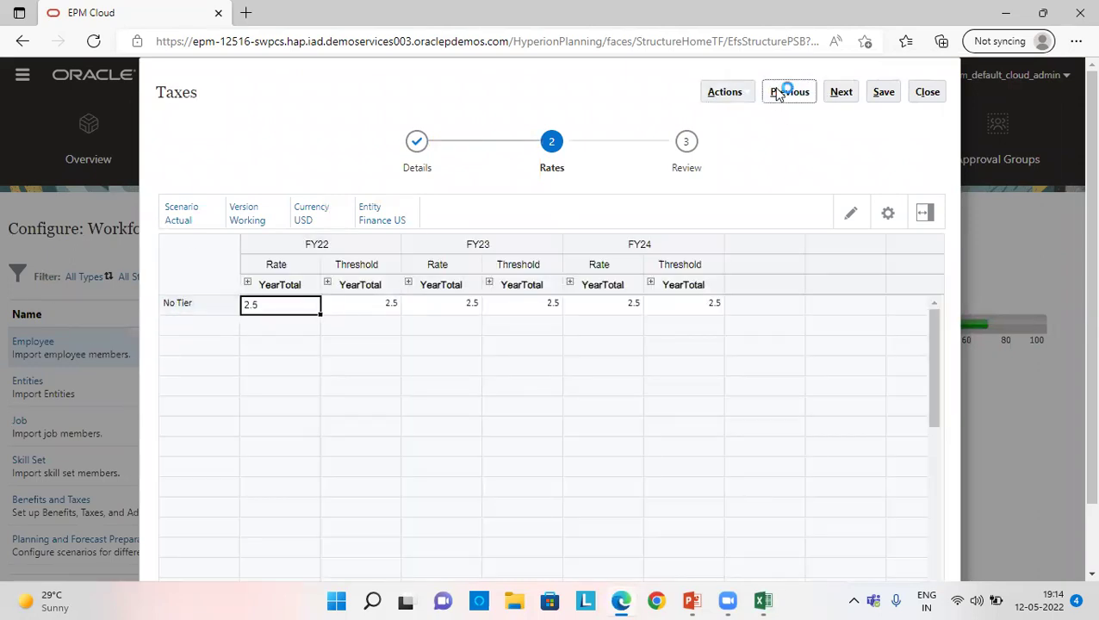
click(839, 92)
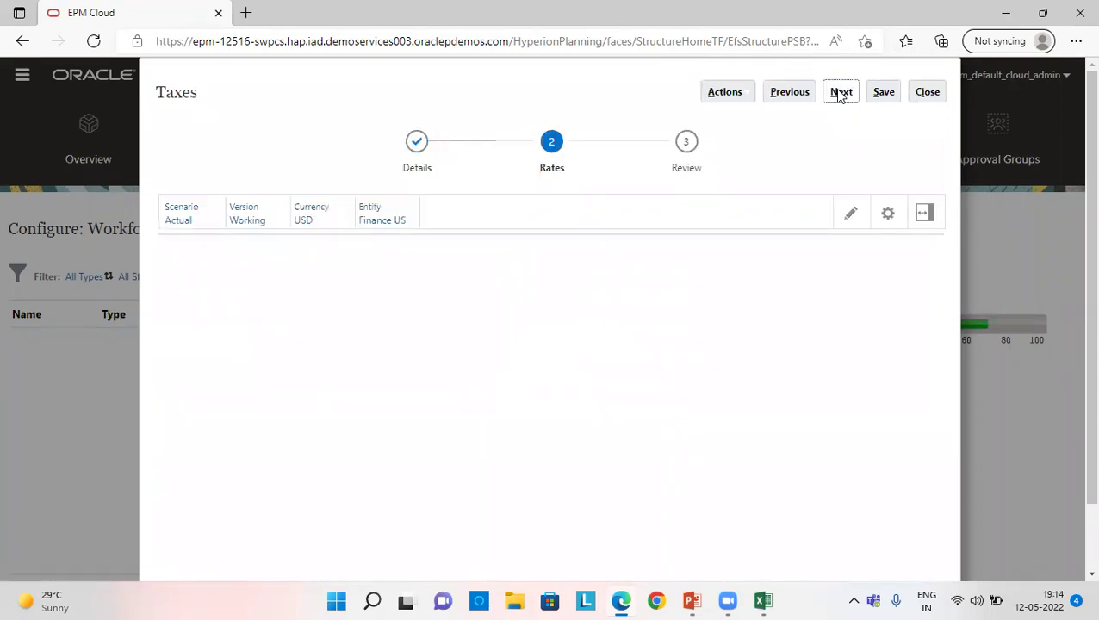
click(840, 91)
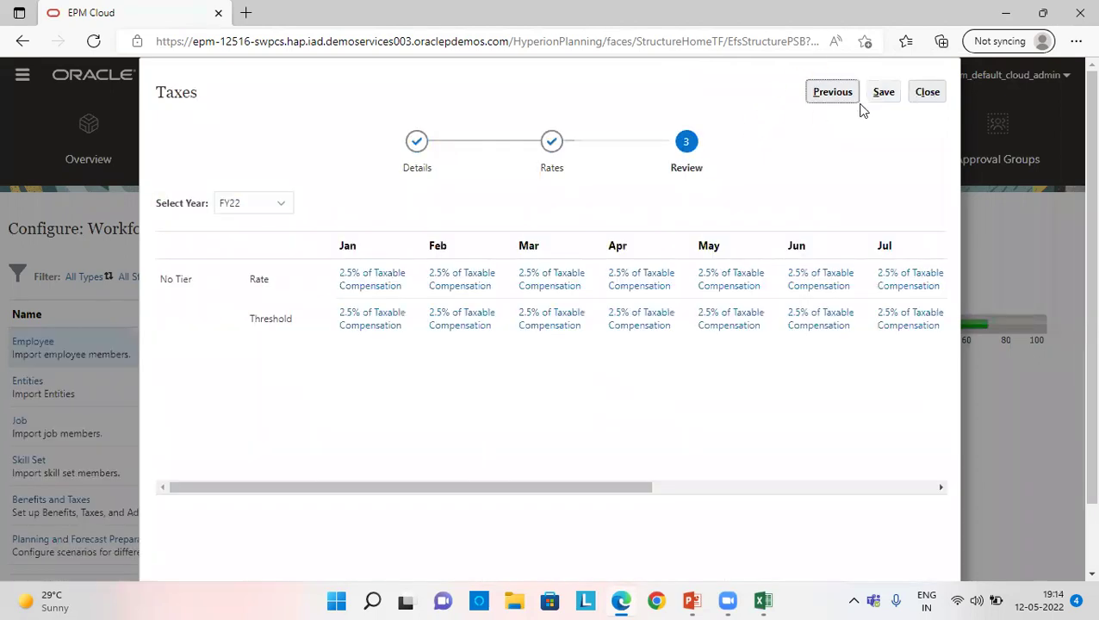
Switch to Excel and examine the Analyst employee's monthly and yearly compensation figures, including the Federal Tax rows.
key(alt+Tab)
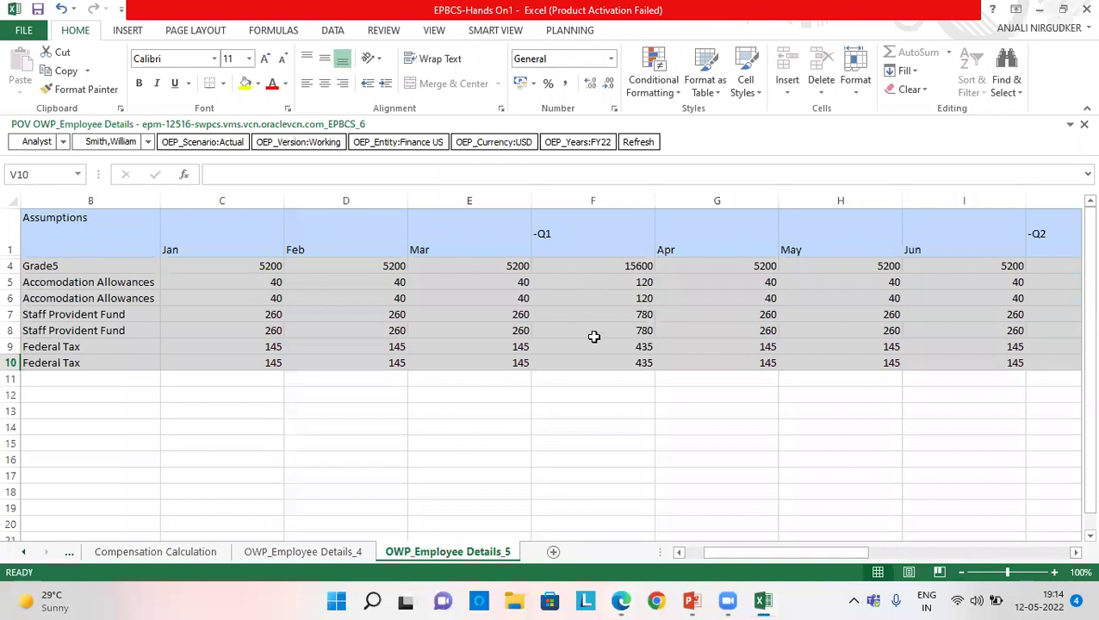
key(Right)
key(Right)
key(Right)
key(Right)
key(Right)
key(Left)
key(Left)
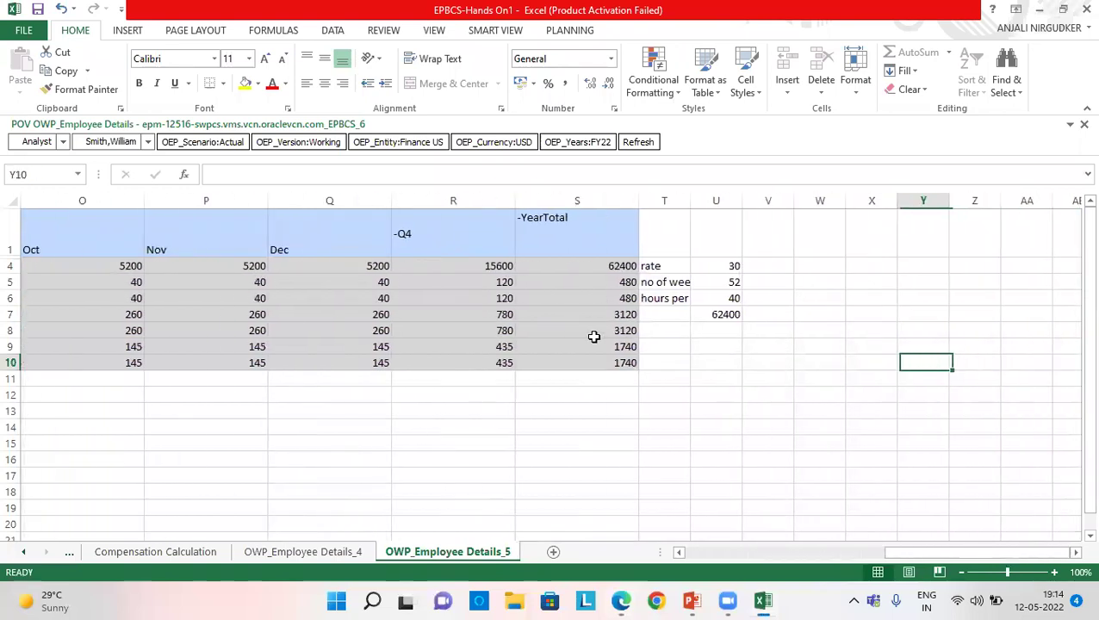
key(Left)
key(Left)
key(Left)
key(Left)
key(Left)
key(Left)
key(Left)
key(Left)
key(Left)
key(Left)
key(Left)
key(Left)
key(Left)
key(Left)
key(Left)
key(Left)
key(Left)
key(Left)
key(Left)
key(Left)
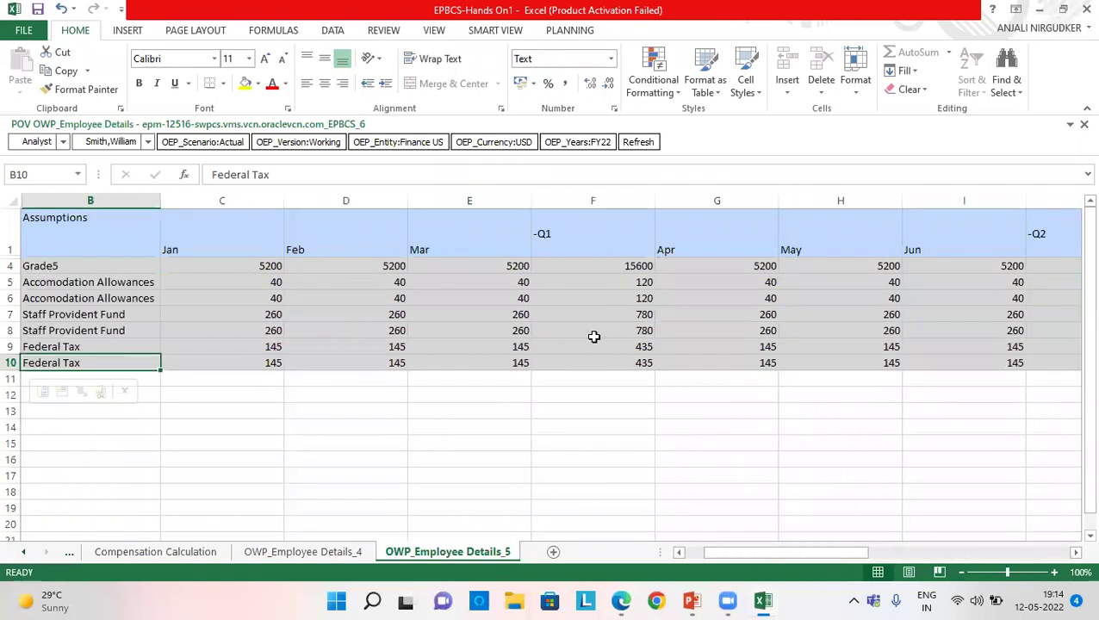
Return to EPM Cloud in the browser and close the tax component without saving, along with the Benefits & Taxes list.
click(622, 601)
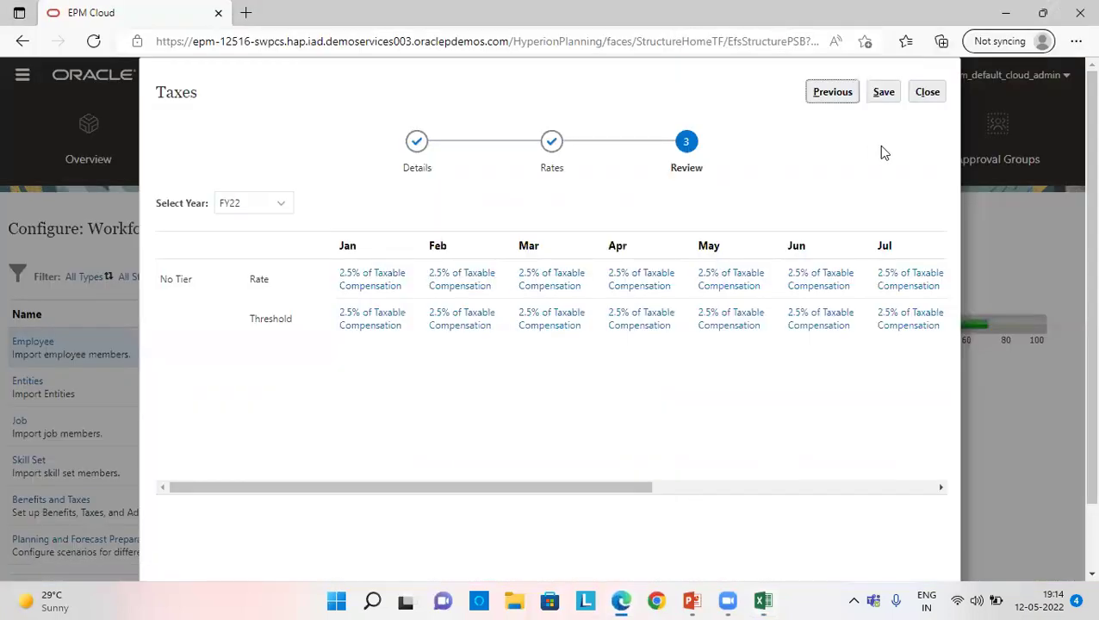
click(927, 92)
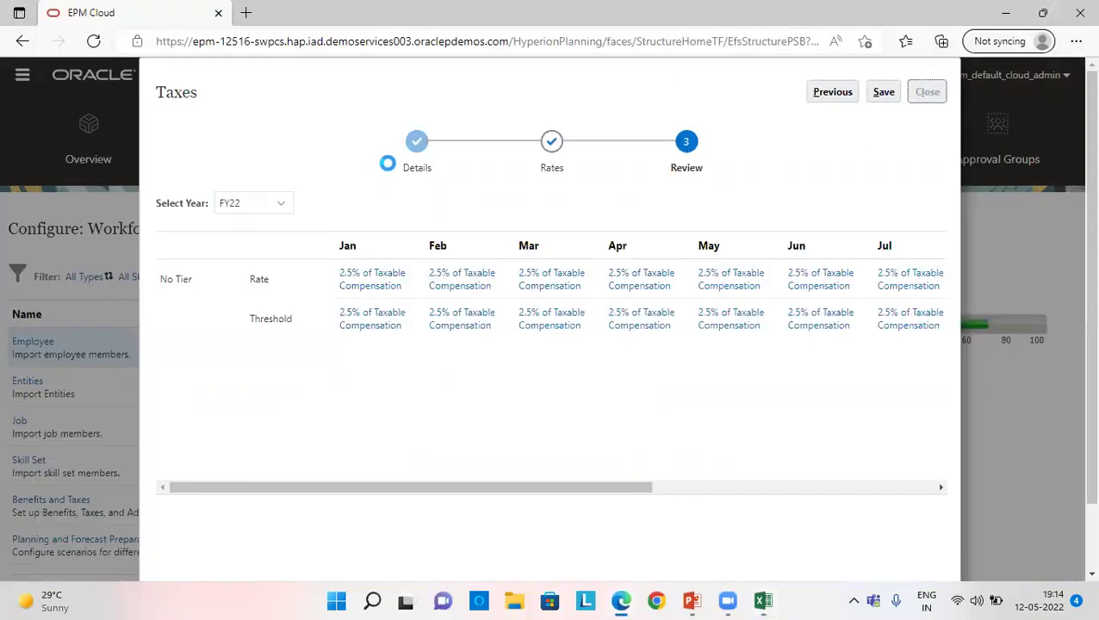
click(920, 98)
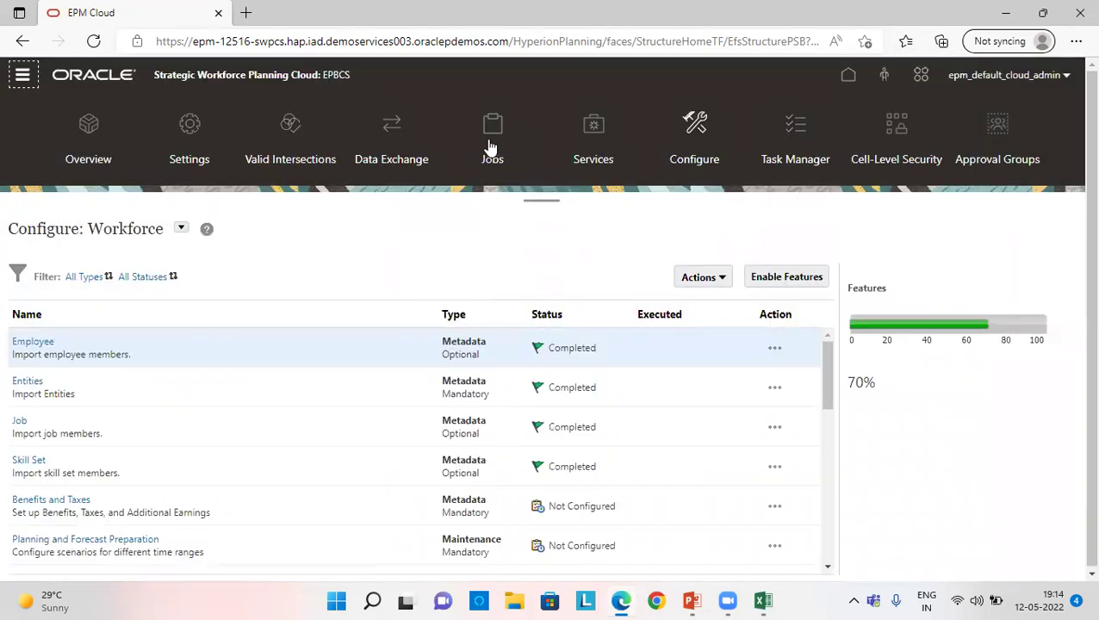
Open the Workforce Other Expenses form for entering Training Expense for all employees.
click(841, 77)
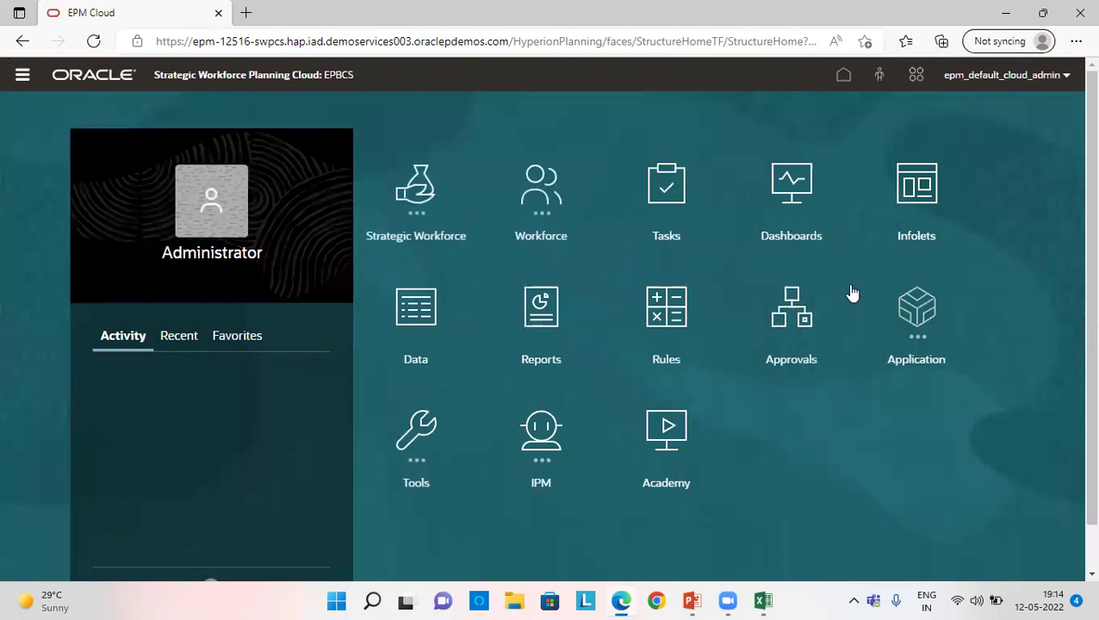
click(564, 213)
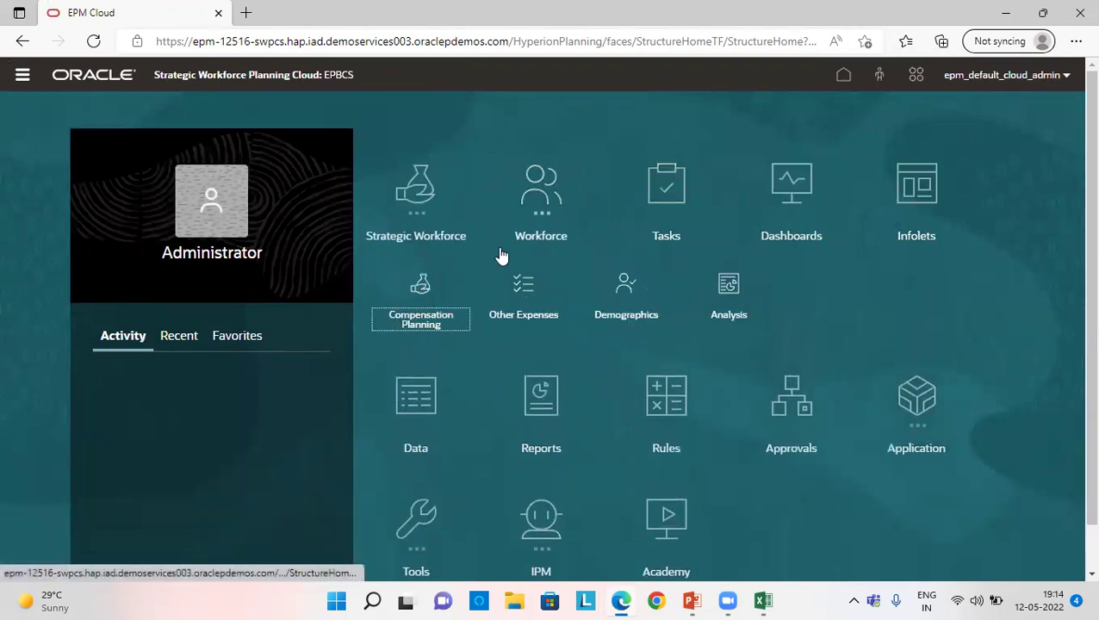
click(424, 316)
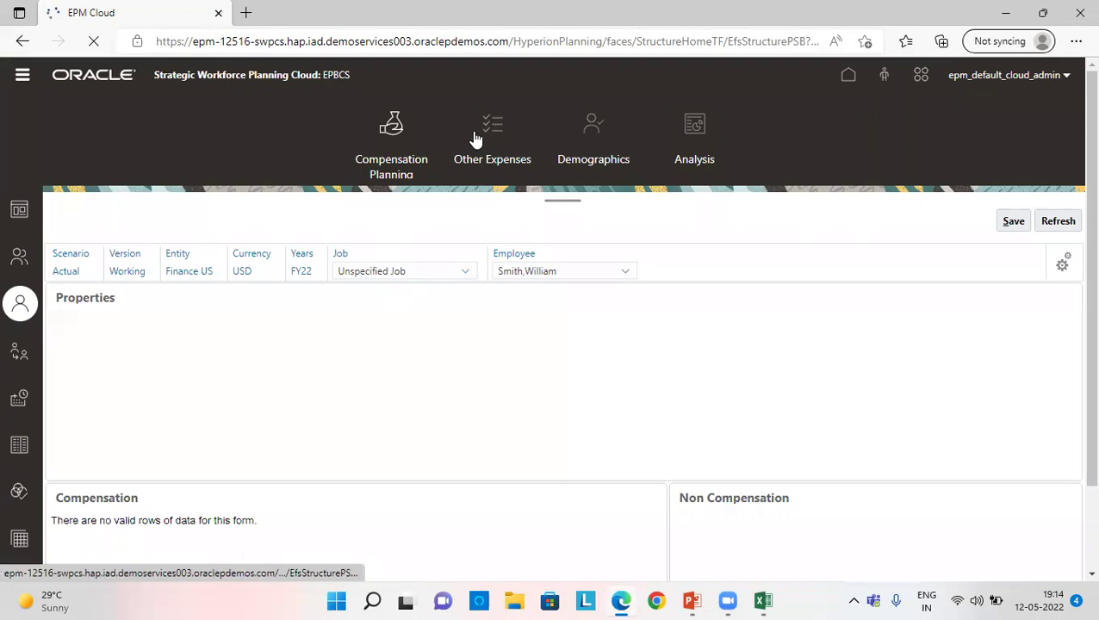
click(474, 139)
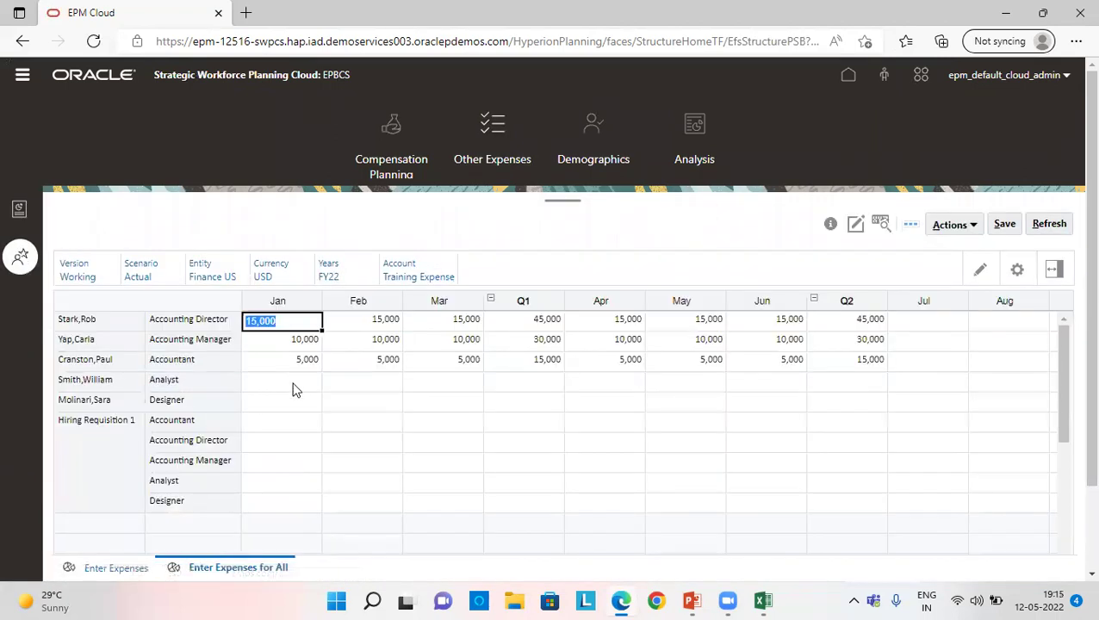
Enter a Training Expense of 20,000 for the Analyst employee in Jan, Feb and Mar of FY22, and save the form.
click(307, 388)
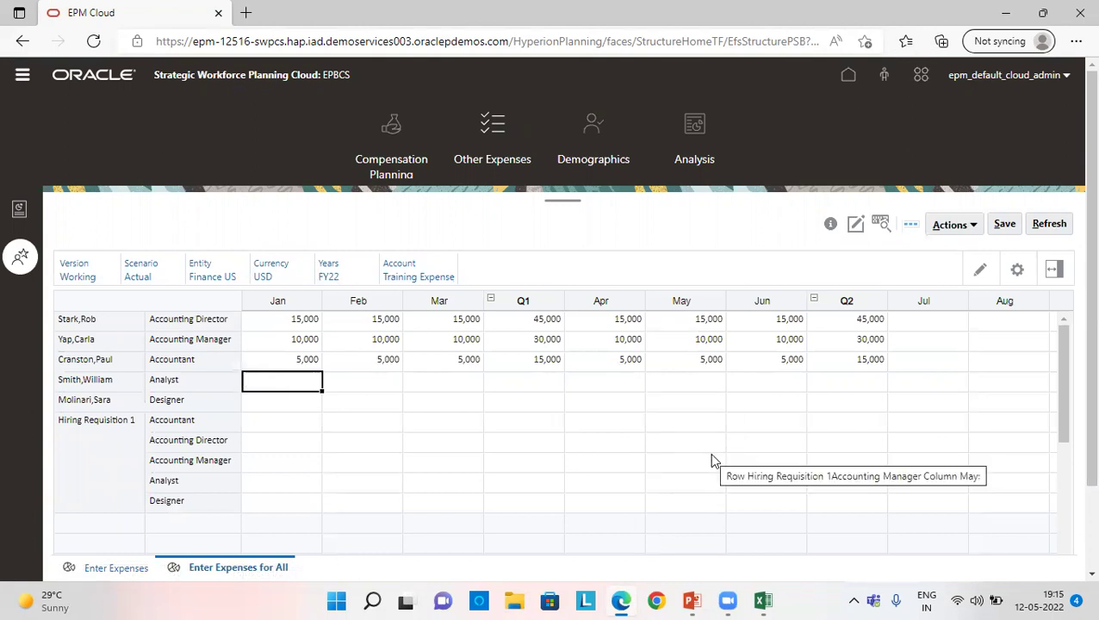
text(2)
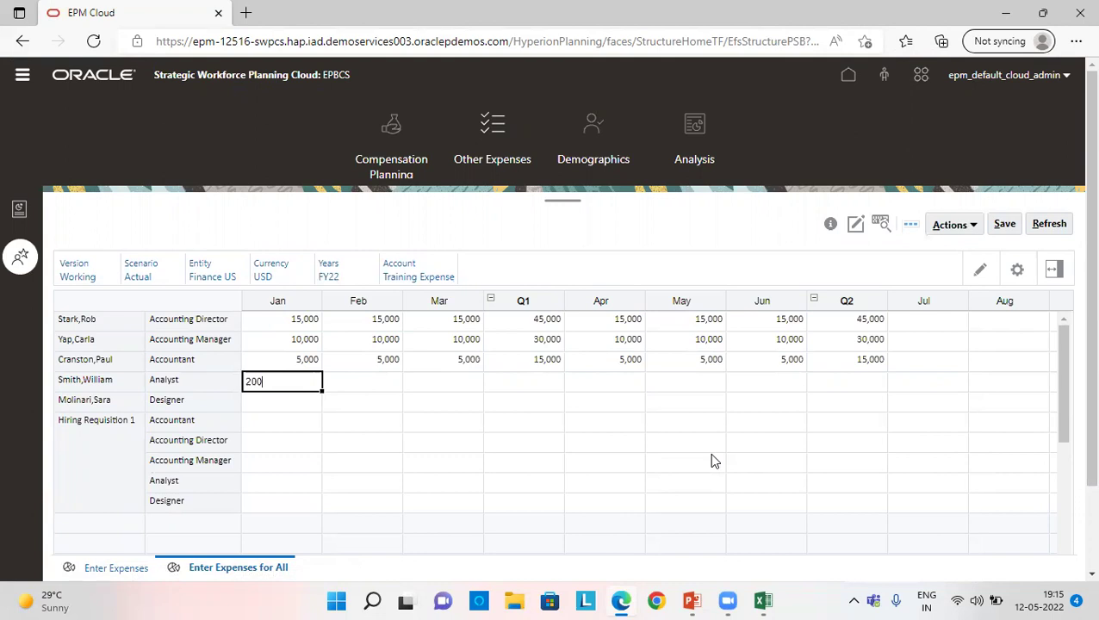
text(0,000)
key(Tab)
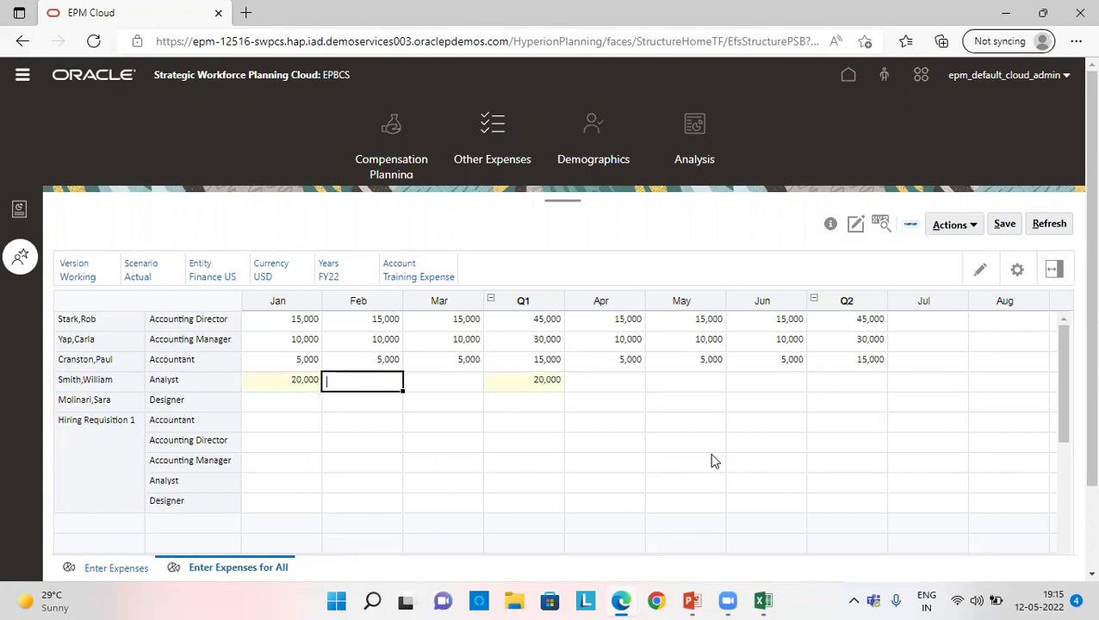
key(Tab)
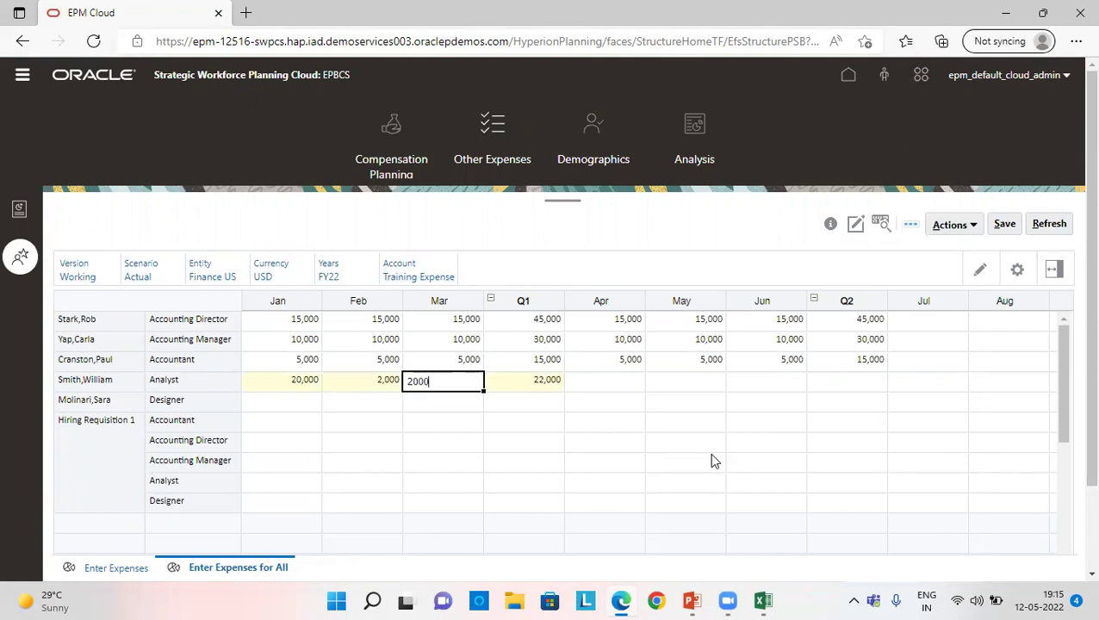
key(shift+Tab)
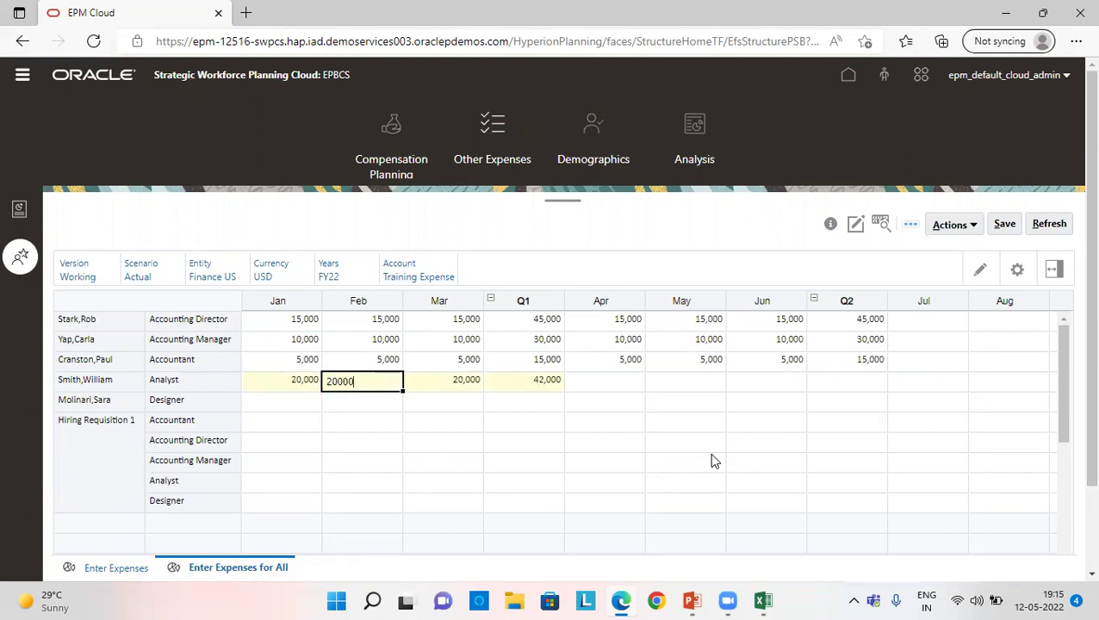
text(20000)
click(703, 499)
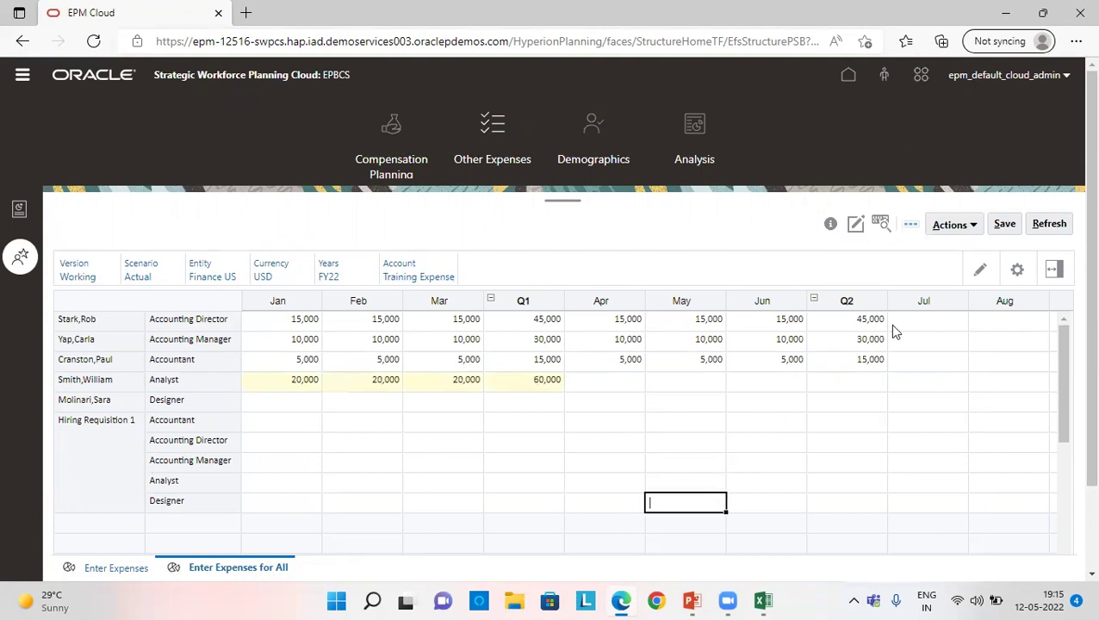
click(1004, 223)
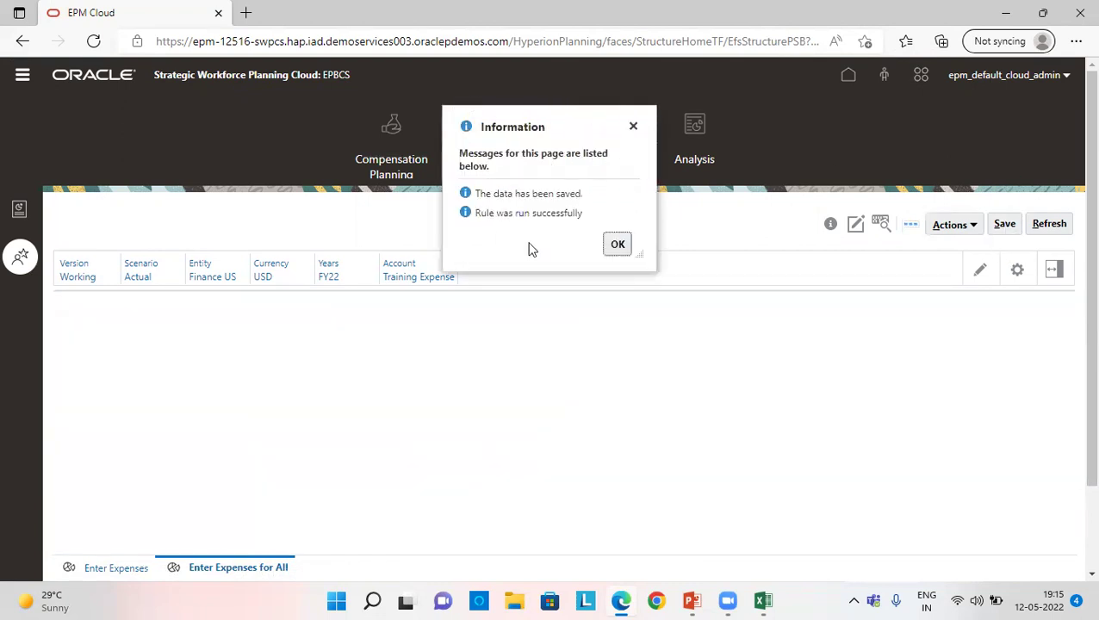
click(617, 245)
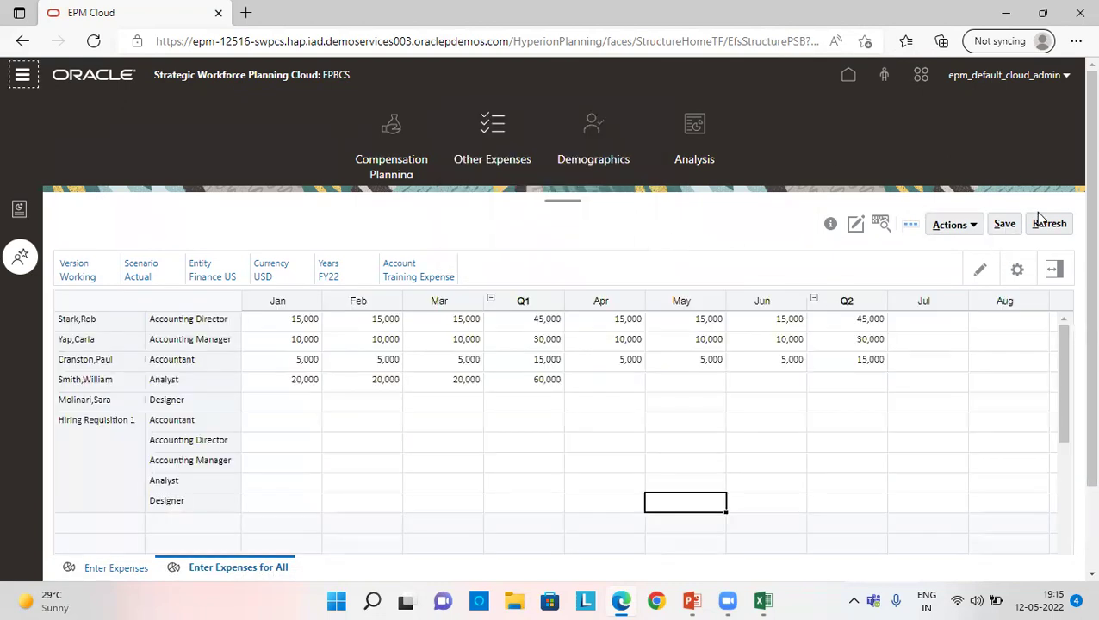
Run the Calculate Form business rule for managing non-compensation expenses for all employees and dismiss its message.
click(975, 226)
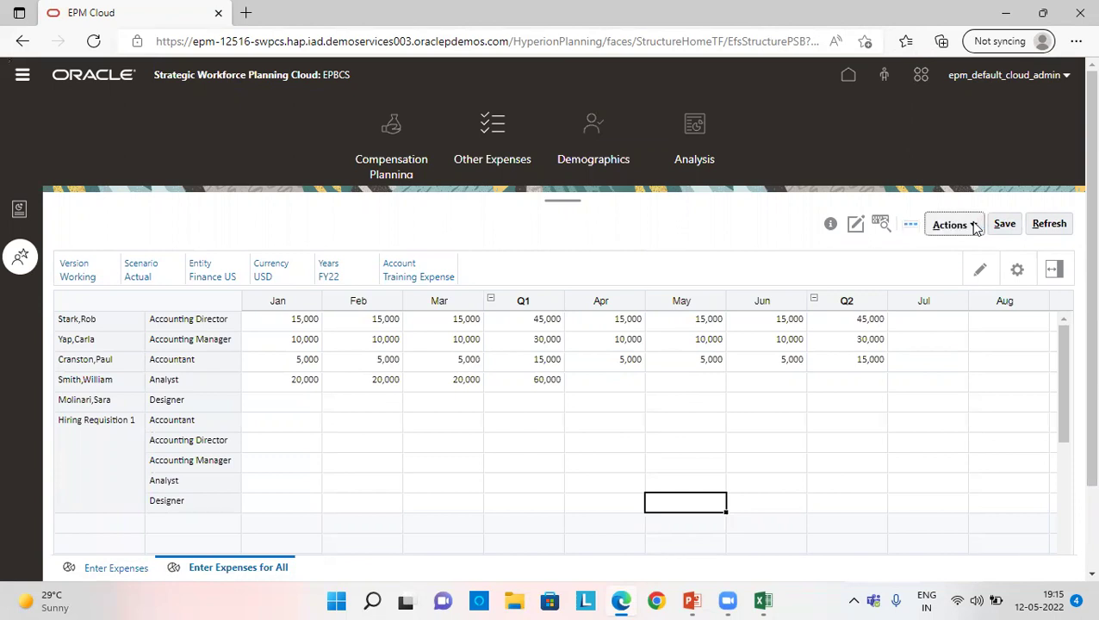
click(872, 354)
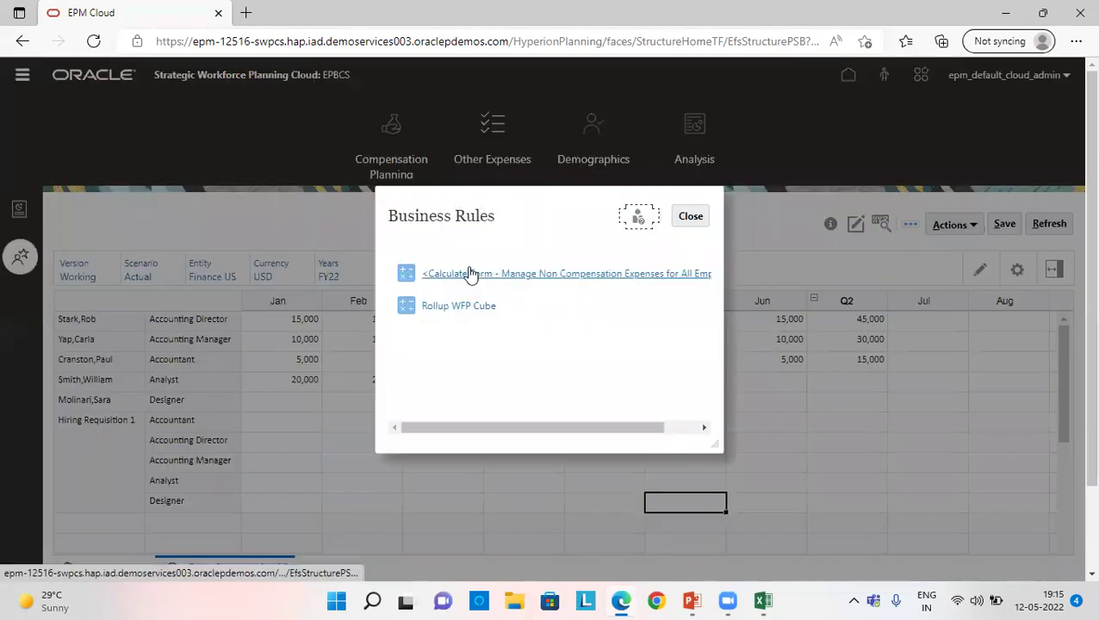
click(468, 274)
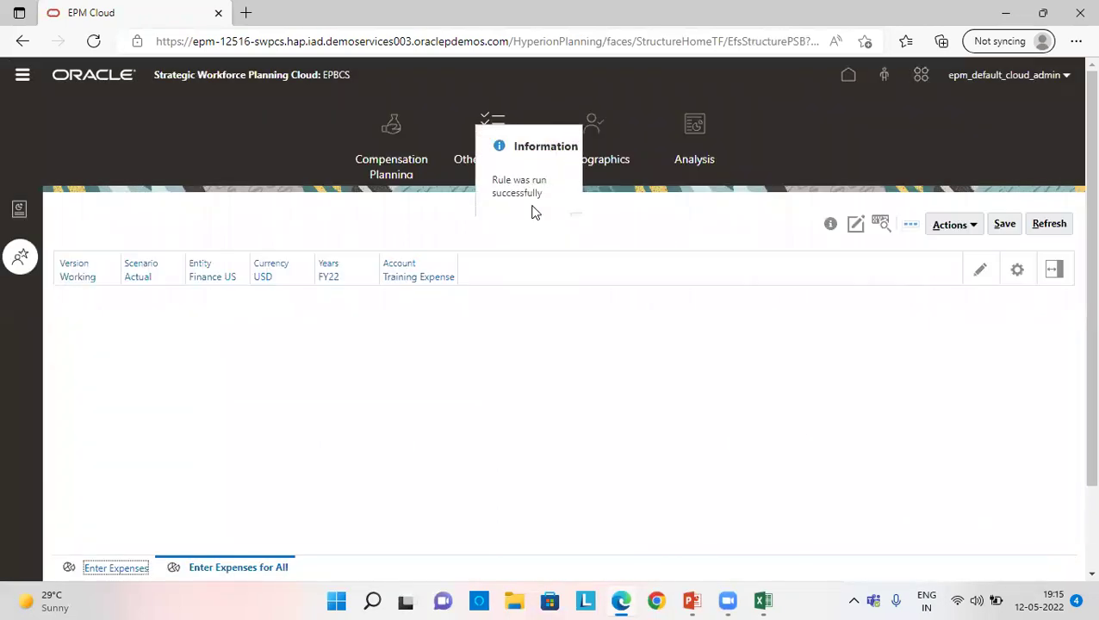
click(583, 224)
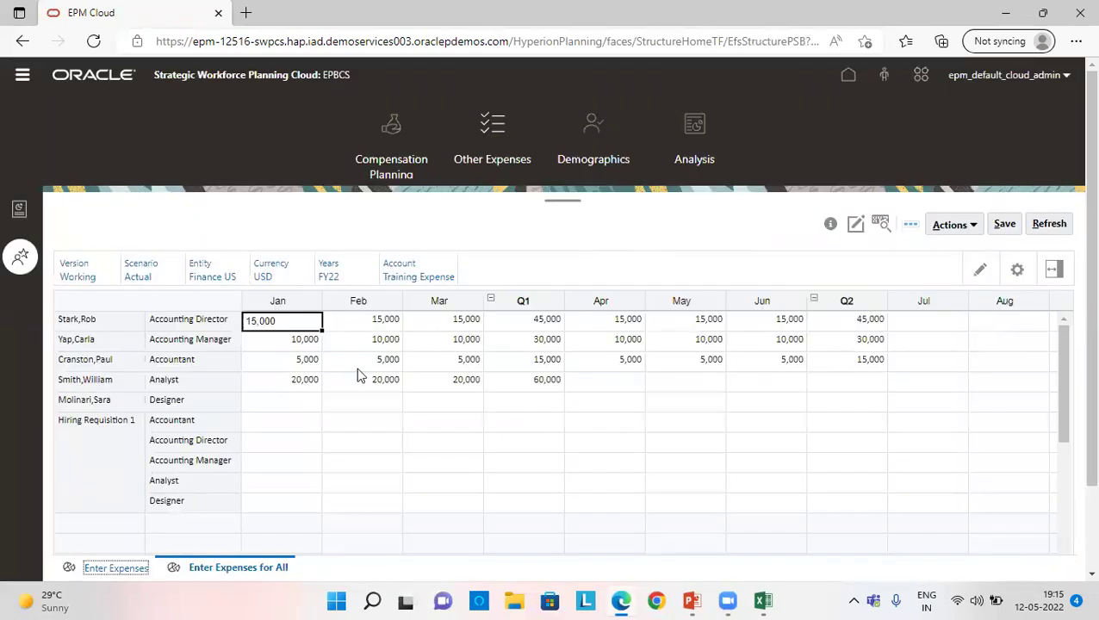
Launch the Rollup WFP Cube business rule for OEP_Actual, OEP_Working, Finance US and &OEP_Currency, and dismiss its message.
click(948, 223)
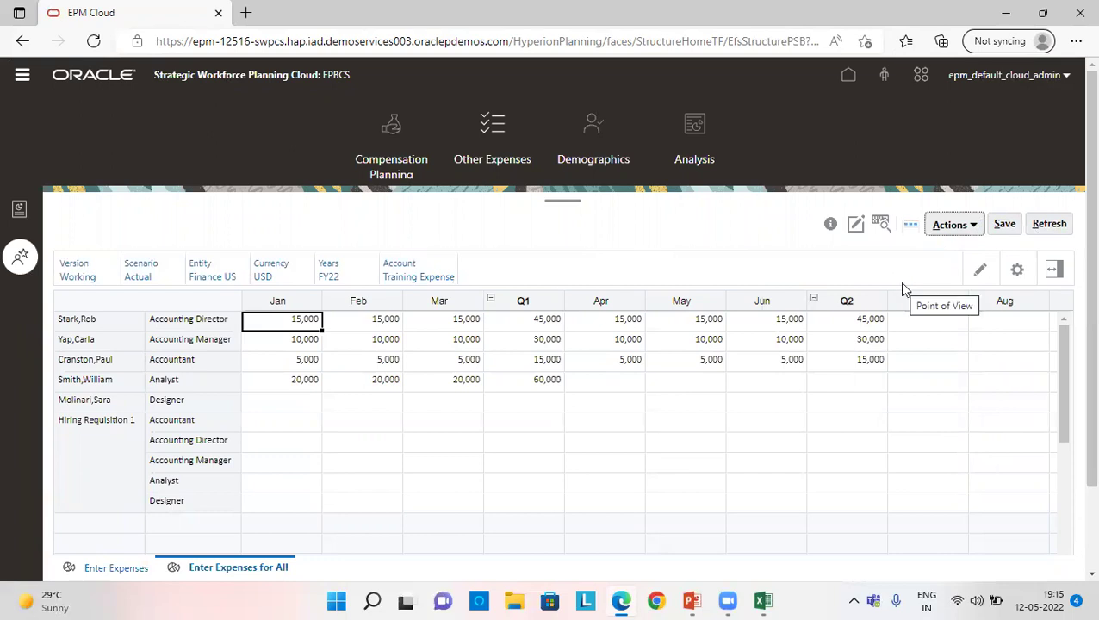
click(863, 346)
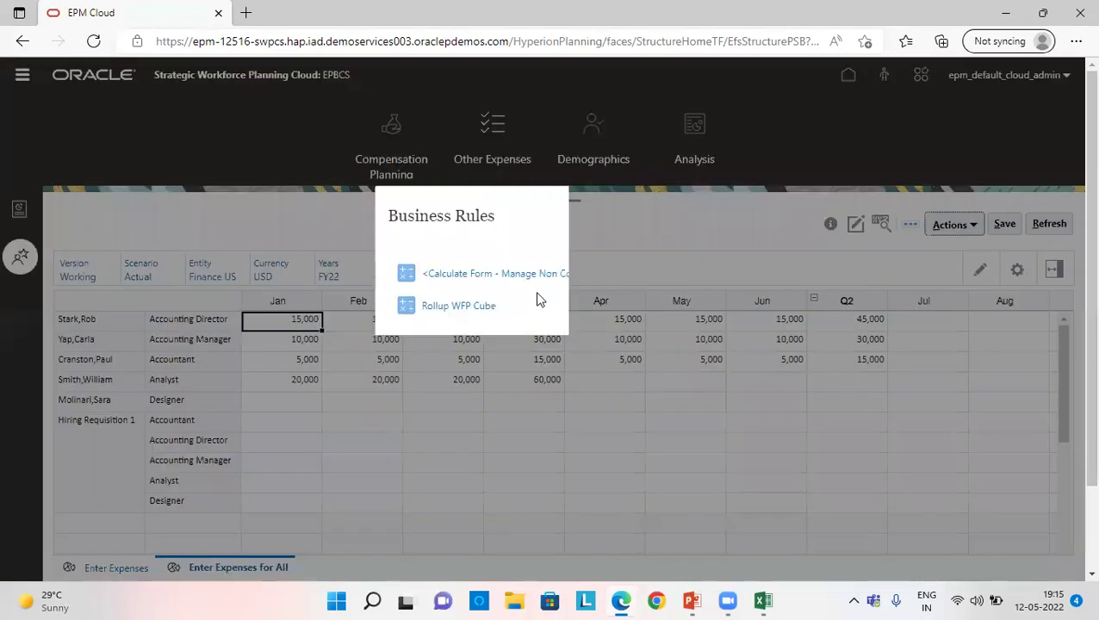
click(454, 308)
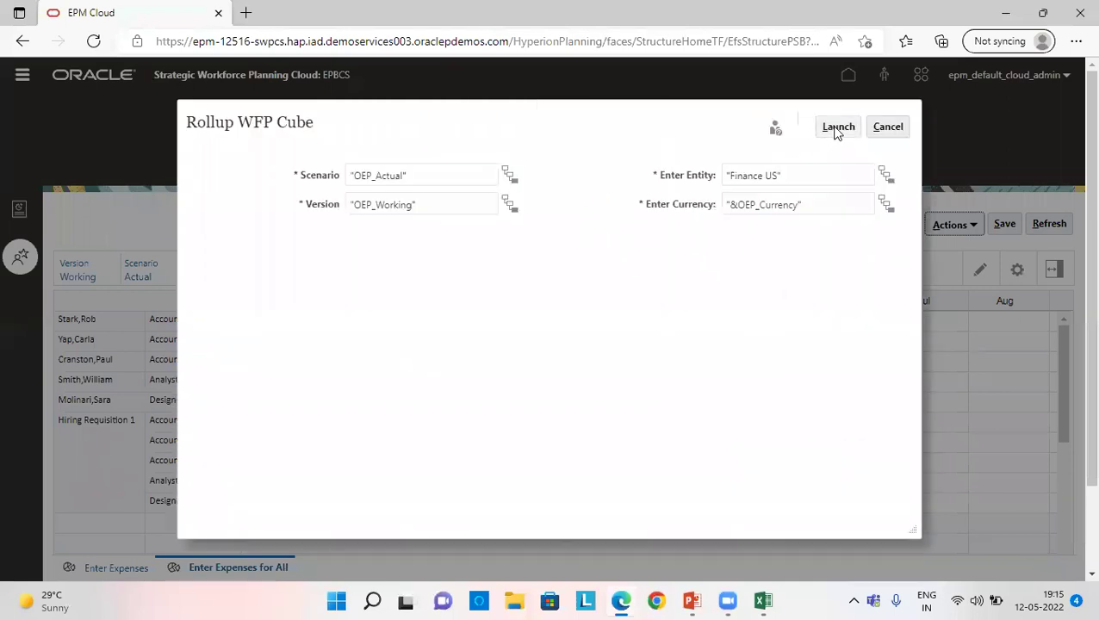
click(835, 127)
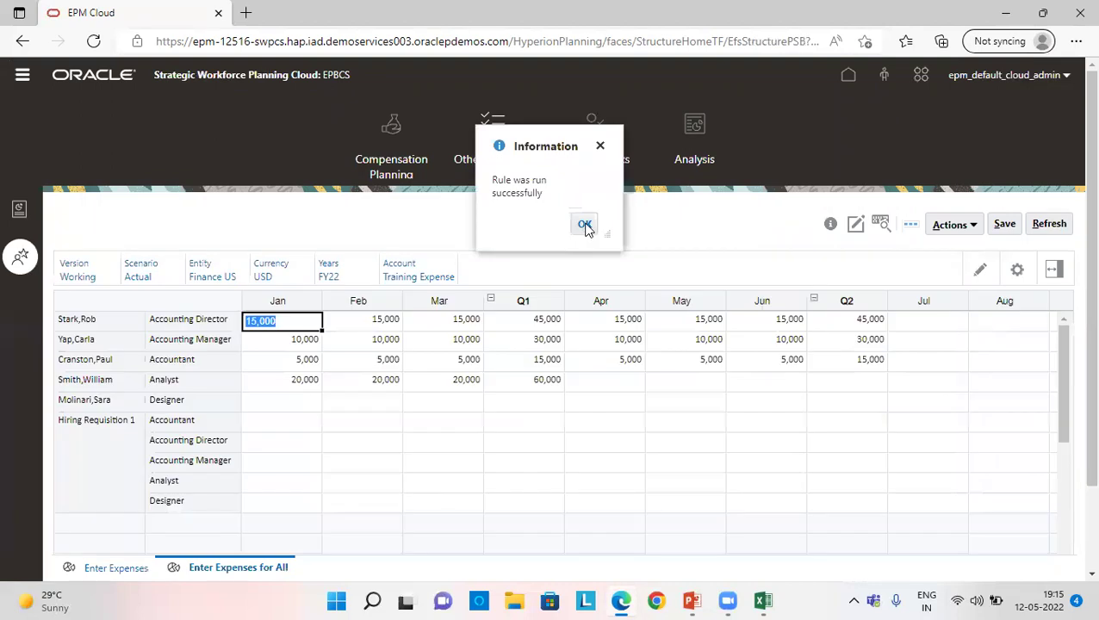
click(585, 225)
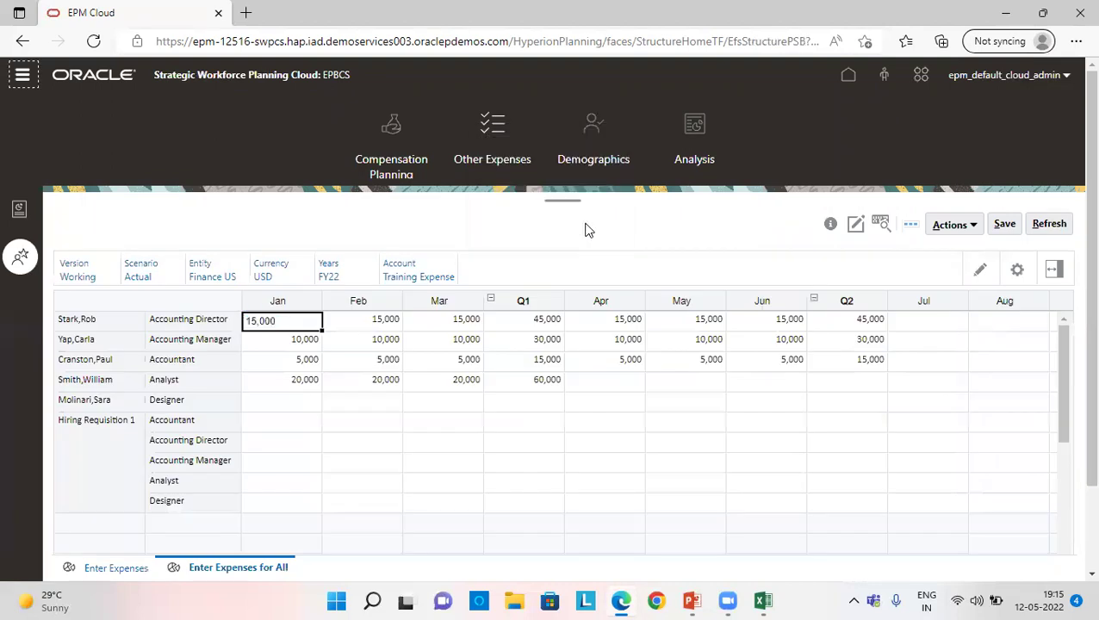
Open the Other Expenses dashboard and examine the Accountant bar in the Total Non Compensation Expenses by Job chart.
click(401, 403)
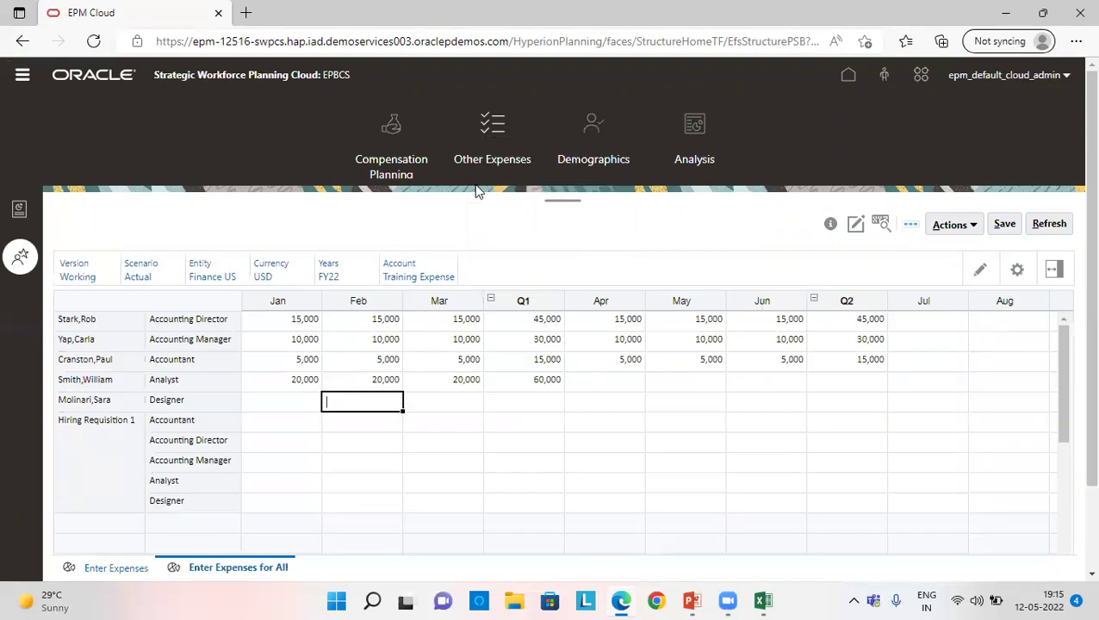
click(20, 211)
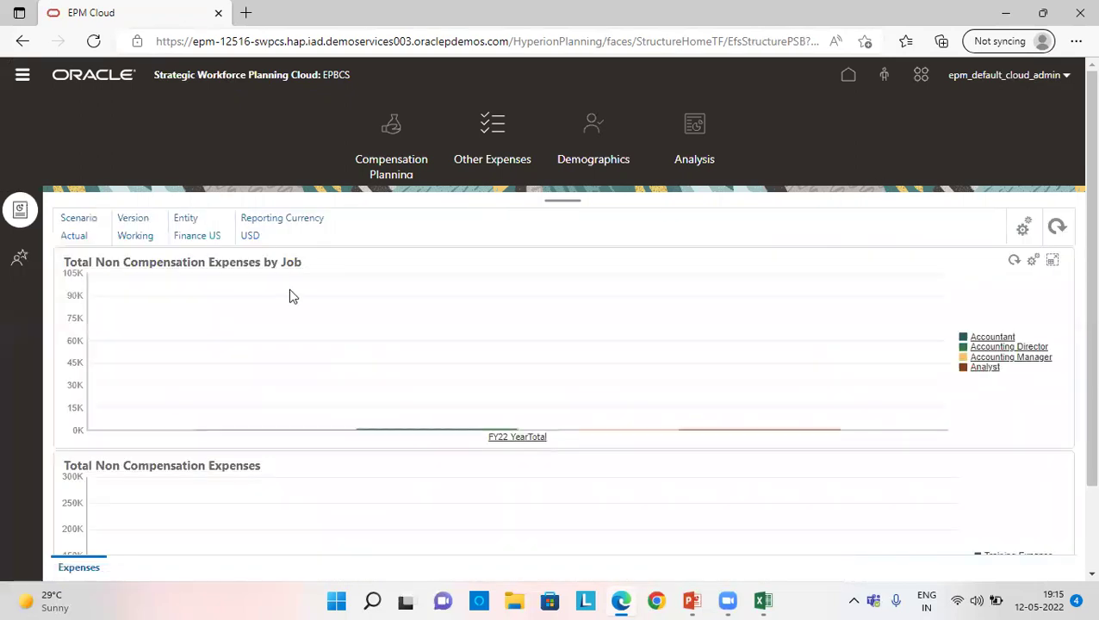
mouse_move(314, 404)
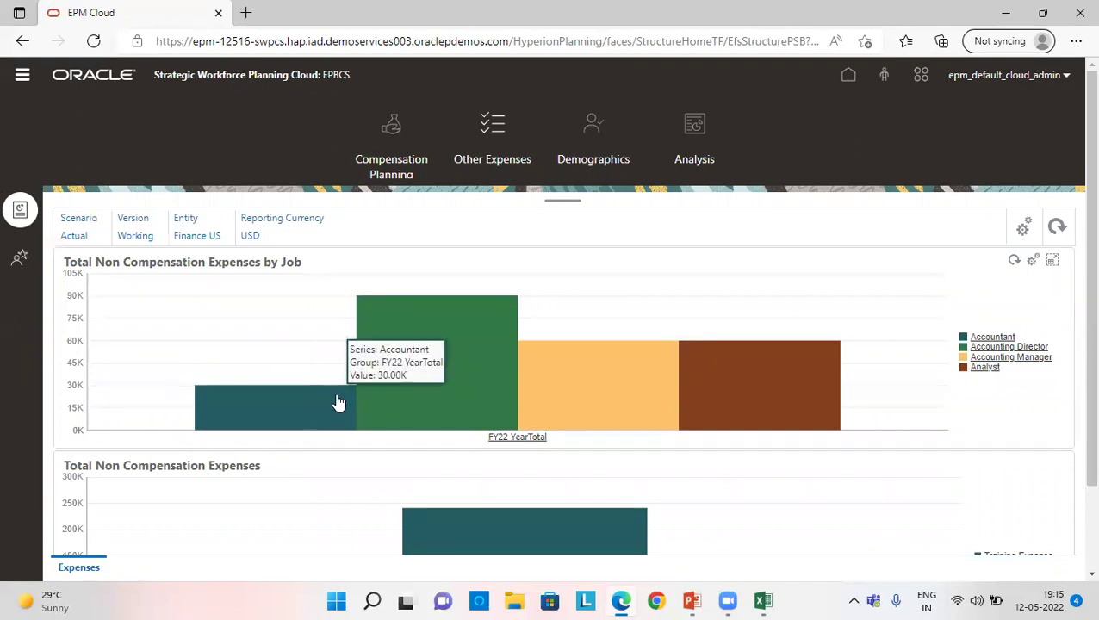
Examine the Accounting Director, Accounting Manager and Analyst bars by job, and the Total Non Compensation Expenses chart.
mouse_move(422, 397)
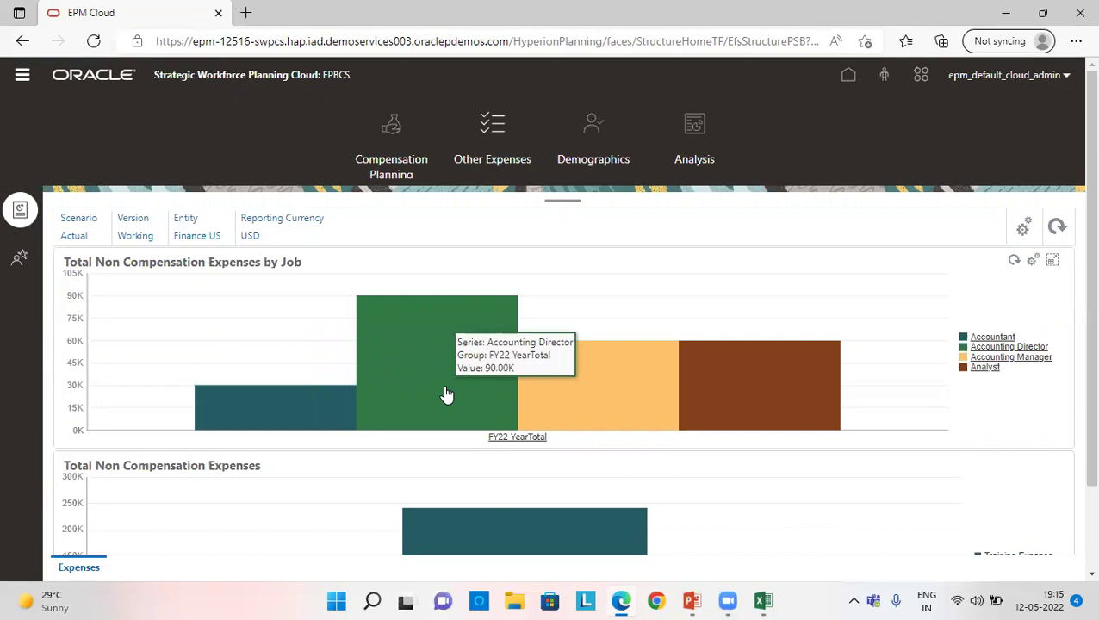
mouse_move(532, 398)
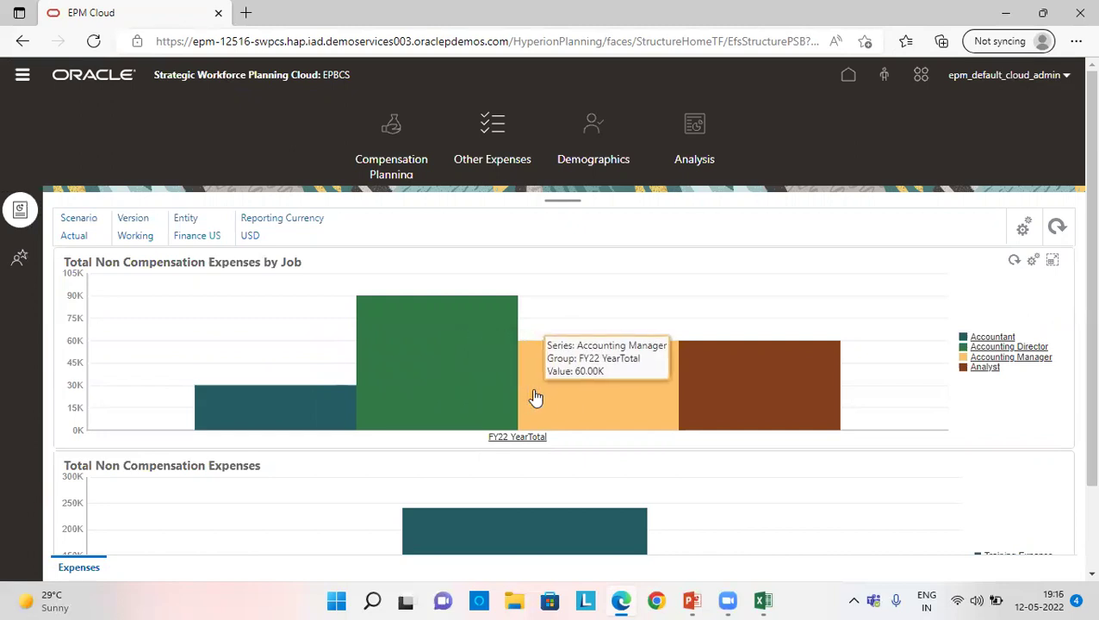
mouse_move(743, 405)
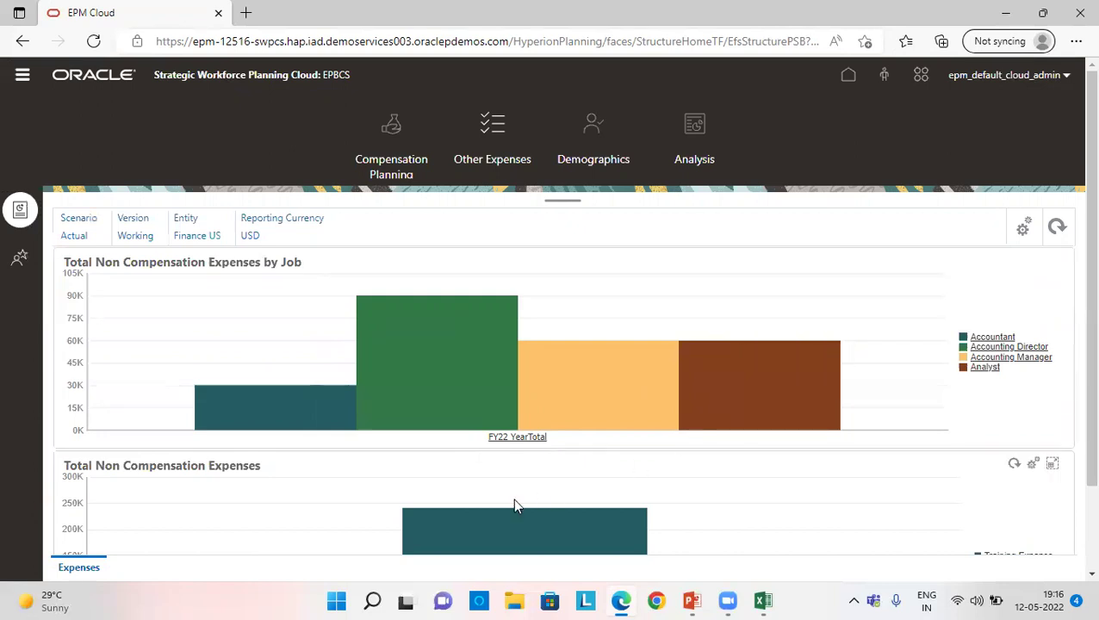
mouse_move(497, 528)
Open the Compensation Planning summary dashboard and examine the Total Compensation Details charts for FY22 and FY23.
click(401, 164)
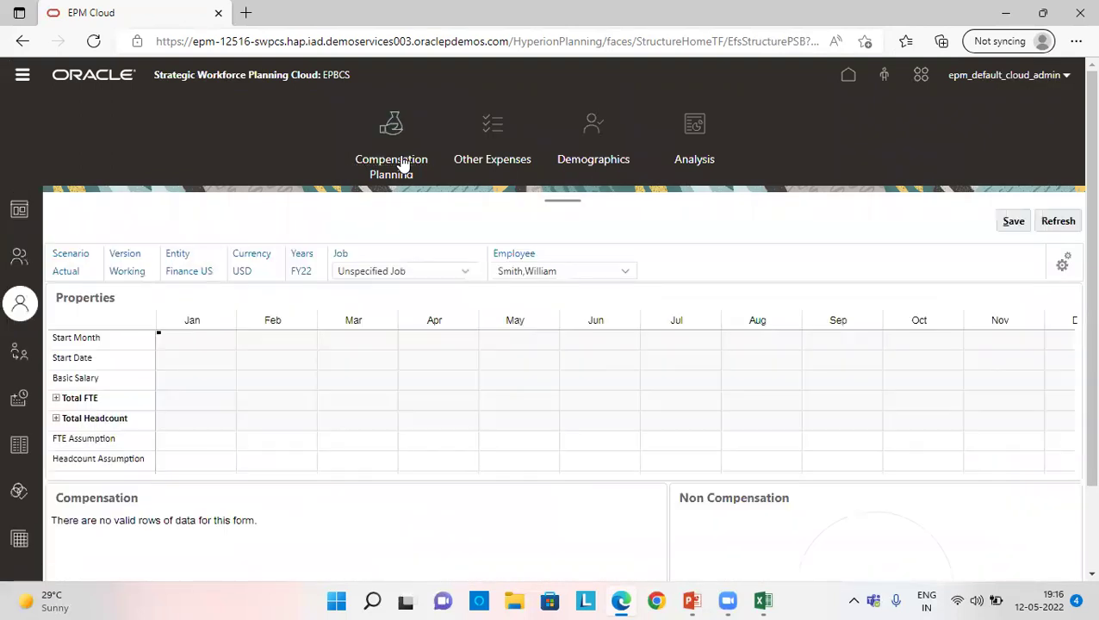
click(19, 211)
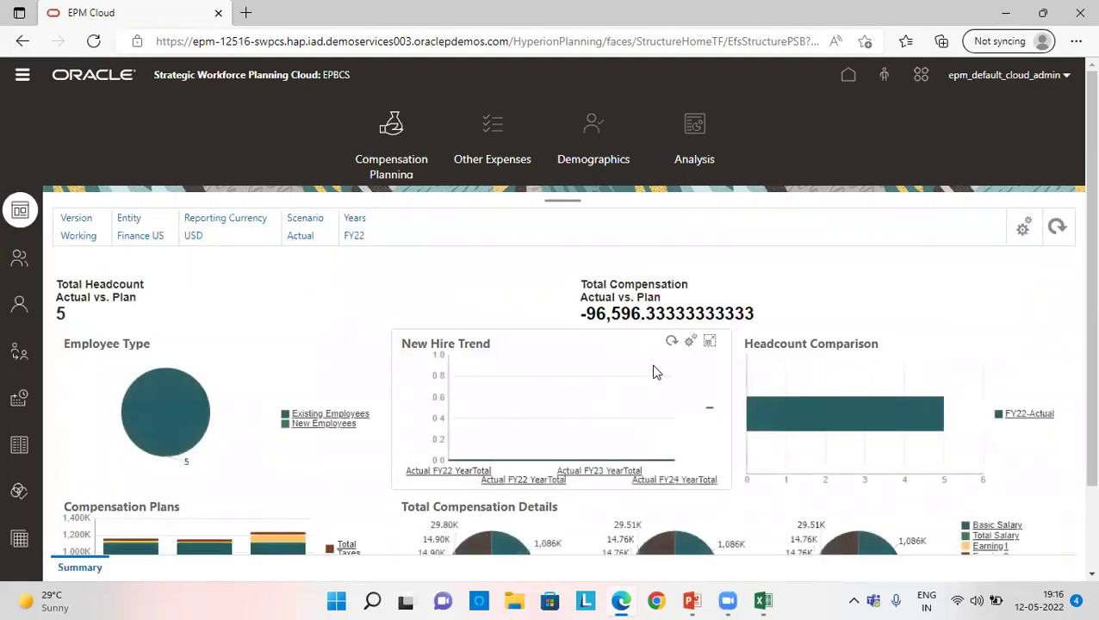
scroll(611, 410, down, 1)
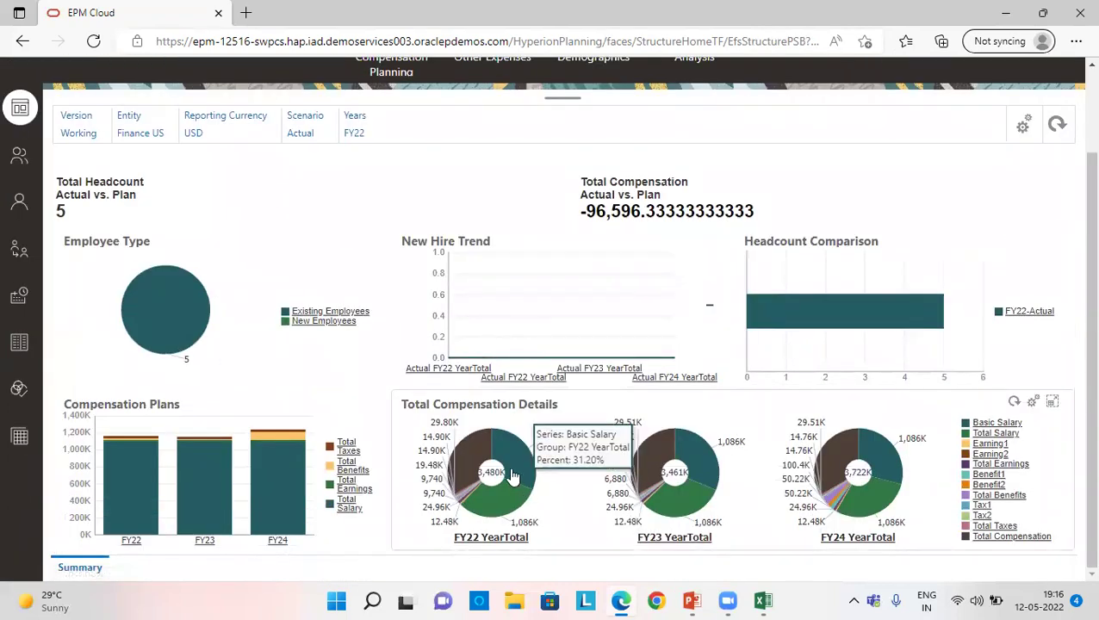
mouse_move(513, 494)
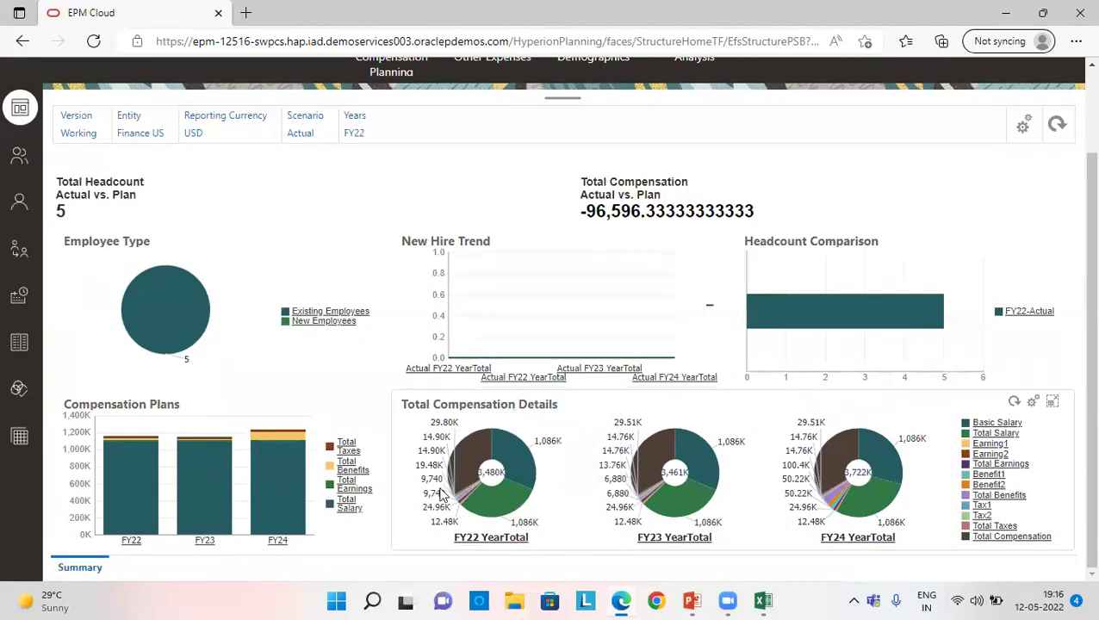
mouse_move(690, 460)
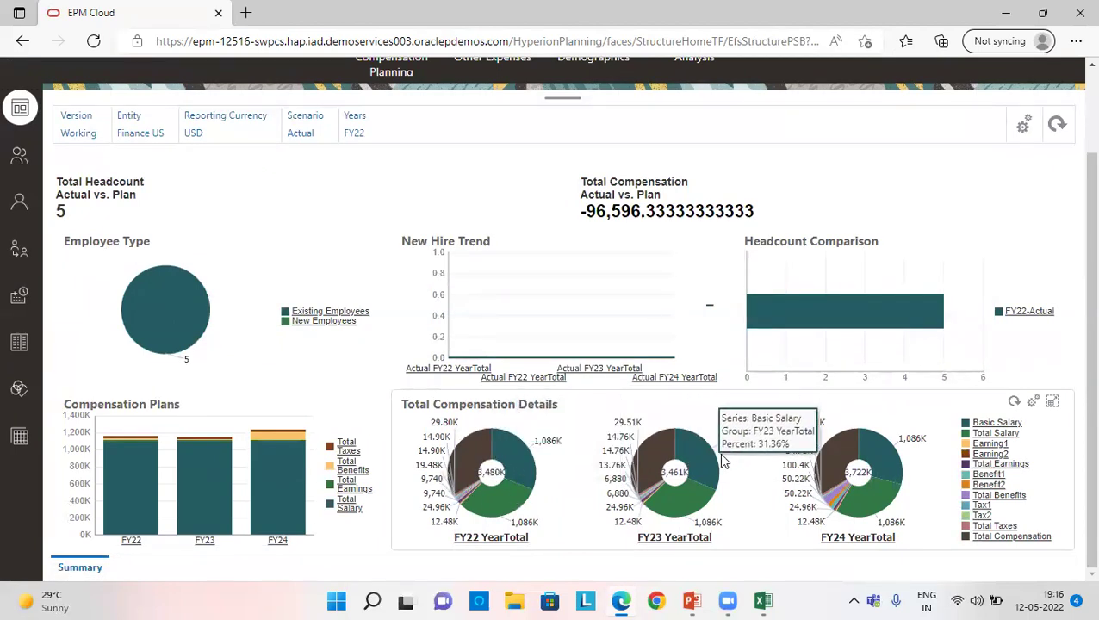
scroll(964, 430, up, 2)
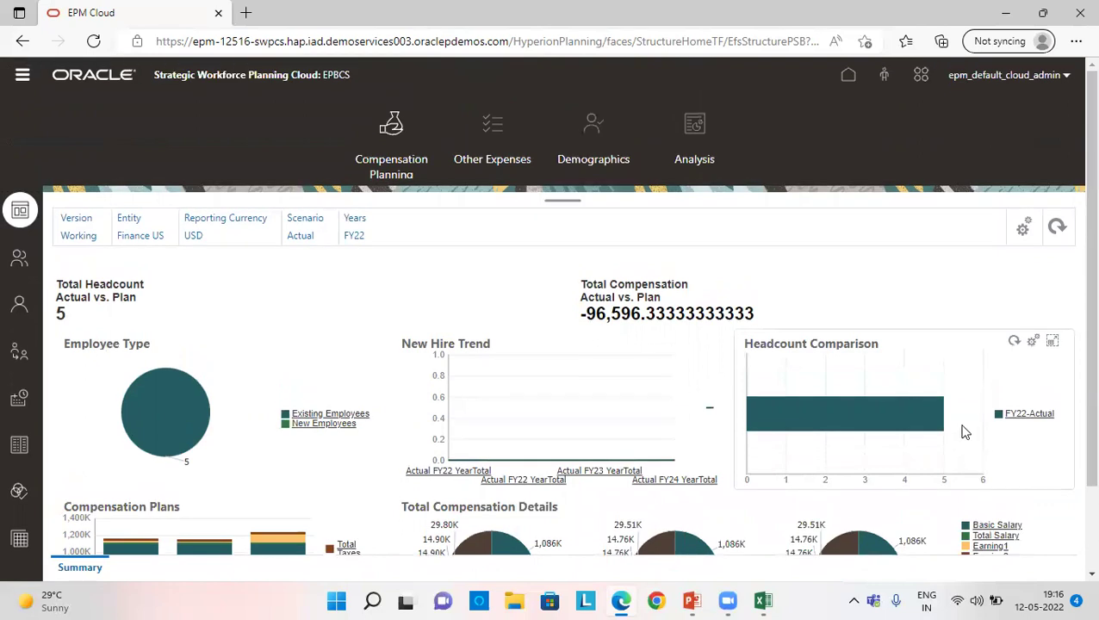
Review the Skill Set Analysis, and examine the charts and headcount table in the FTE and Headcount Analysis.
click(696, 145)
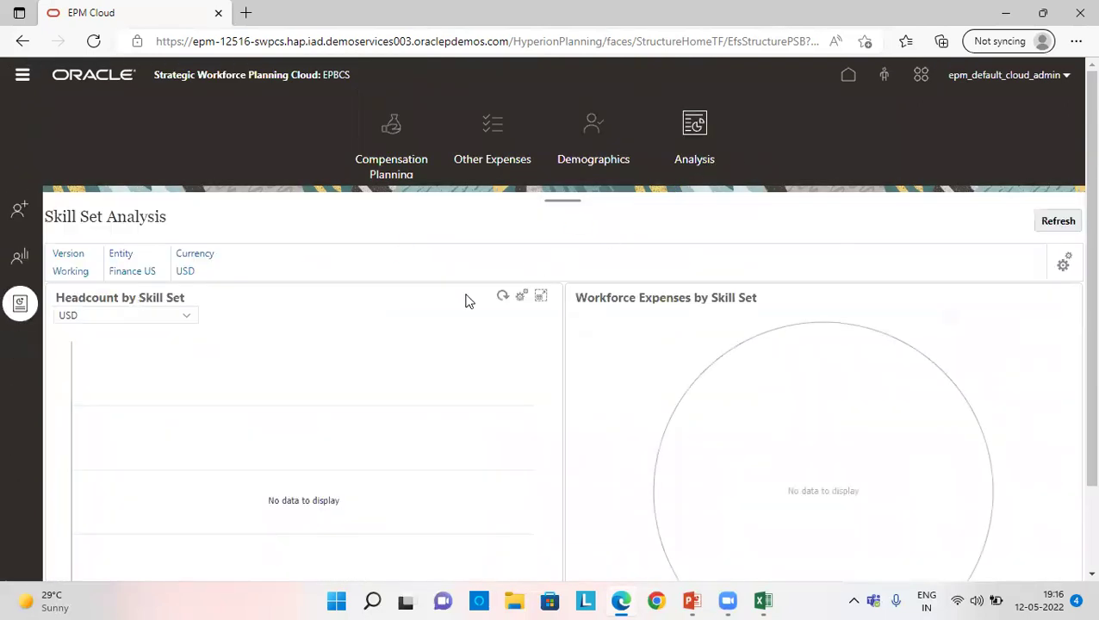
scroll(517, 277, down, 1)
scroll(561, 274, up, 1)
click(13, 215)
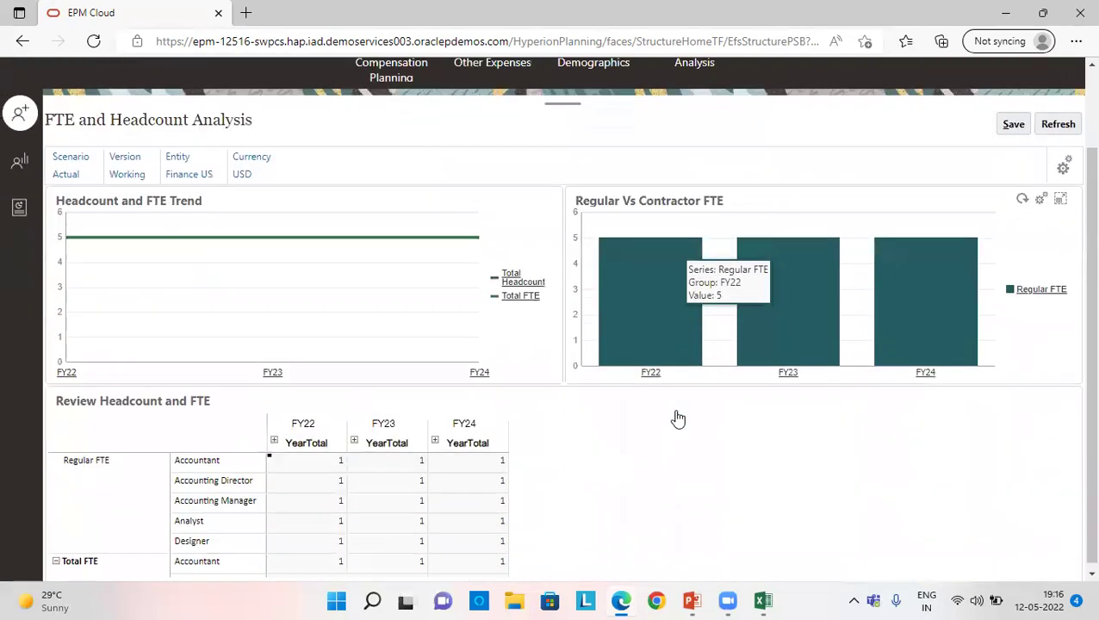
scroll(632, 331, down, 1)
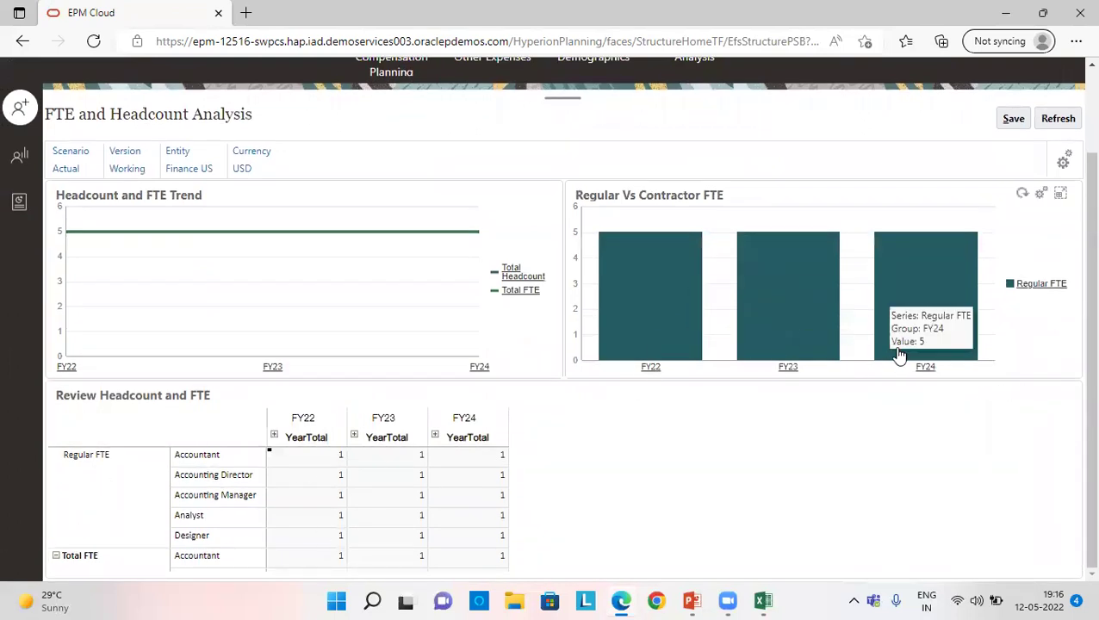
scroll(3, 261, up, 1)
scroll(4, 261, up, 1)
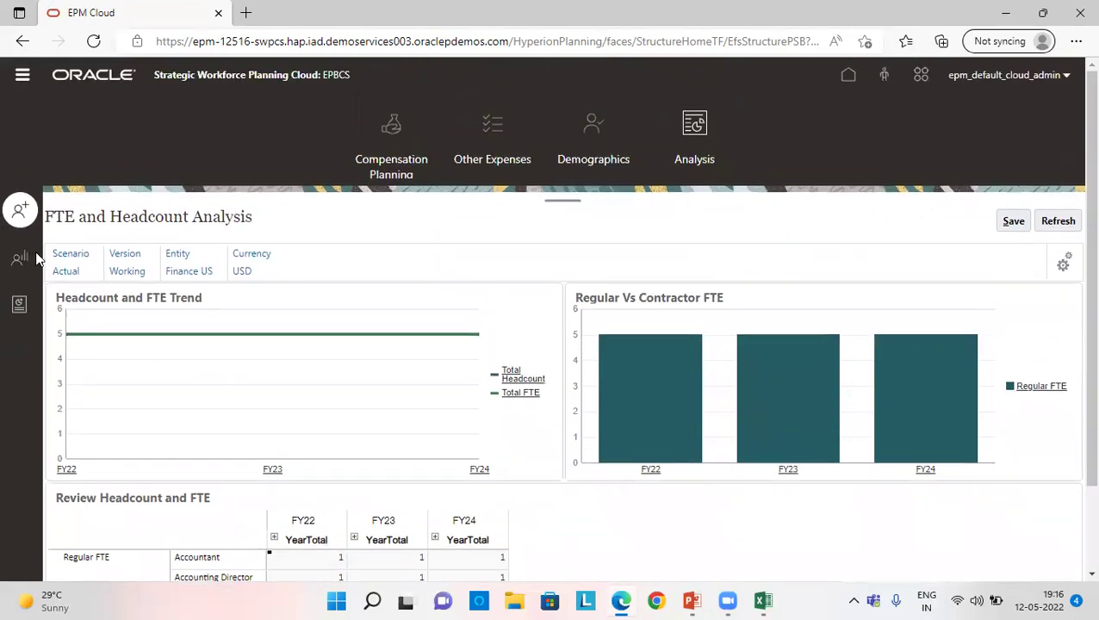
Return to the application's home page and switch to the open PowerPoint presentation.
click(845, 76)
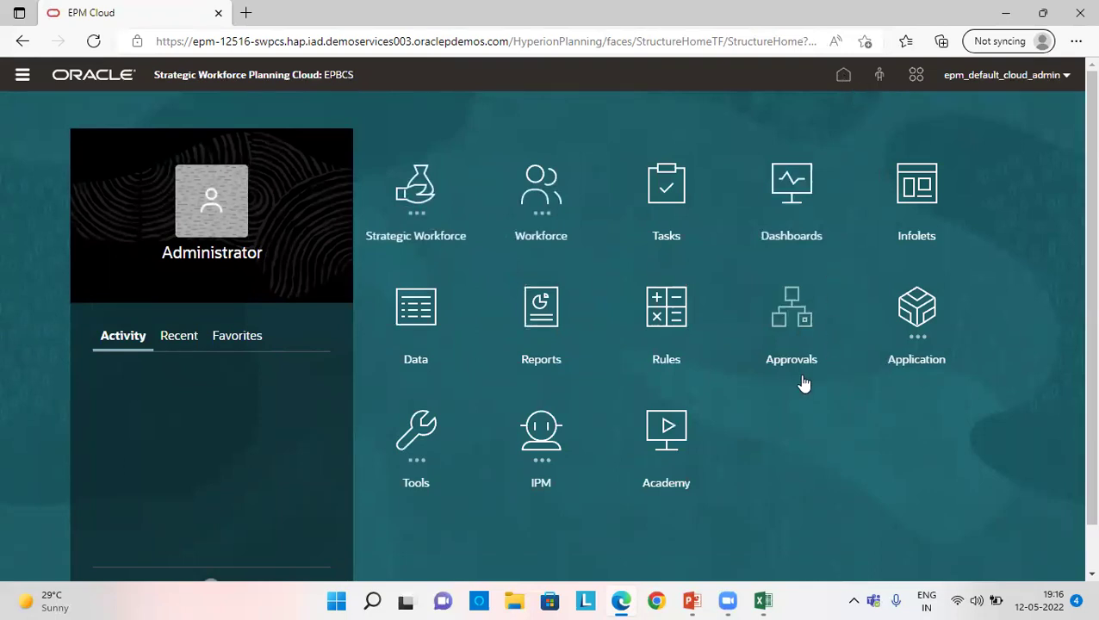
mouse_move(697, 601)
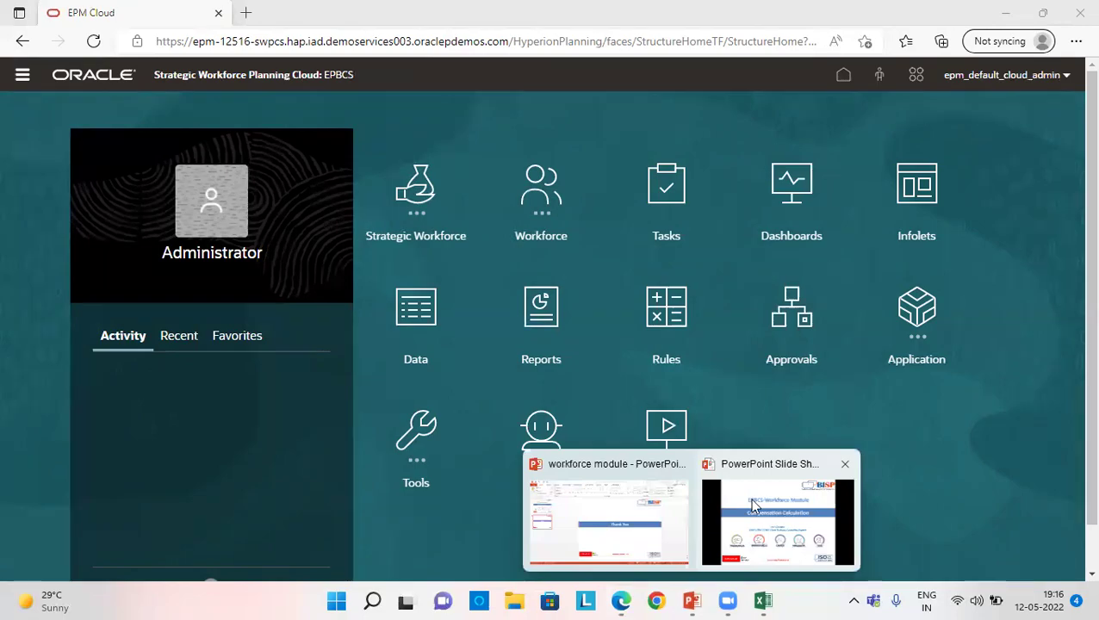